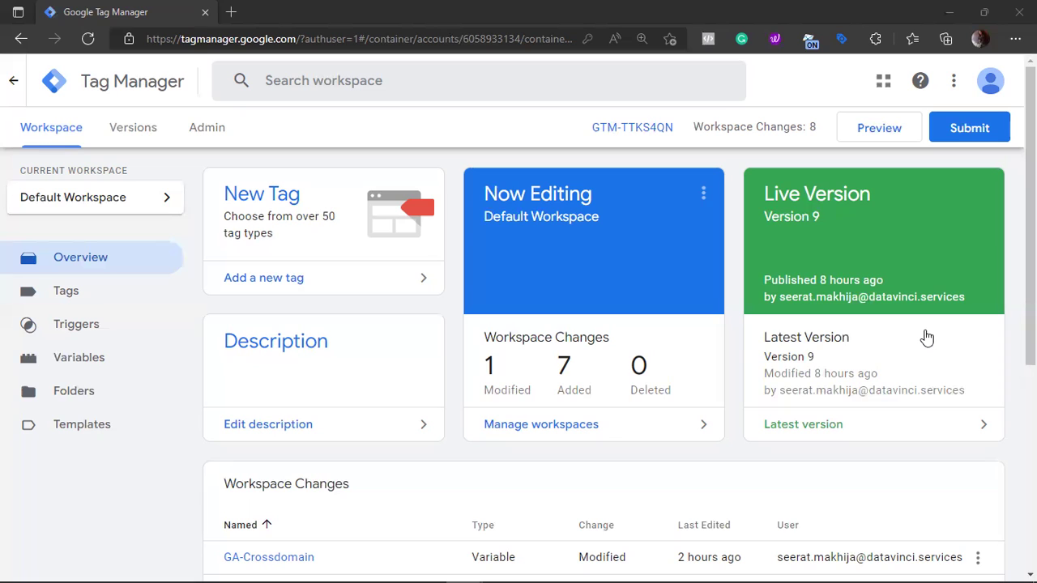
# Start a new user-defined variable of the Lookup Table type in the workspace's variables
pyautogui.click(111, 378)
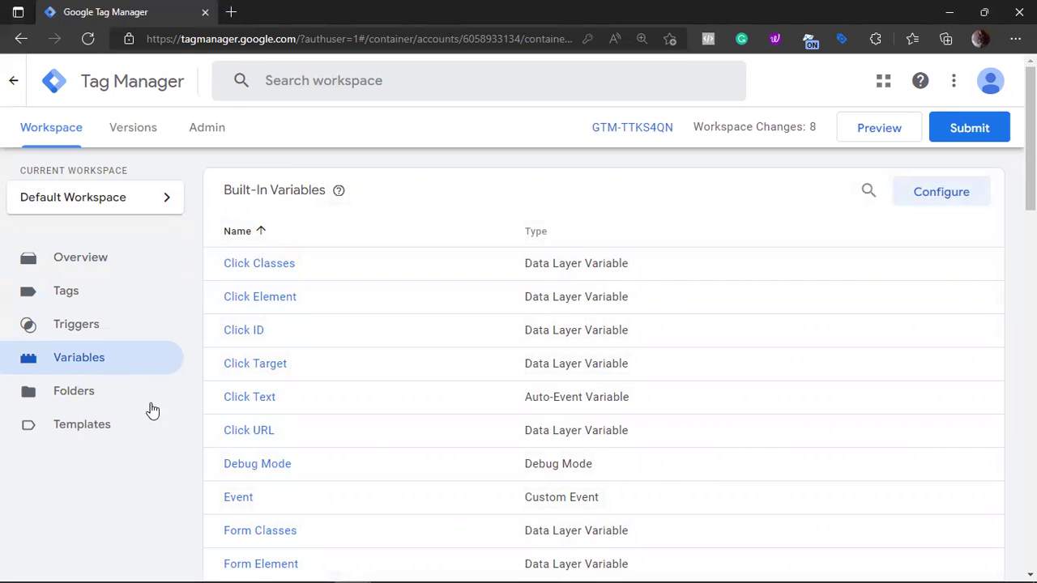
pyautogui.scroll(-10, 278, 393)
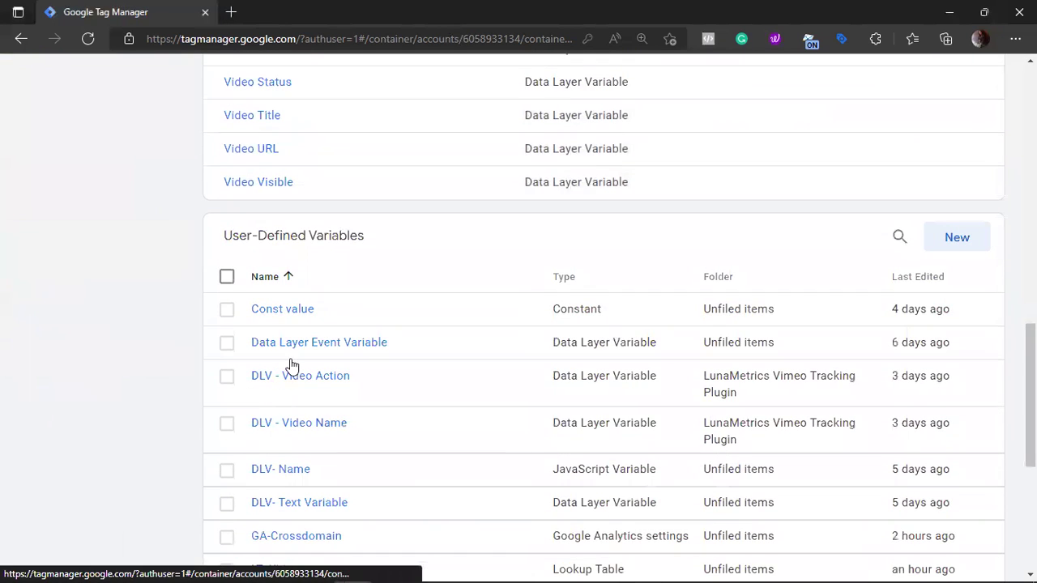
pyautogui.click(956, 237)
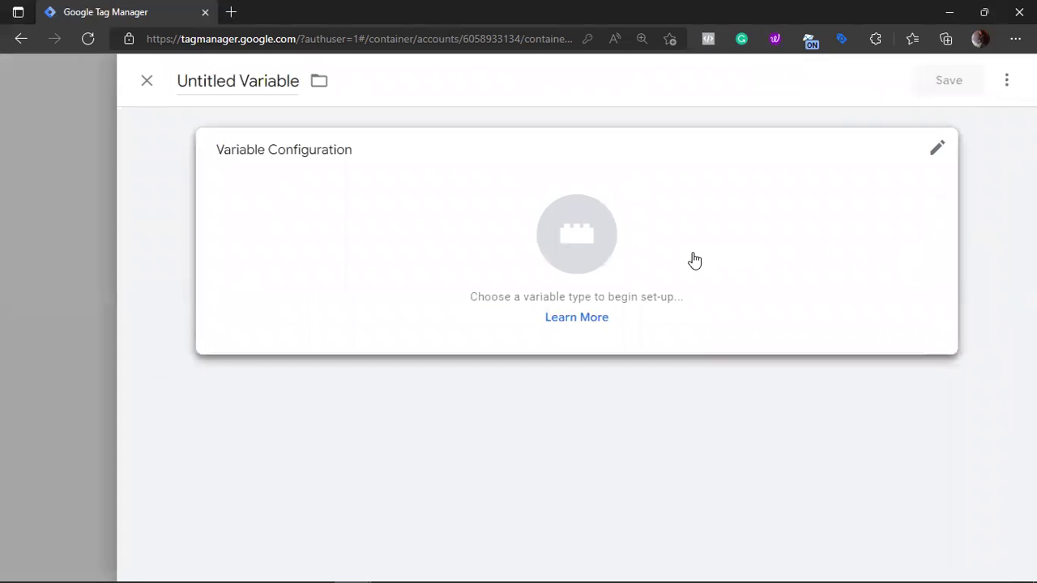
pyautogui.click(694, 259)
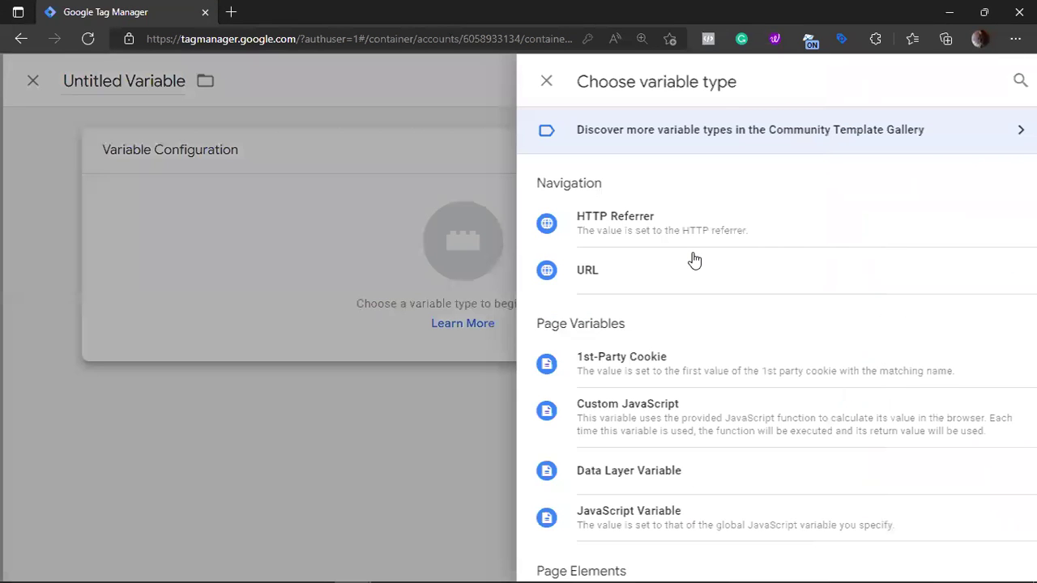
pyautogui.scroll(-8, 694, 259)
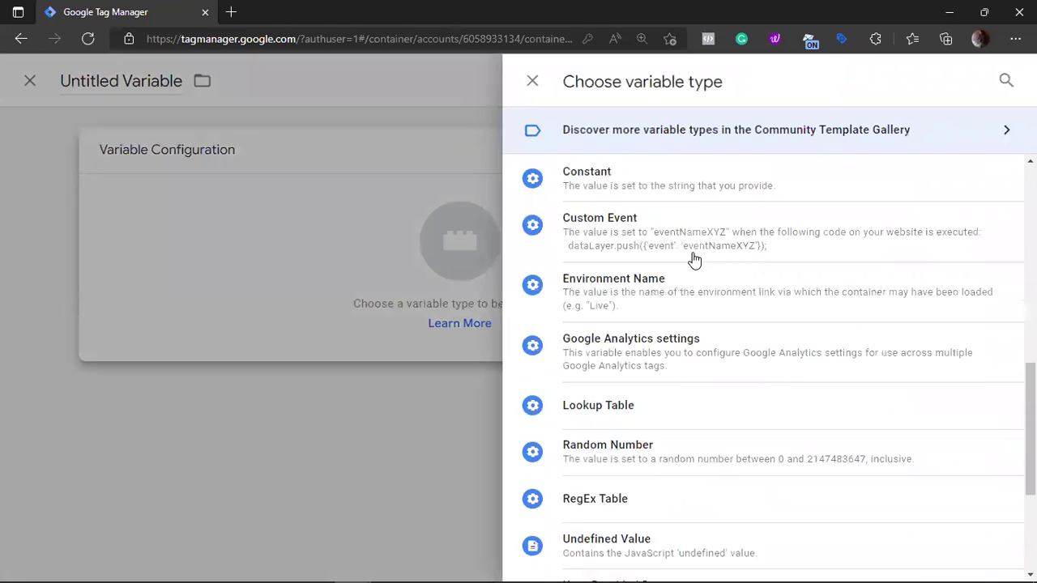
pyautogui.scroll(-2, 695, 259)
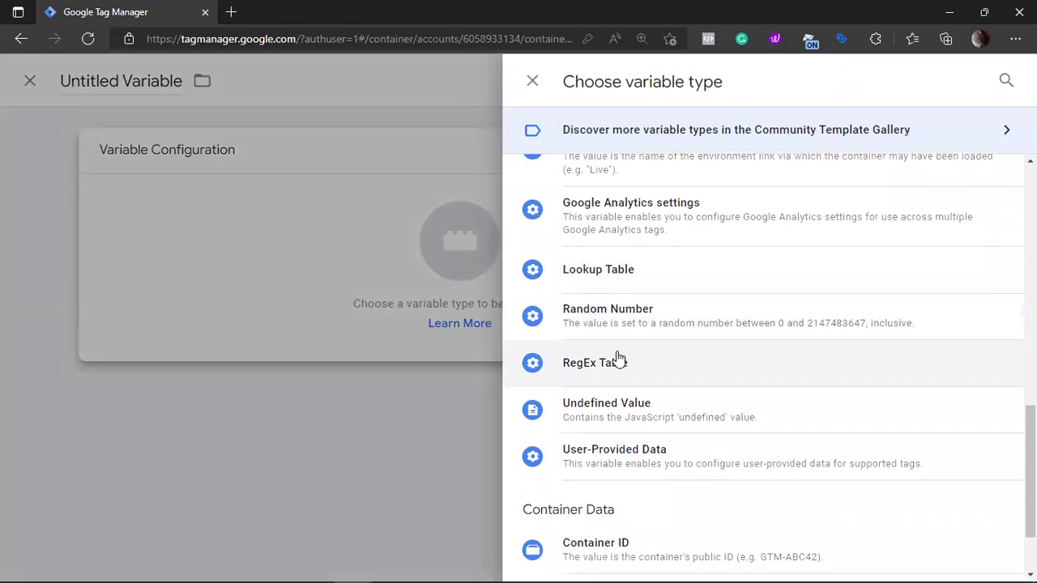
pyautogui.click(633, 289)
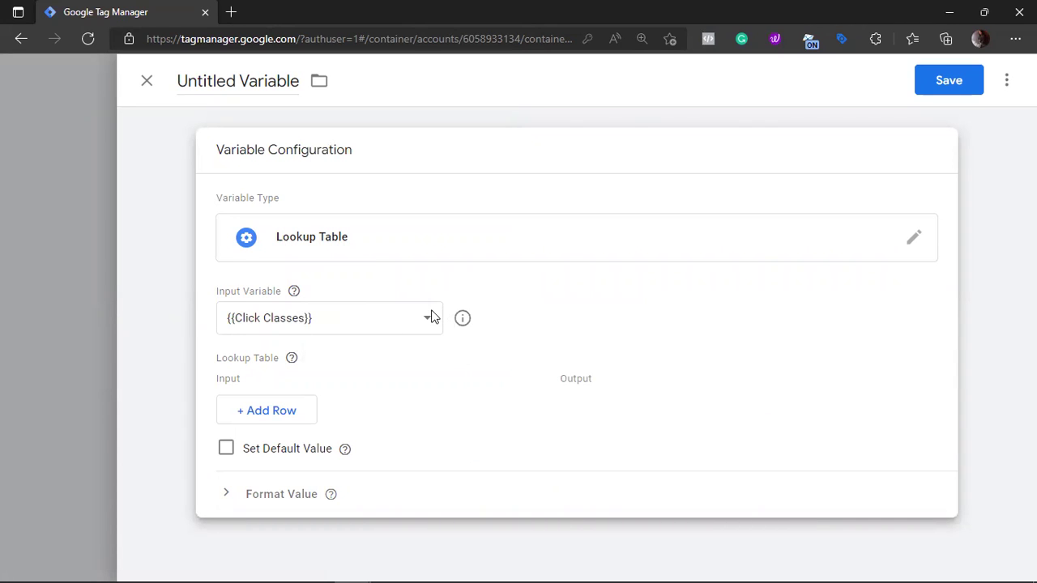
# Set the lookup table's input variable to {{URL-uid}}
pyautogui.click(430, 316)
pyautogui.scroll(-6, 384, 232)
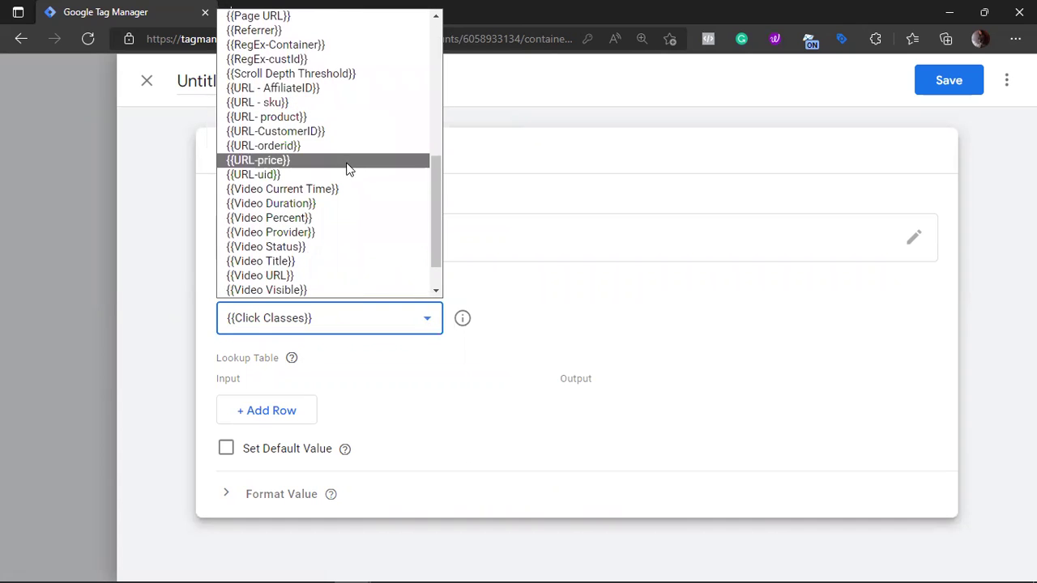
pyautogui.click(352, 181)
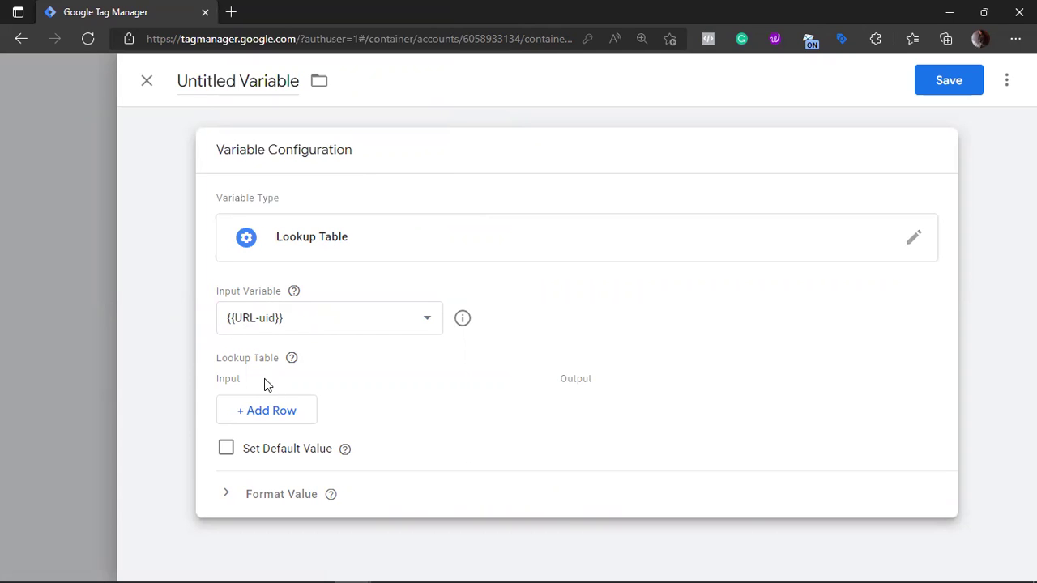
# Add a first lookup row that maps input 1212 to output admin
pyautogui.click(280, 412)
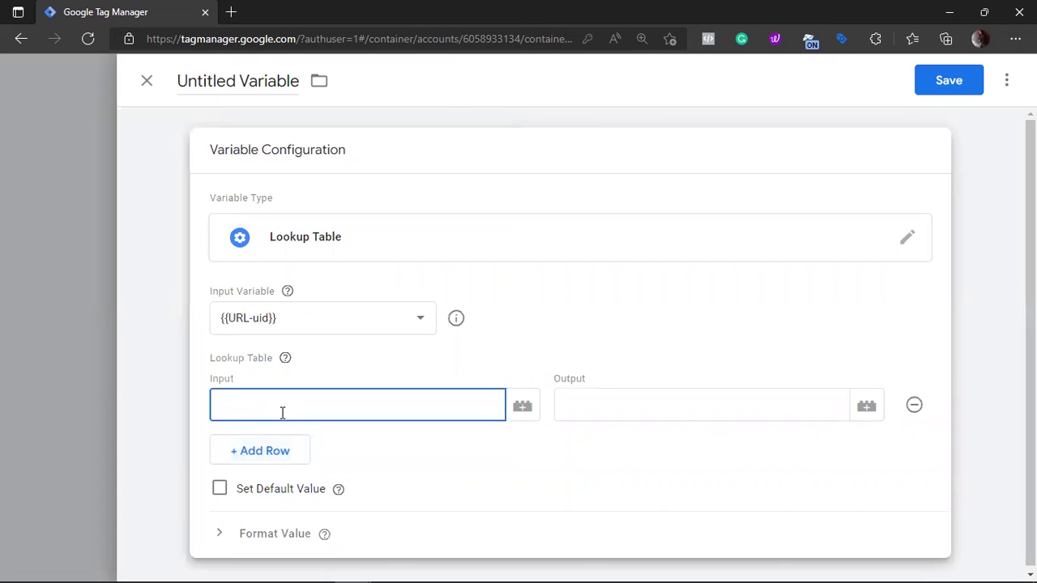
pyautogui.write('1212')
pyautogui.click(658, 401)
pyautogui.write('a')
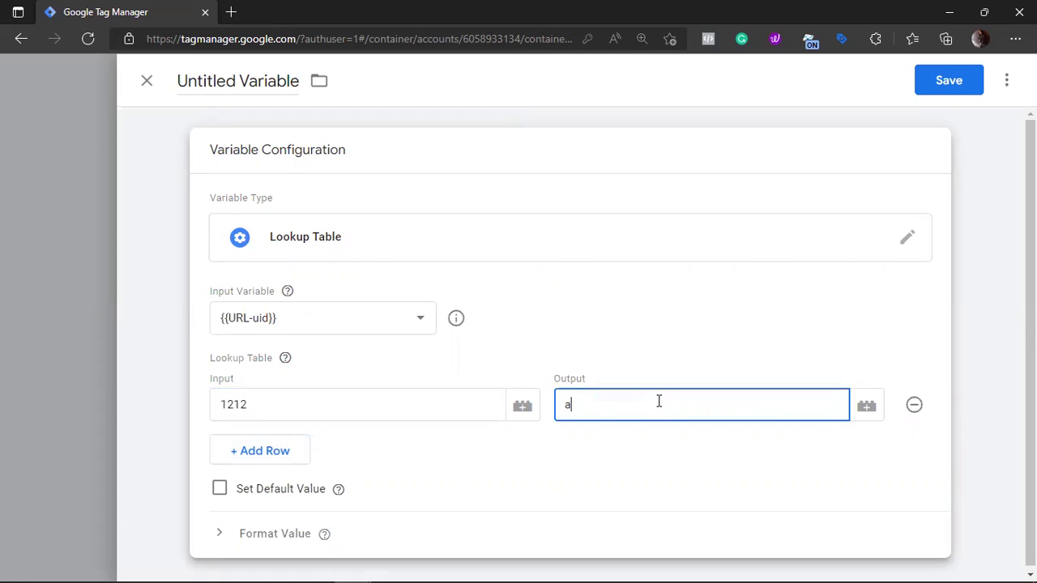
pyautogui.write('dmin')
# Add a second lookup row that maps input 1213 to output developer
pyautogui.click(278, 450)
pyautogui.click(277, 448)
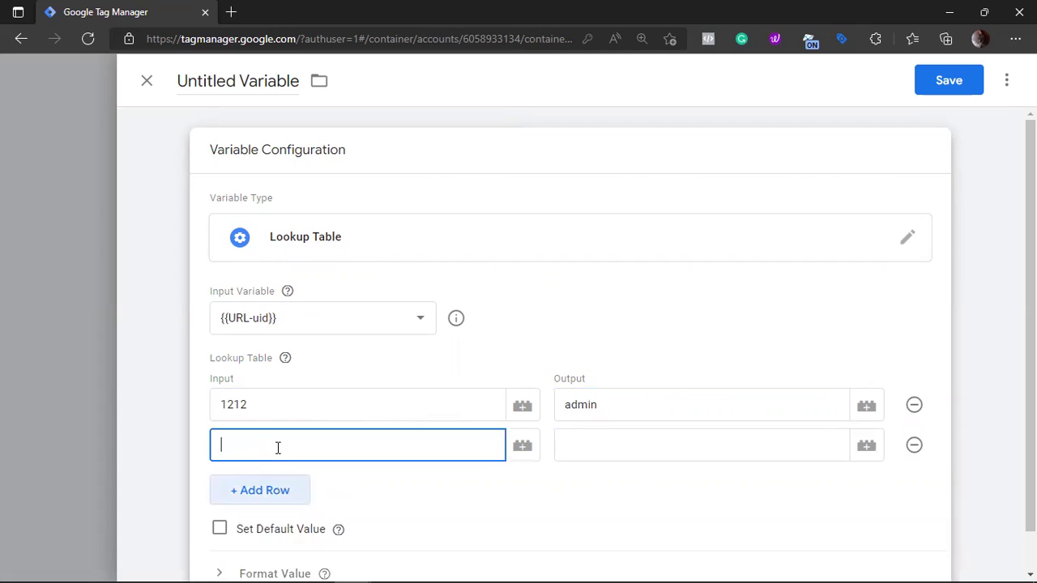
pyautogui.write('1213')
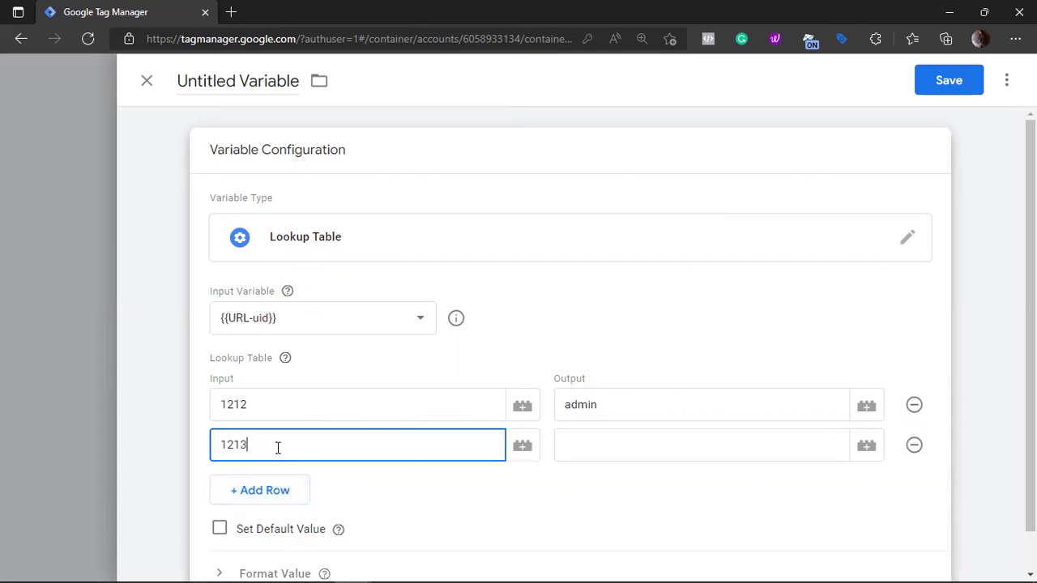
pyautogui.click(585, 444)
pyautogui.write('devlop')
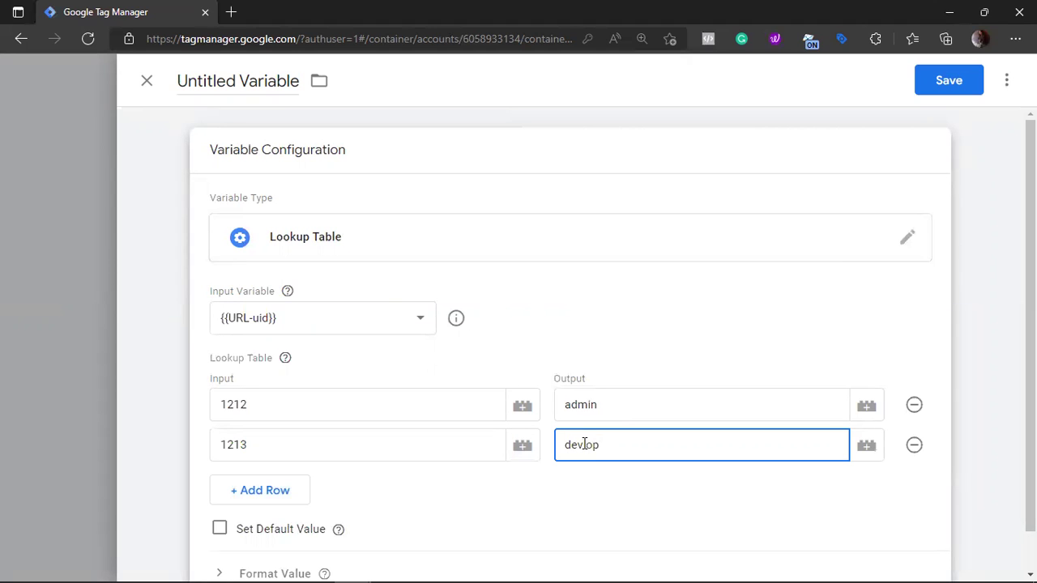
pyautogui.press('BackSpace')
pyautogui.press('BackSpace')
pyautogui.press('BackSpace')
pyautogui.write('eloper')
pyautogui.click(382, 413)
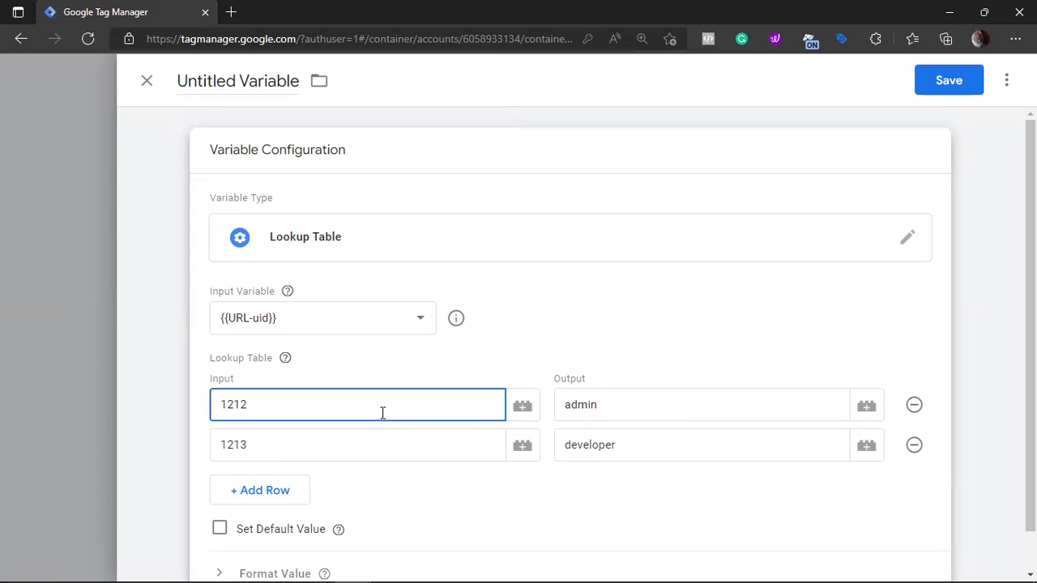
pyautogui.click(287, 455)
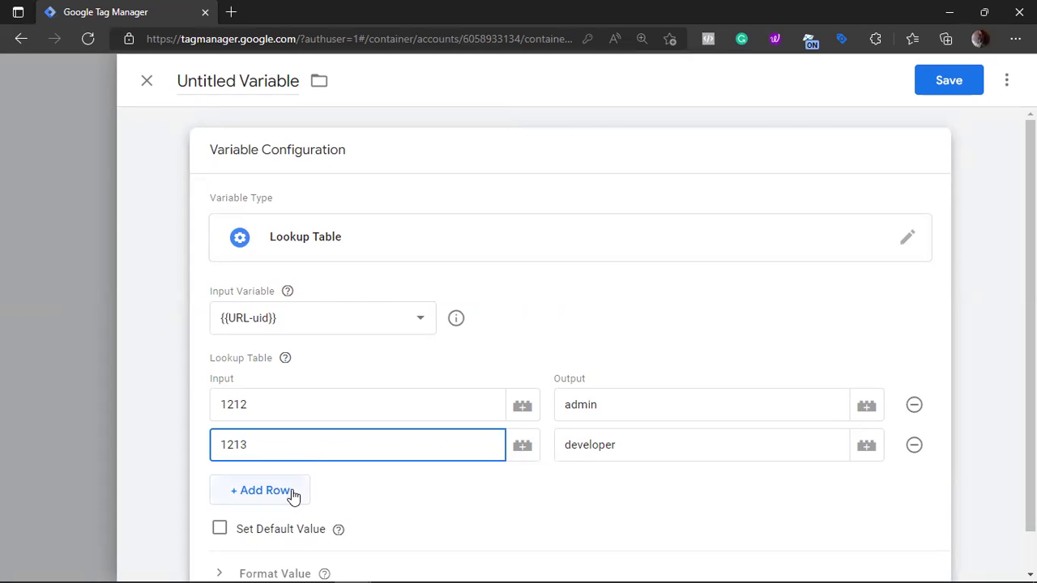
# Add a third lookup row that maps input 1214 to output tester
pyautogui.click(293, 494)
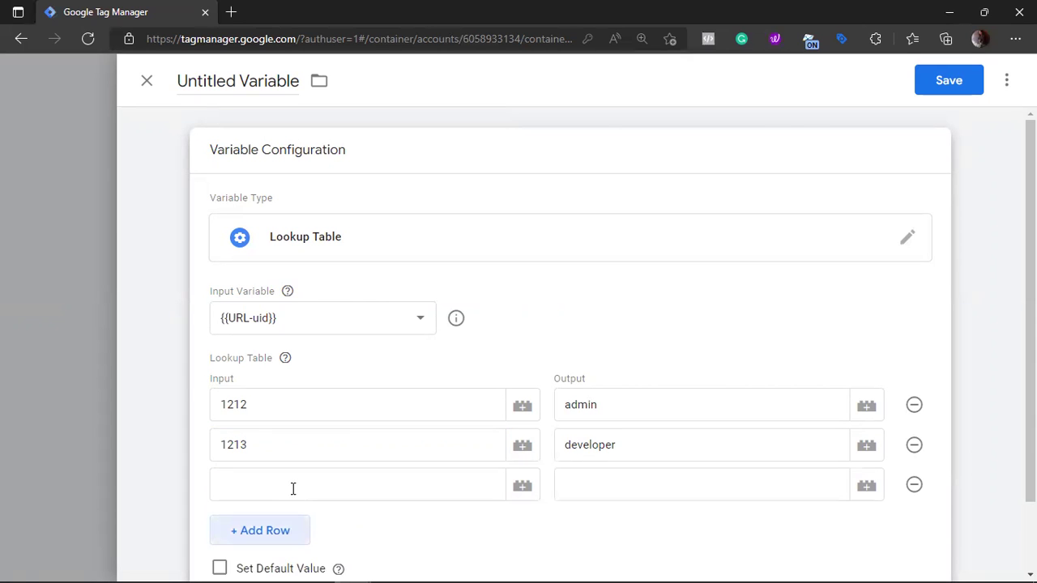
pyautogui.scroll(-1, 293, 488)
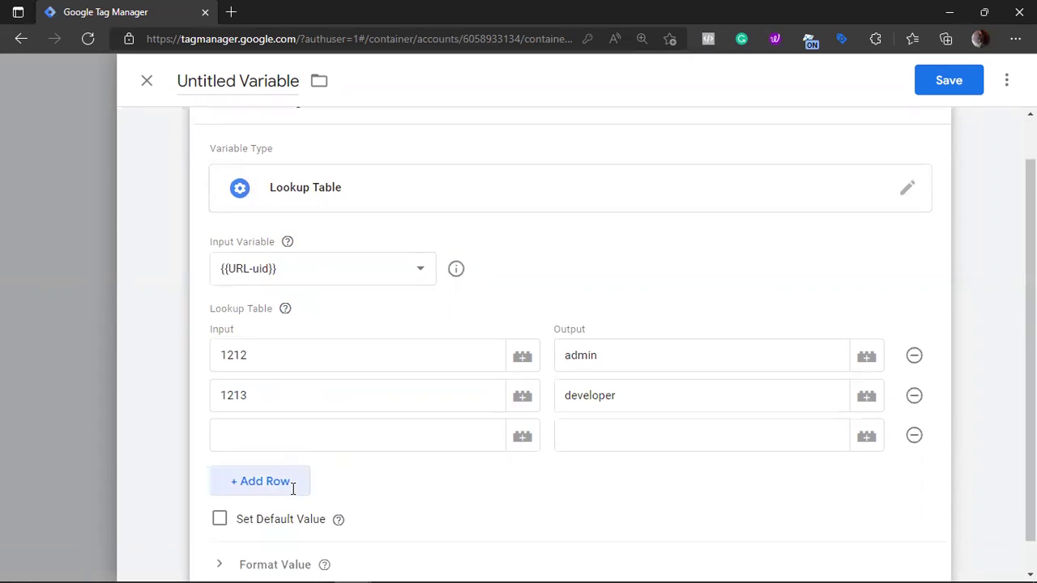
pyautogui.click(297, 413)
pyautogui.write('1214')
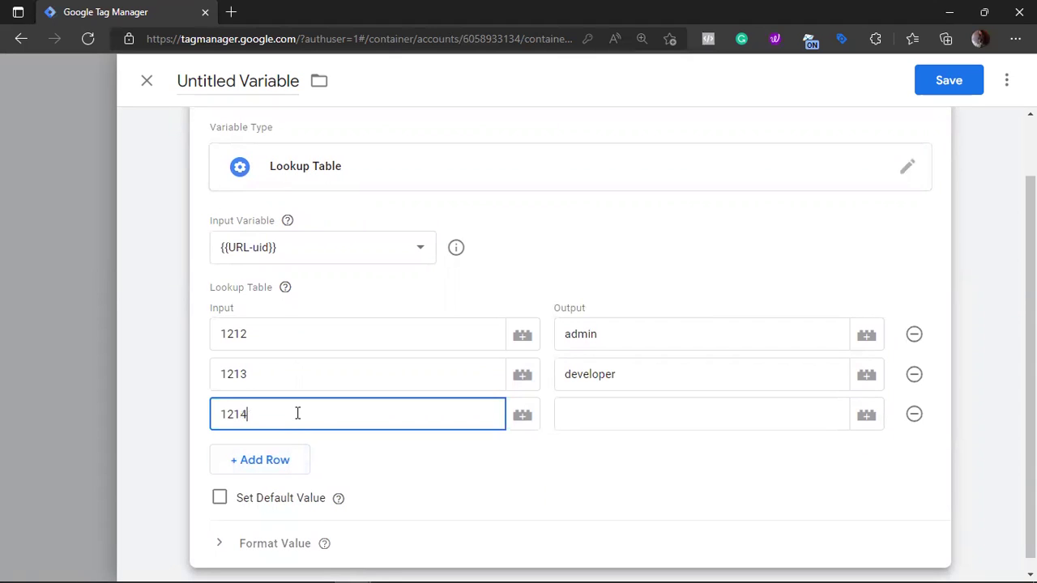
pyautogui.click(603, 405)
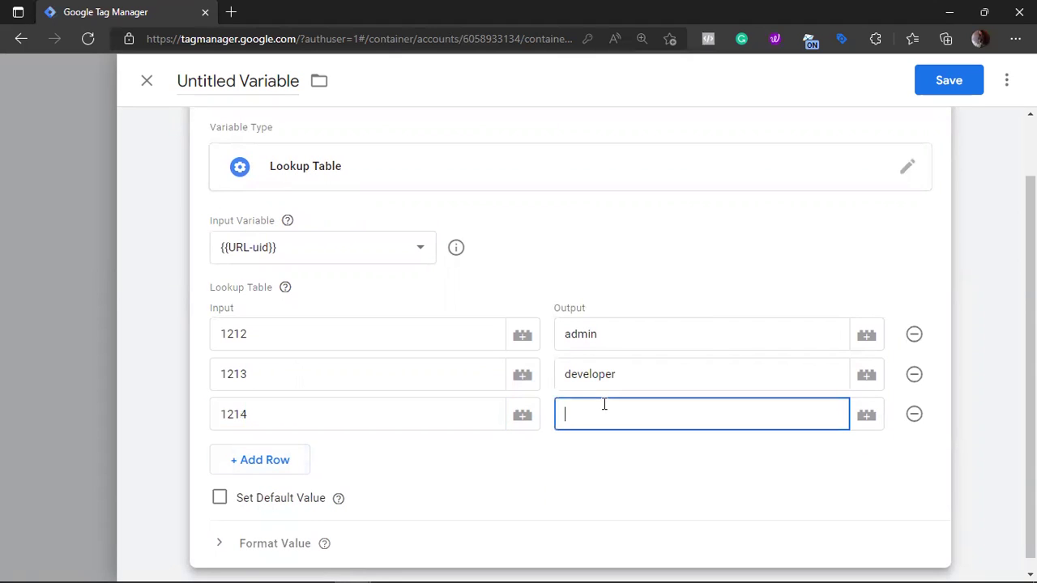
pyautogui.write('tester')
# Enable a default value for the lookup table and set it to visitor
pyautogui.scroll(-1, 470, 356)
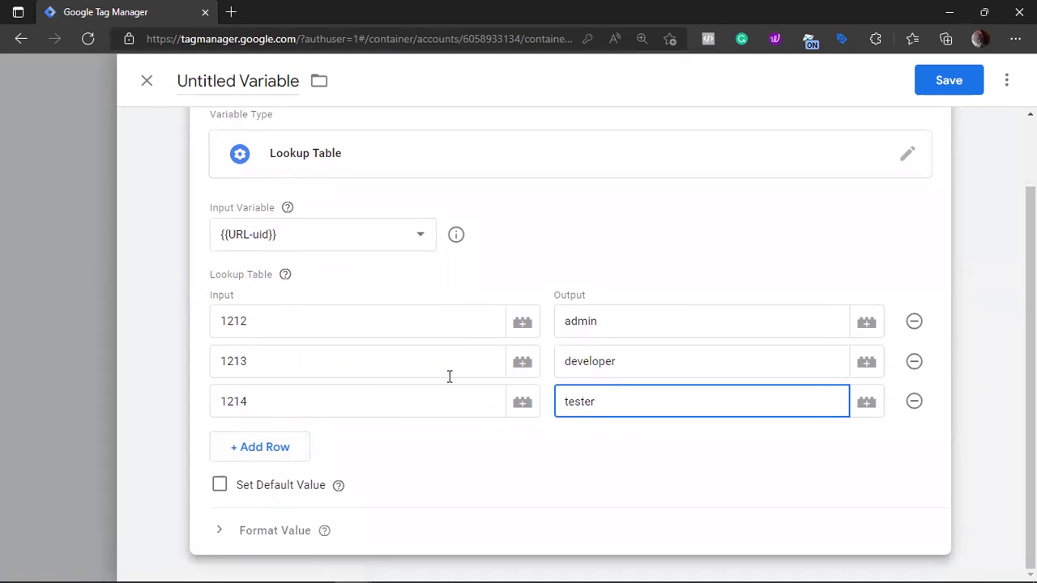
pyautogui.click(218, 484)
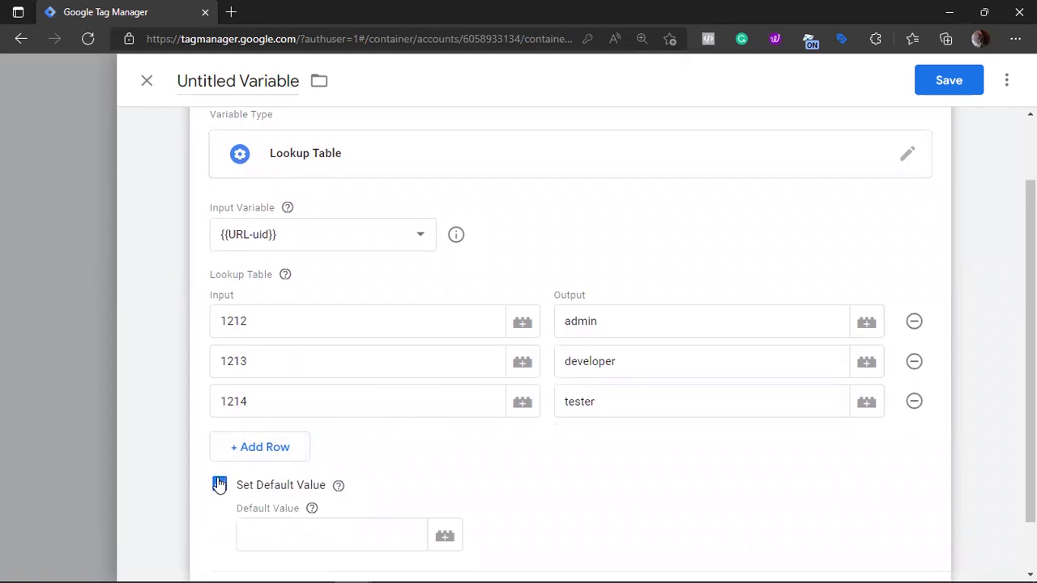
pyautogui.scroll(-1, 217, 484)
pyautogui.click(266, 475)
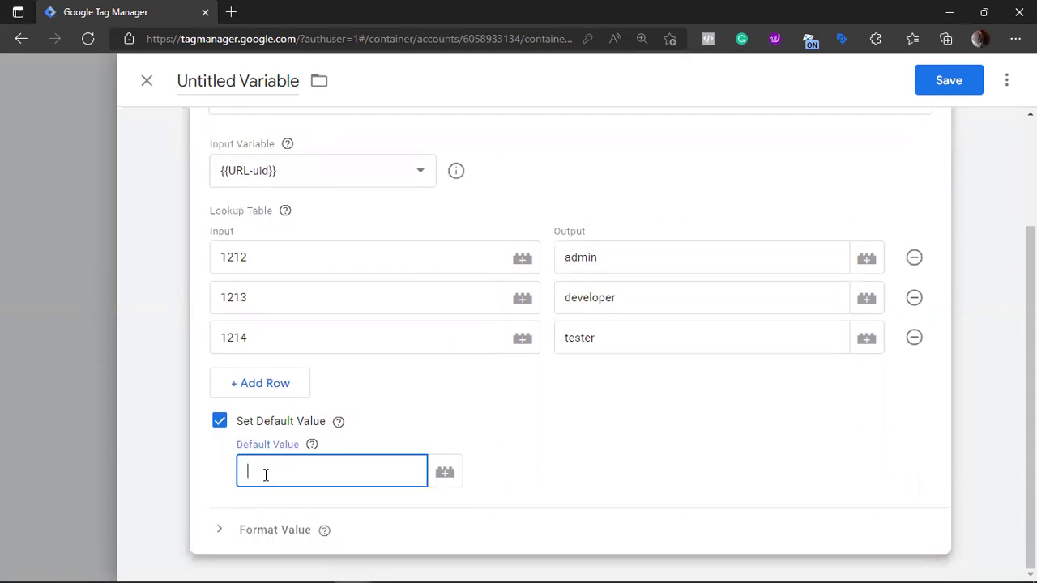
pyautogui.write('visipt')
pyautogui.press('BackSpace')
pyautogui.press('BackSpace')
pyautogui.write('tor')
# Close the untitled lookup table variable and discard its unsaved changes
pyautogui.scroll(2, 418, 509)
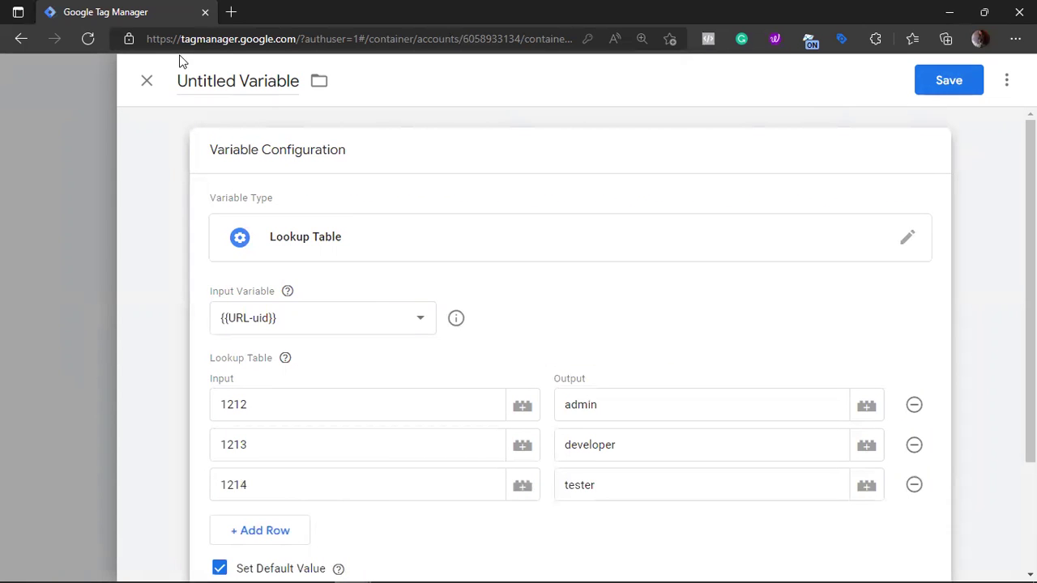
pyautogui.click(157, 80)
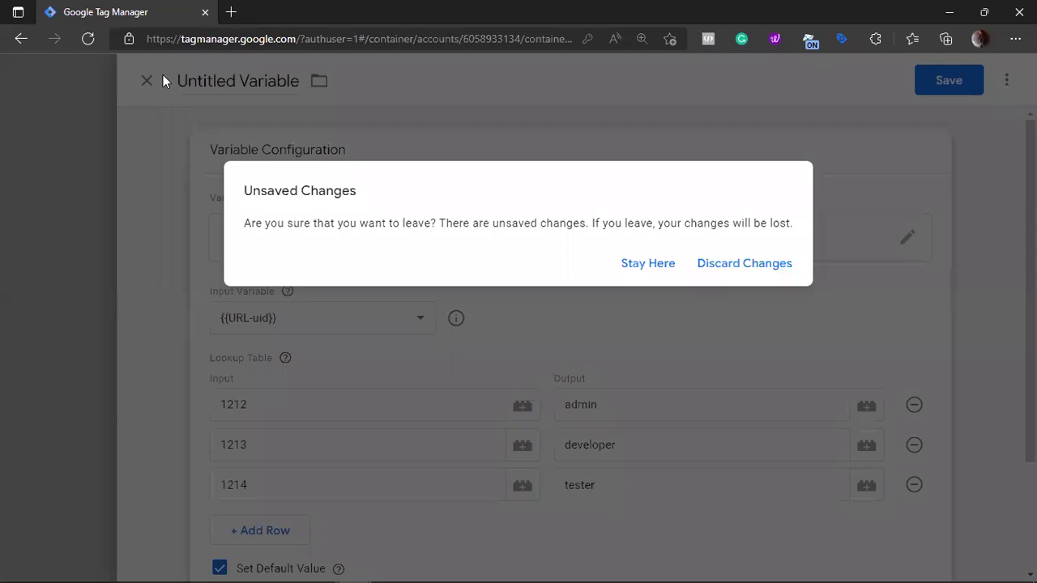
pyautogui.click(719, 264)
# Review the input variable, lookup rows and default value of the existing LT- Uid variable, and close it without changes
pyautogui.scroll(-3, 523, 435)
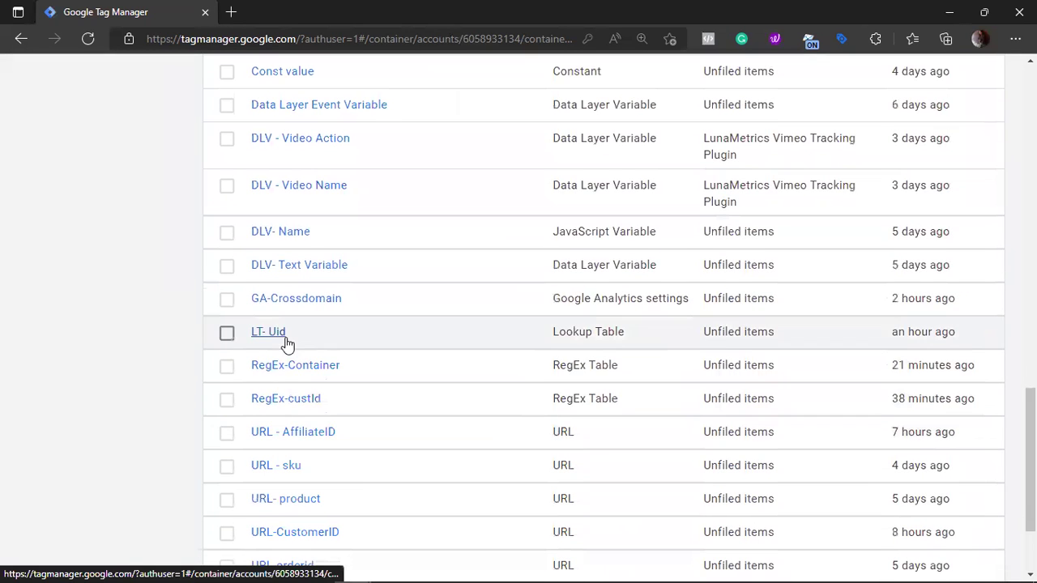
pyautogui.click(283, 339)
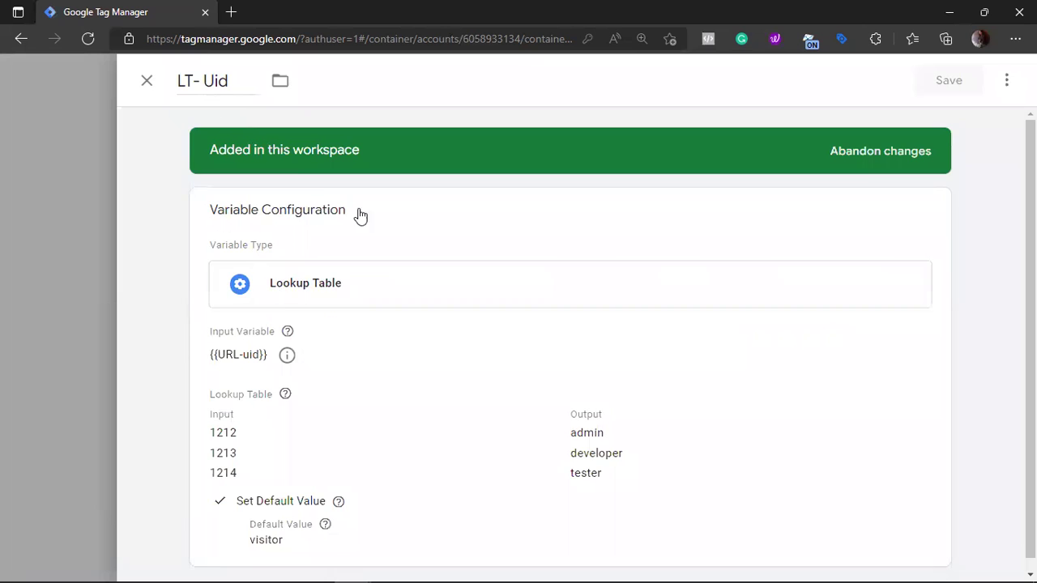
pyautogui.click(507, 225)
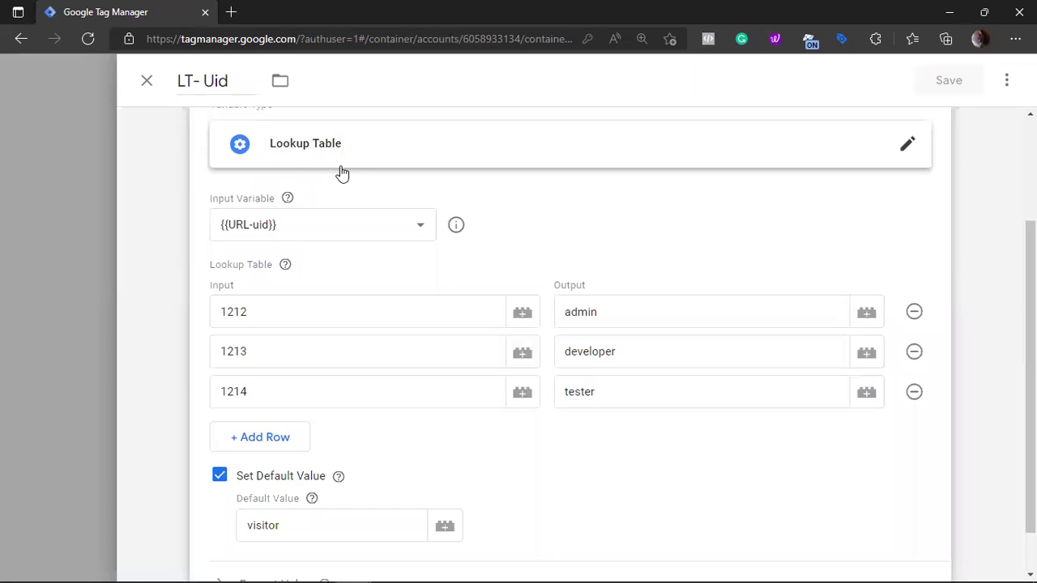
pyautogui.scroll(-1, 341, 194)
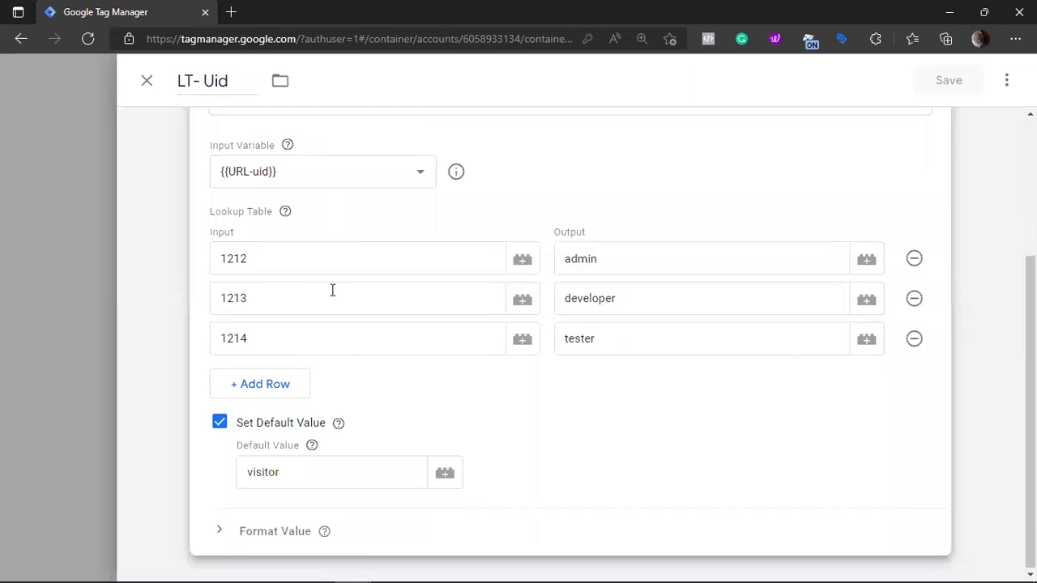
pyautogui.scroll(1, 600, 456)
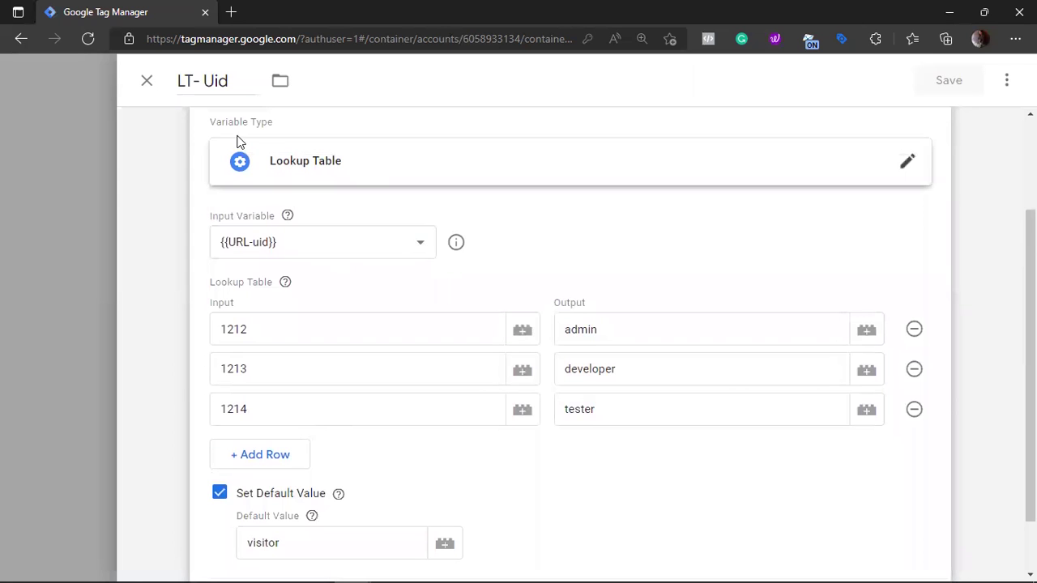
pyautogui.click(157, 87)
pyautogui.scroll(12, 639, 297)
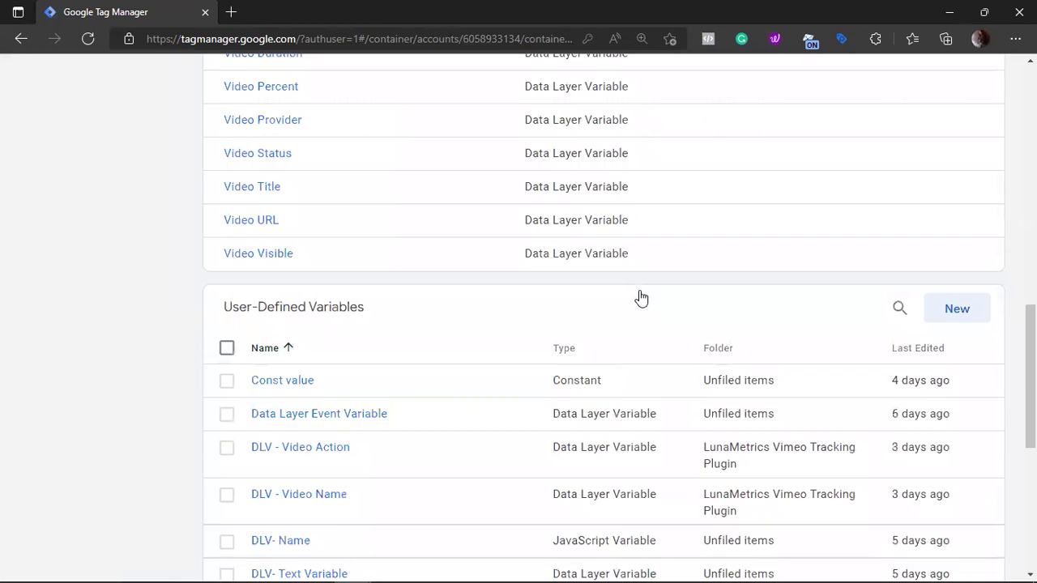
pyautogui.scroll(2, 639, 296)
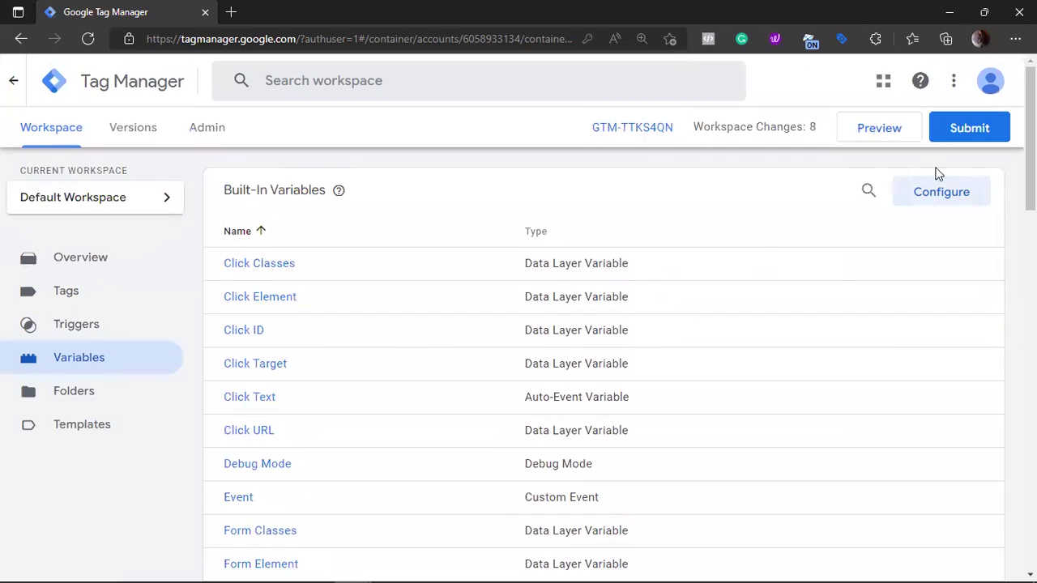
pyautogui.click(890, 128)
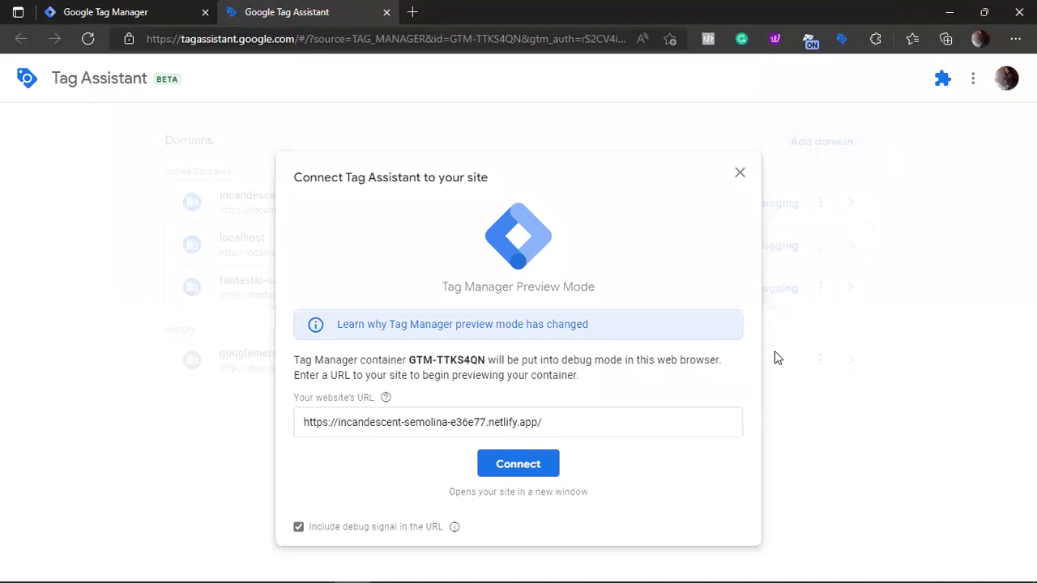
pyautogui.click(546, 466)
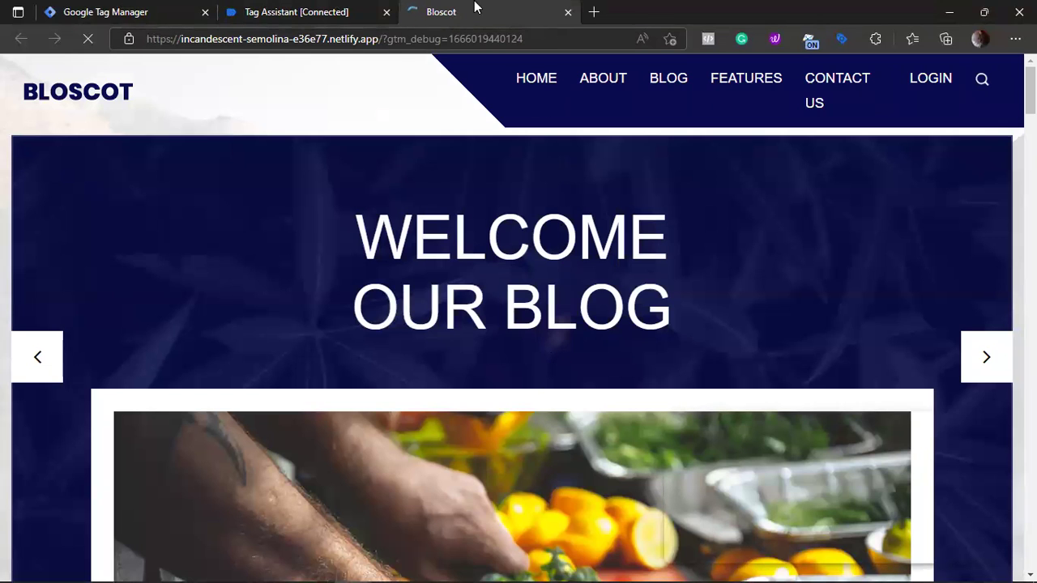
pyautogui.click(370, 10)
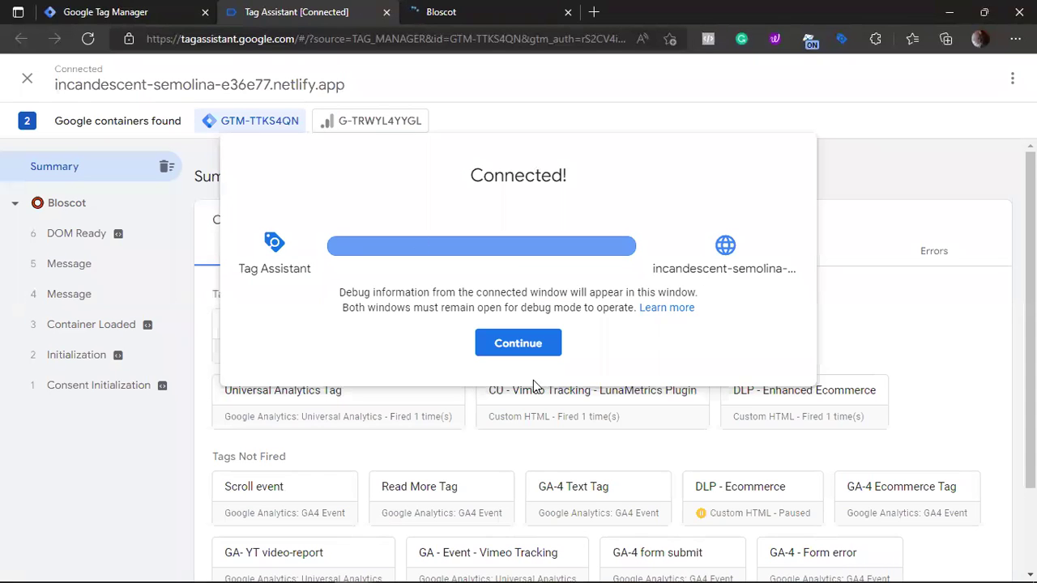
# Dismiss the connection notice and inspect the LT- Uid variable's value at the Container Loaded event
pyautogui.click(518, 343)
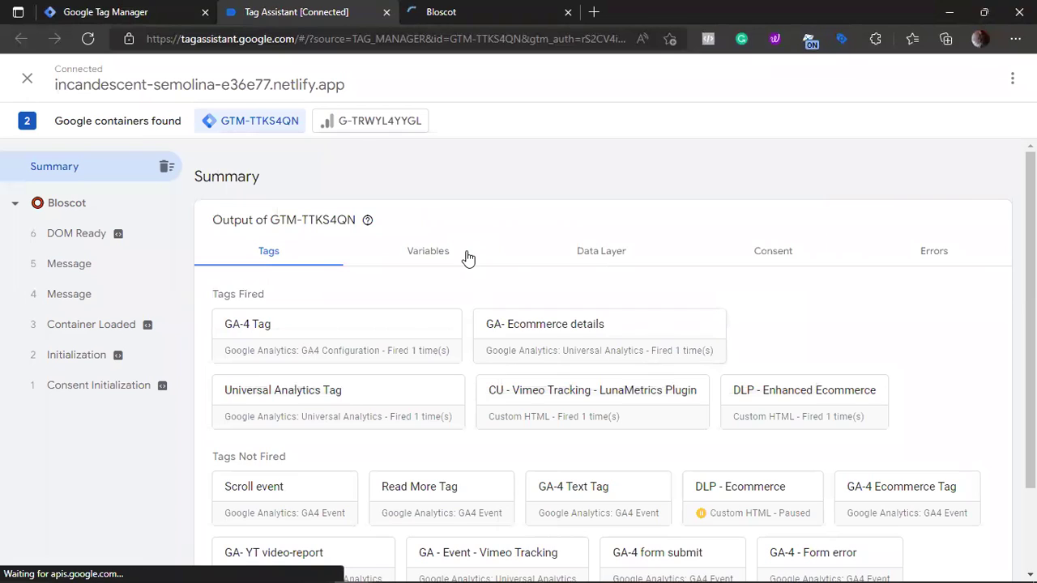
pyautogui.click(467, 257)
pyautogui.click(478, 9)
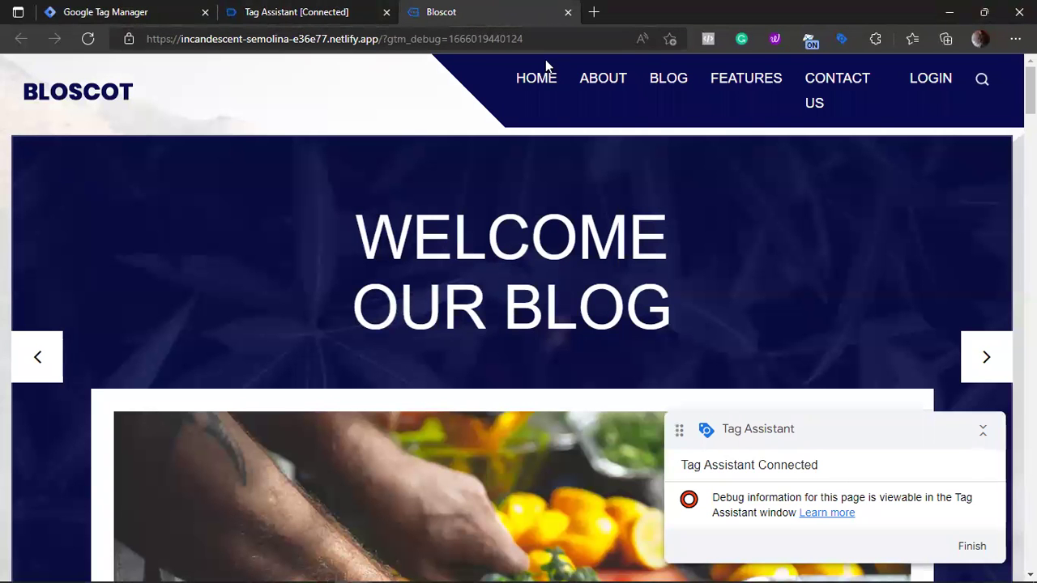
pyautogui.click(367, 8)
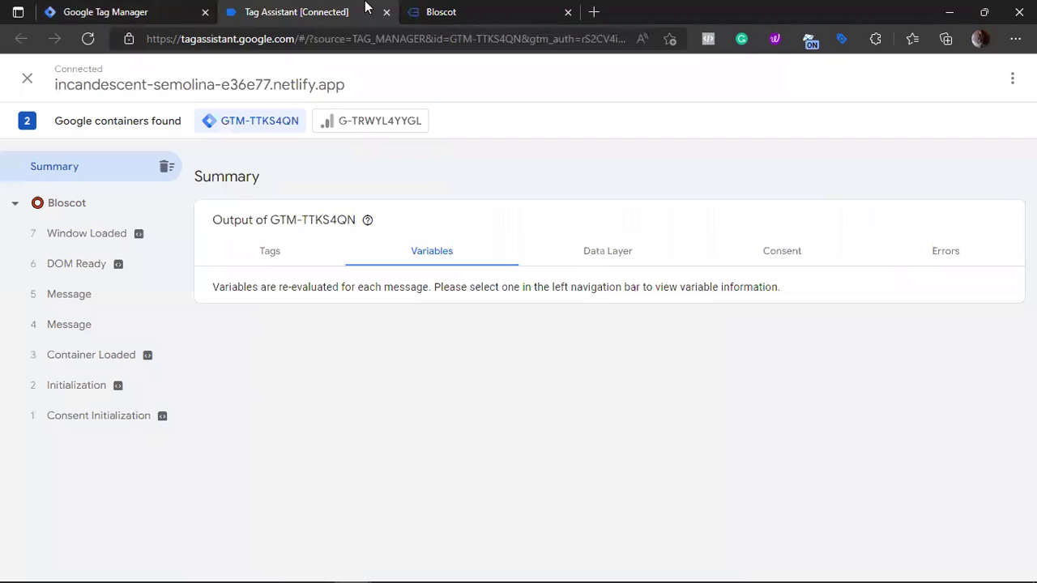
pyautogui.click(111, 354)
pyautogui.scroll(-5, 301, 361)
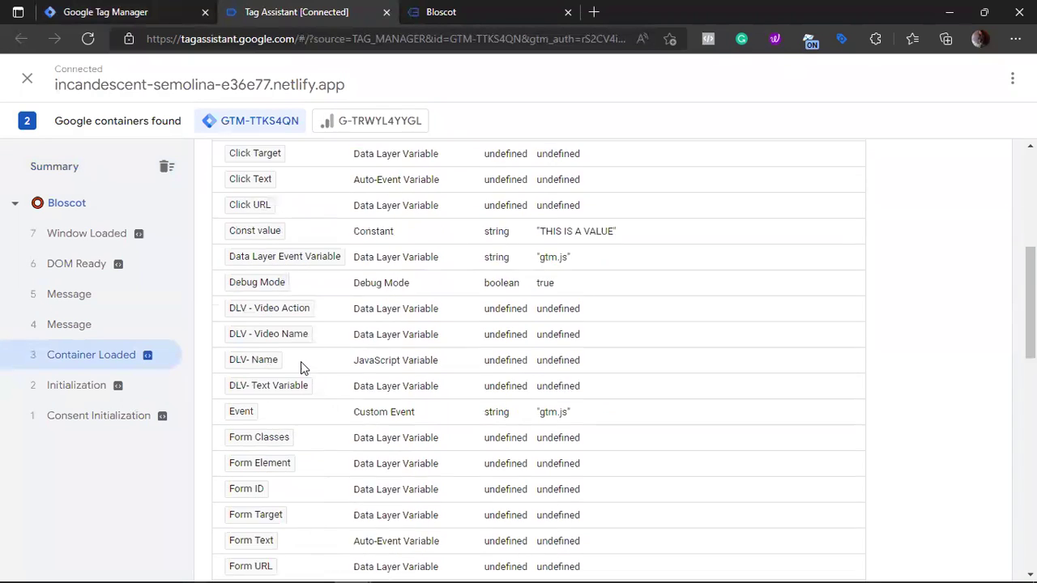
pyautogui.scroll(-5, 301, 361)
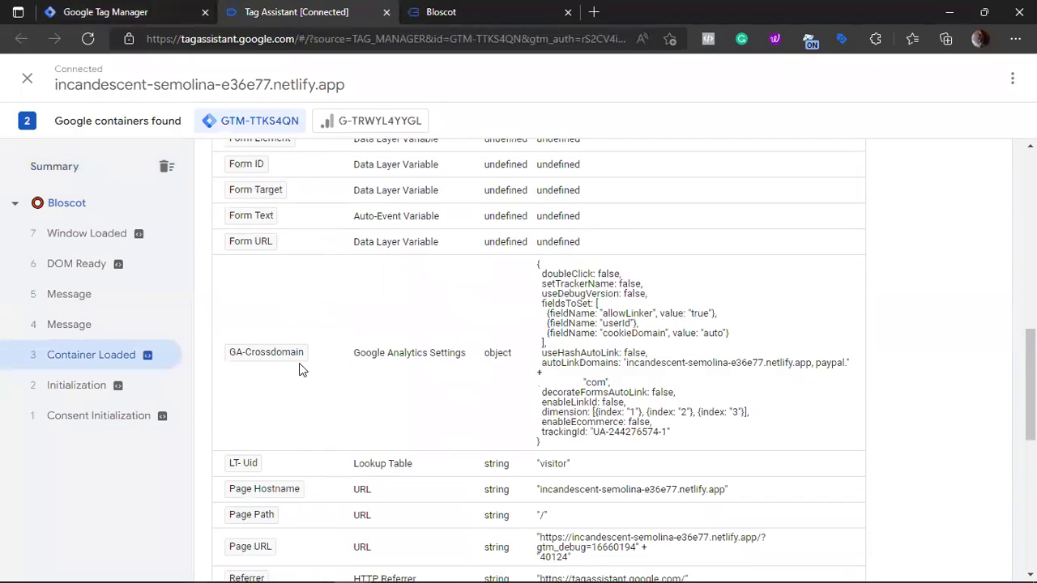
pyautogui.moveTo(537, 371); pyautogui.dragTo(575, 378)
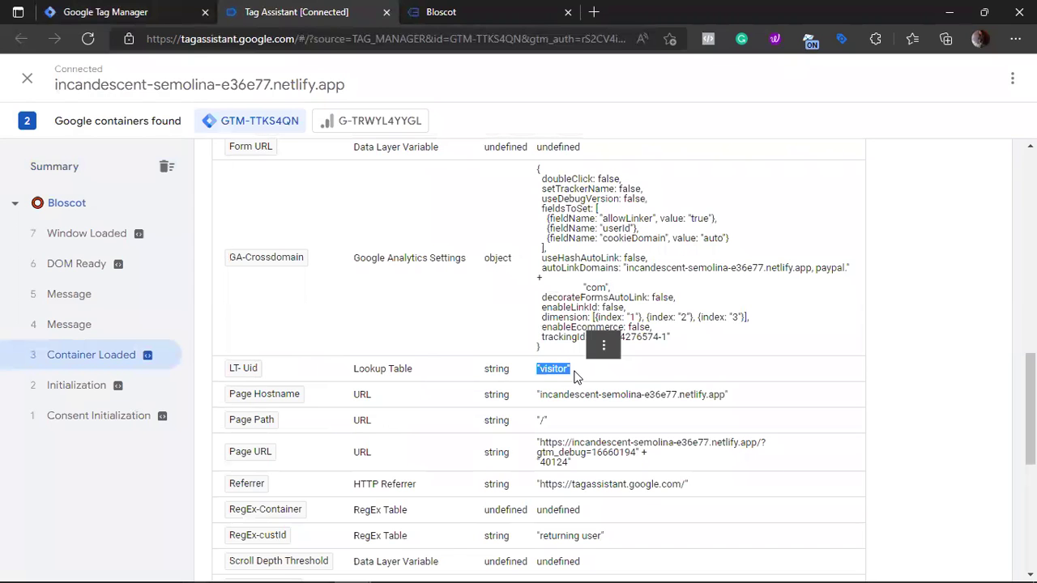
# Return to Google Tag Manager and open the LT- Uid variable to review its lookup rows and default value
pyautogui.click(90, 11)
pyautogui.scroll(-5, 328, 316)
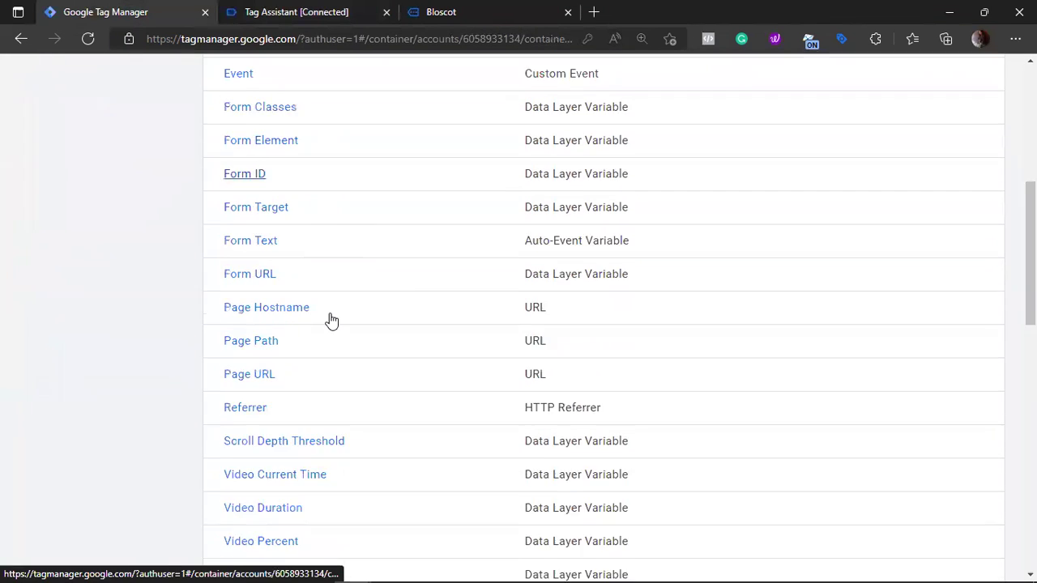
pyautogui.scroll(-10, 331, 320)
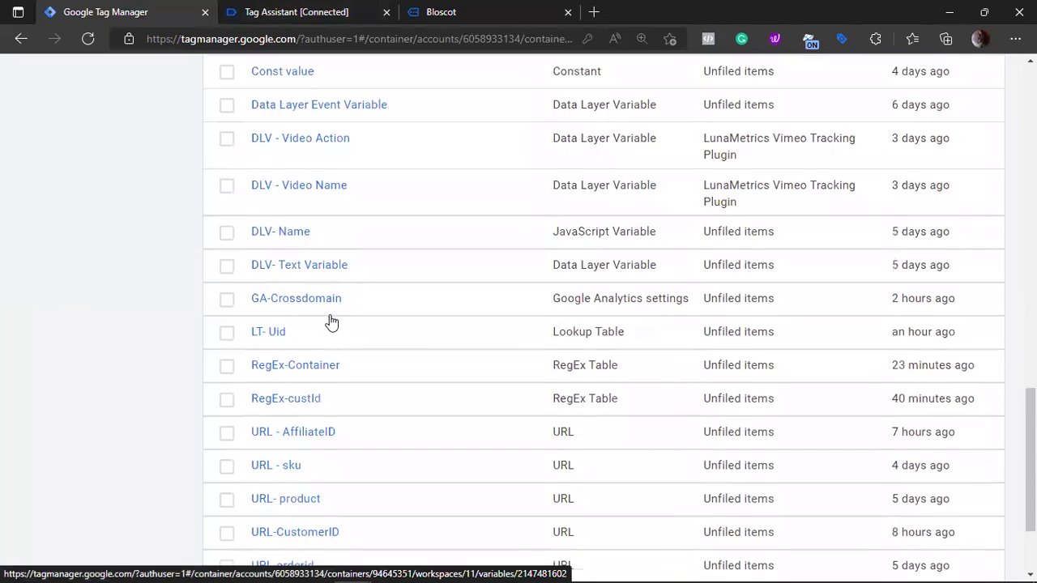
pyautogui.click(303, 331)
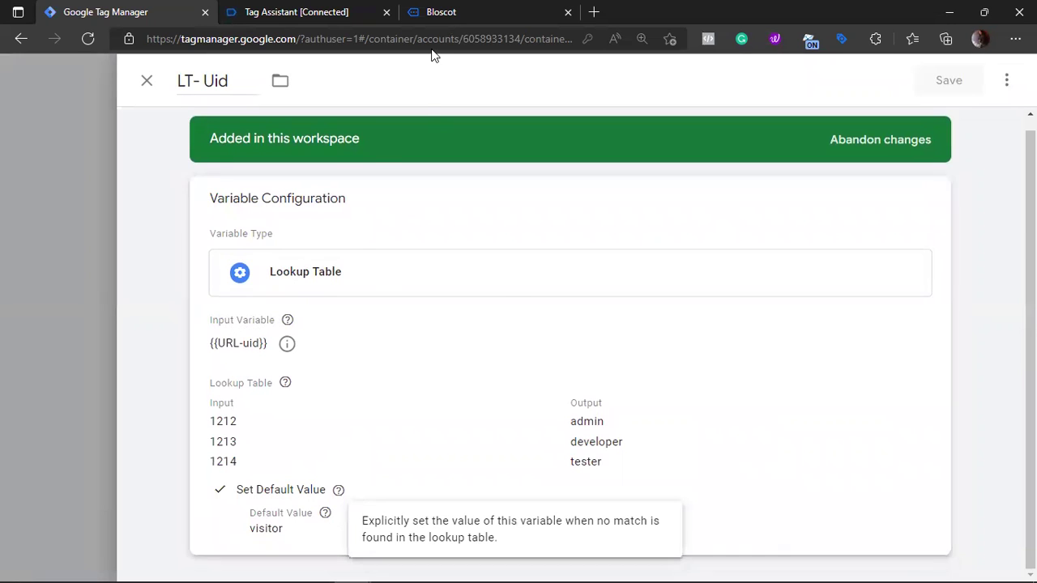
# Load the Bloscot page with &uid=1212 appended to its debug URL
pyautogui.click(430, 9)
pyautogui.click(566, 39)
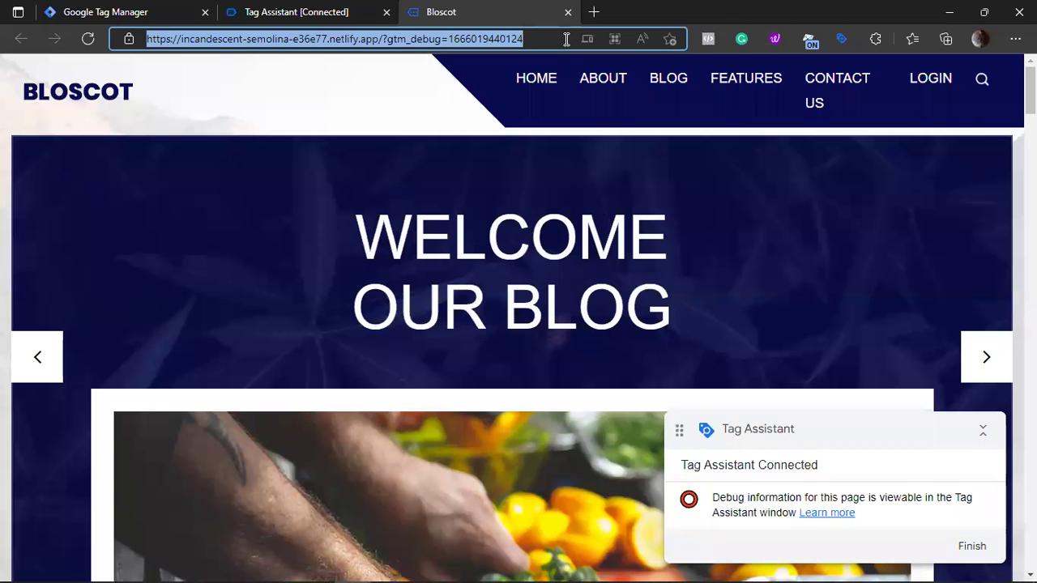
pyautogui.click(566, 39)
pyautogui.write('&uid=121')
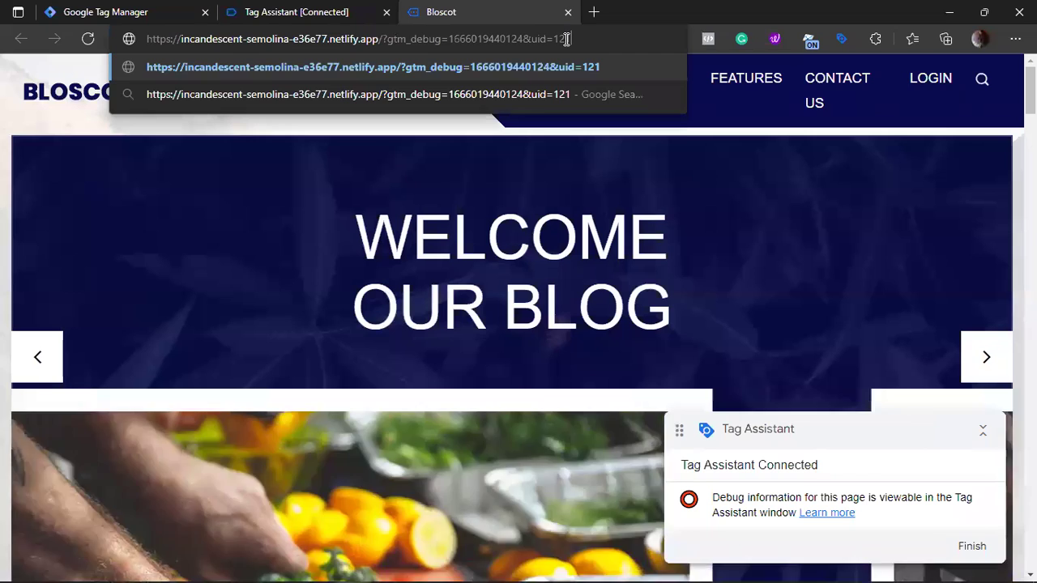
pyautogui.write('2')
pyautogui.press('Return')
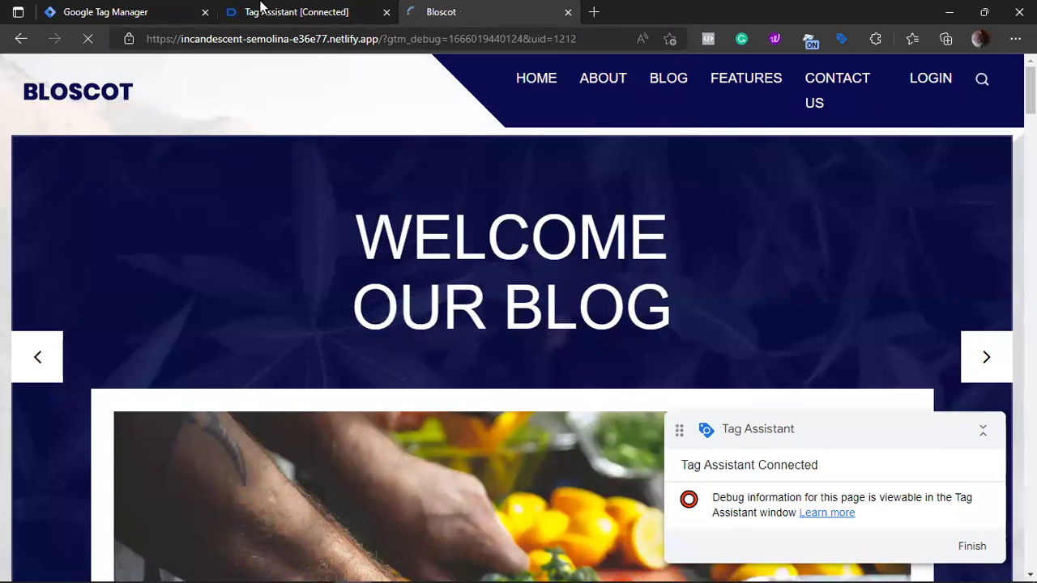
pyautogui.click(130, 11)
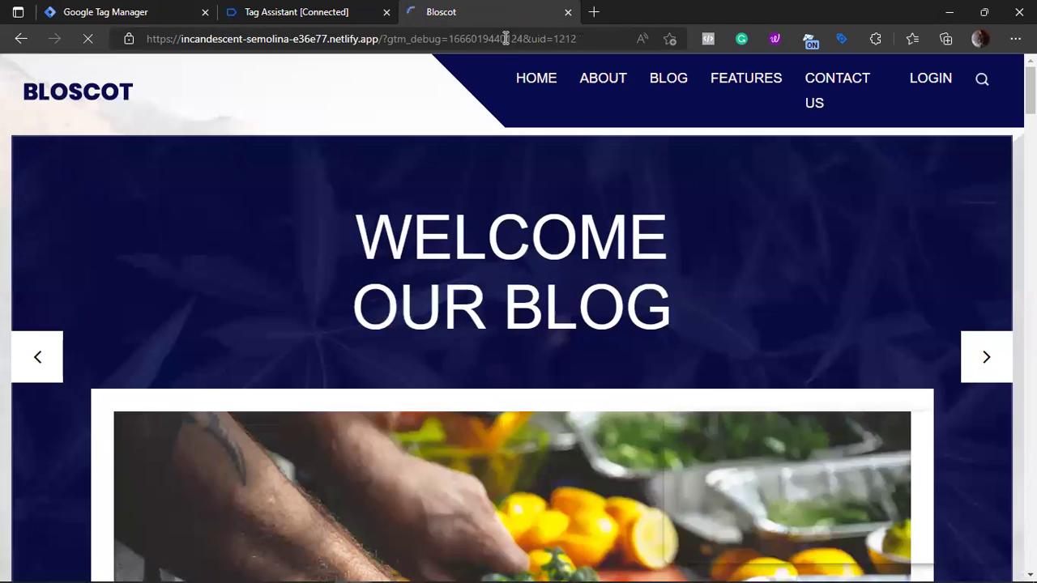
pyautogui.click(486, 11)
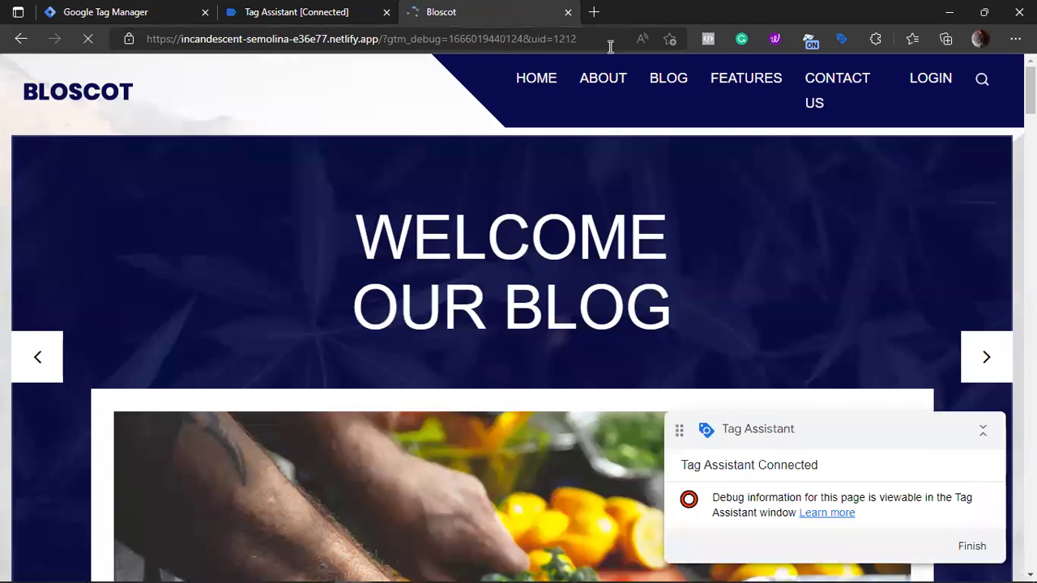
# Check the LT- Uid value in Tag Assistant at the Container Loaded event of the uid=1212 page load
pyautogui.click(350, 9)
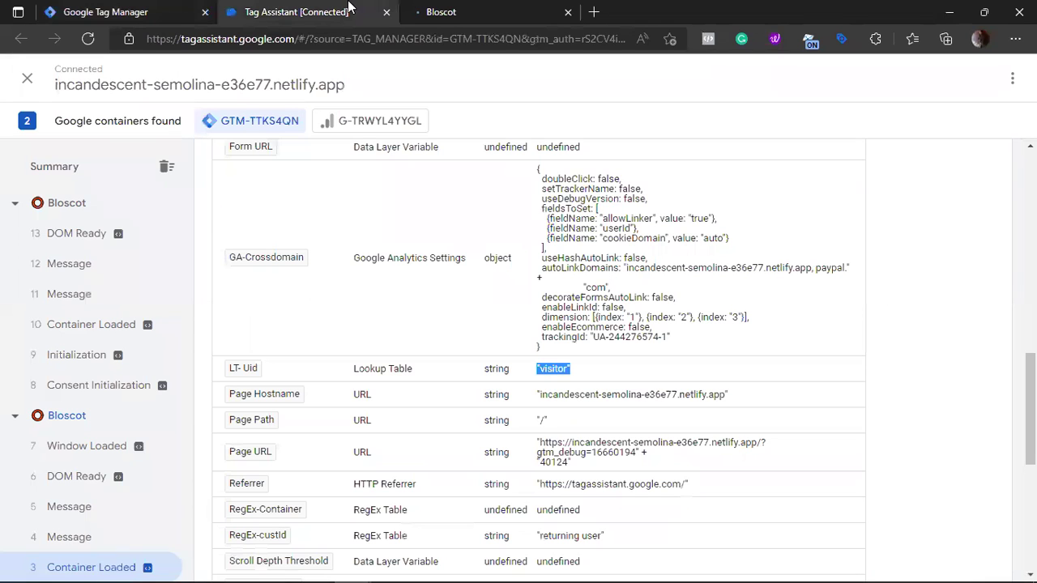
pyautogui.click(100, 355)
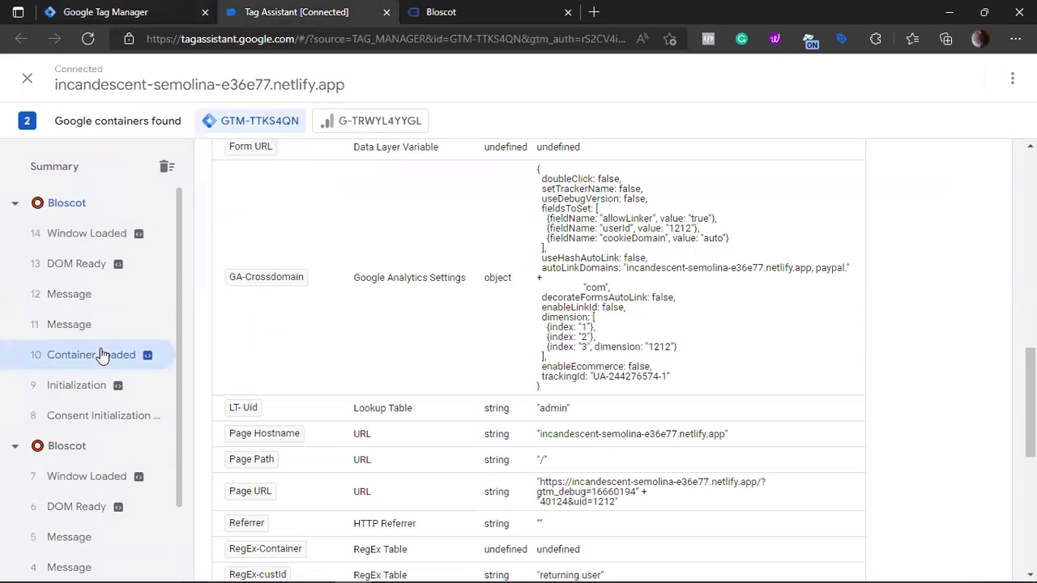
pyautogui.scroll(-1, 450, 412)
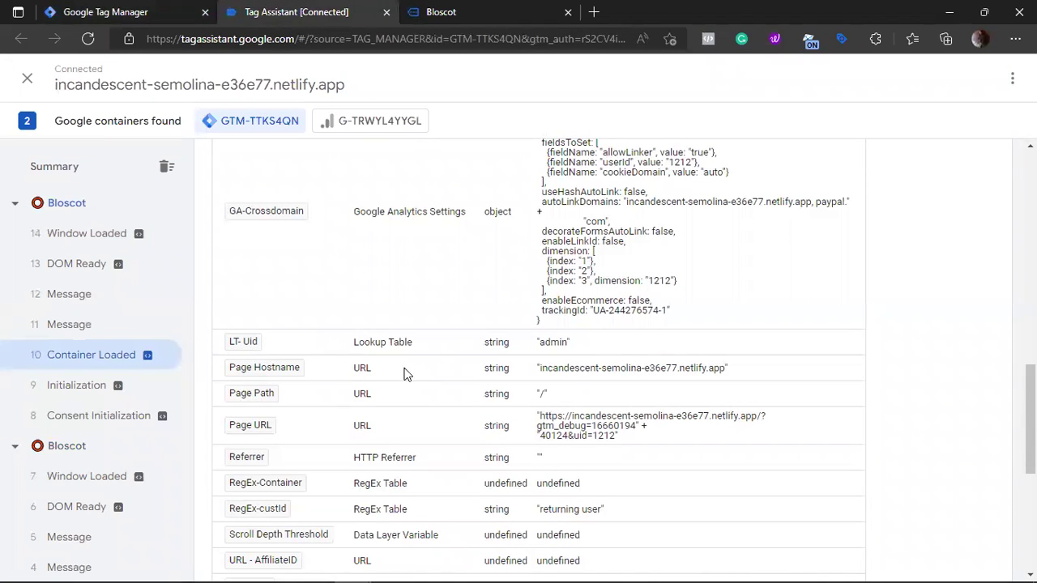
pyautogui.moveTo(539, 346); pyautogui.dragTo(567, 345)
# Reload the Bloscot page with uid=1213 in its URL and check LT- Uid at the new Container Loaded event in Tag Assistant
pyautogui.click(478, 10)
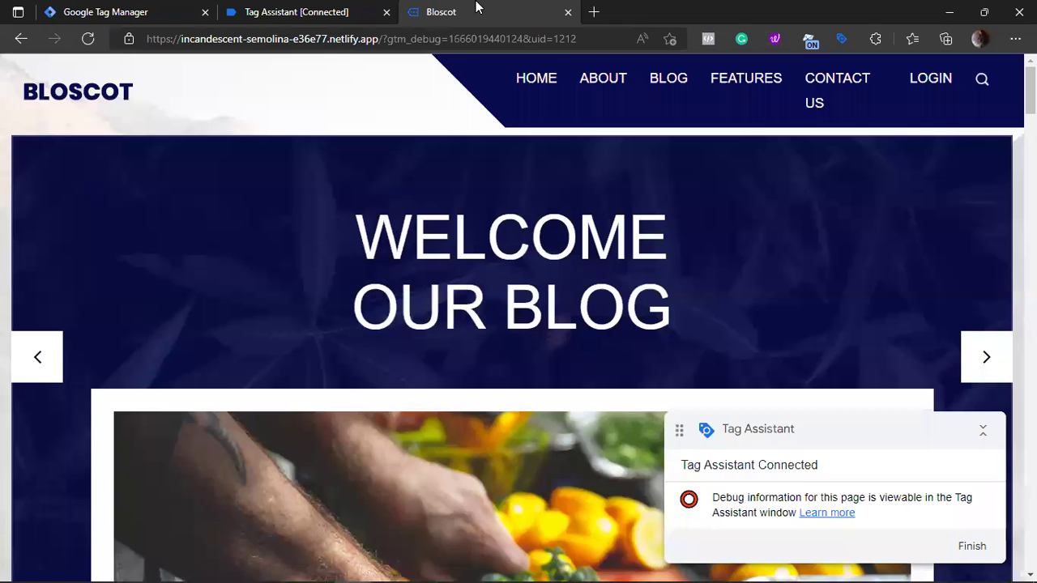
pyautogui.click(591, 44)
pyautogui.click(560, 44)
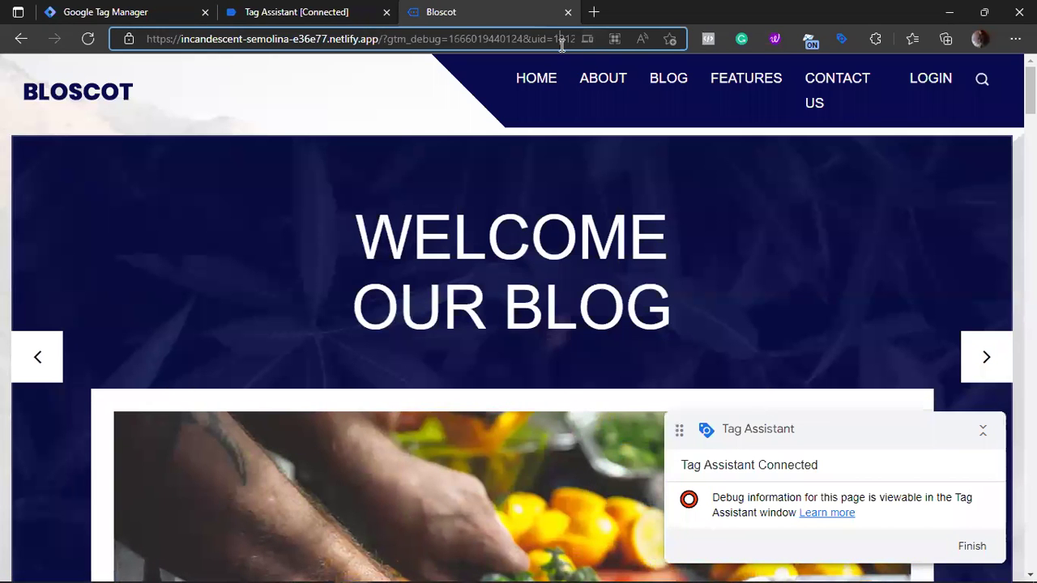
pyautogui.write('13')
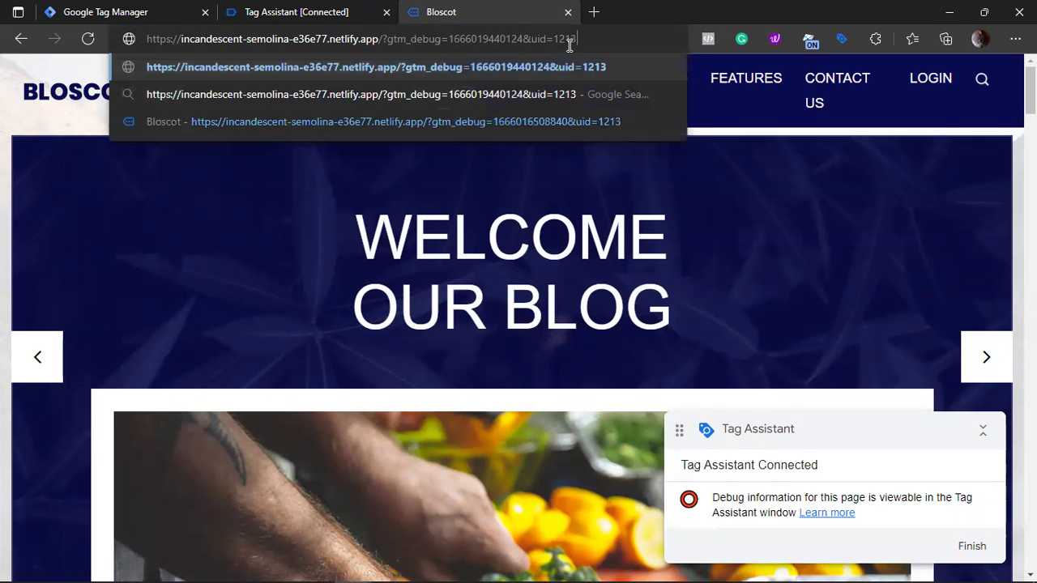
pyautogui.press('Return')
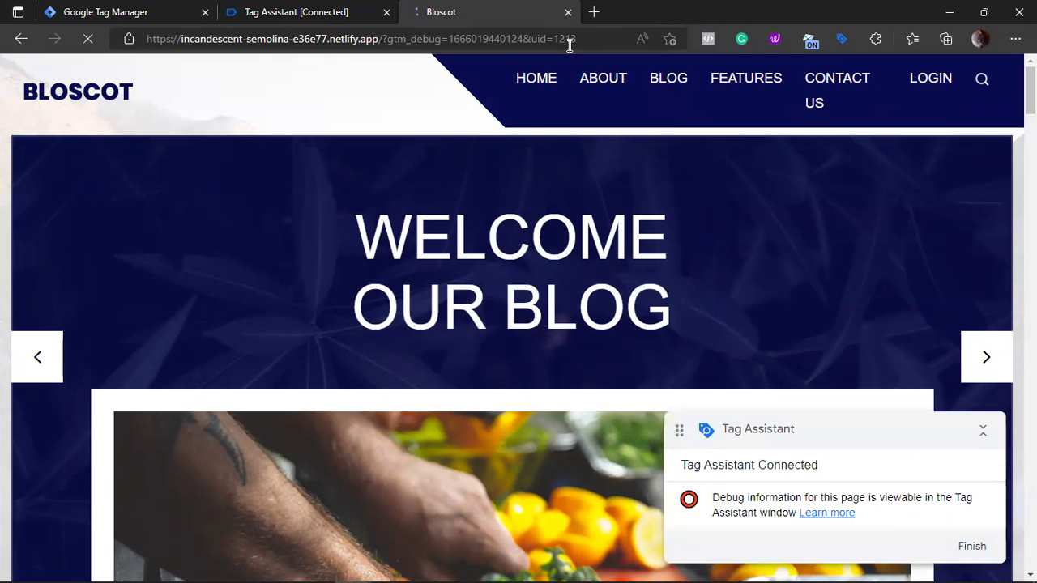
pyautogui.click(180, 10)
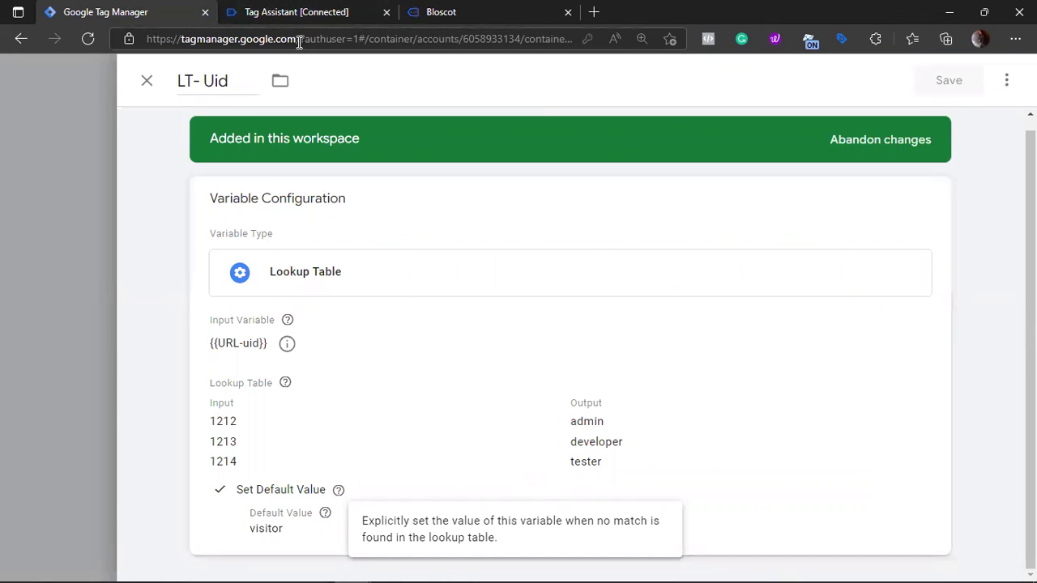
pyautogui.click(262, 9)
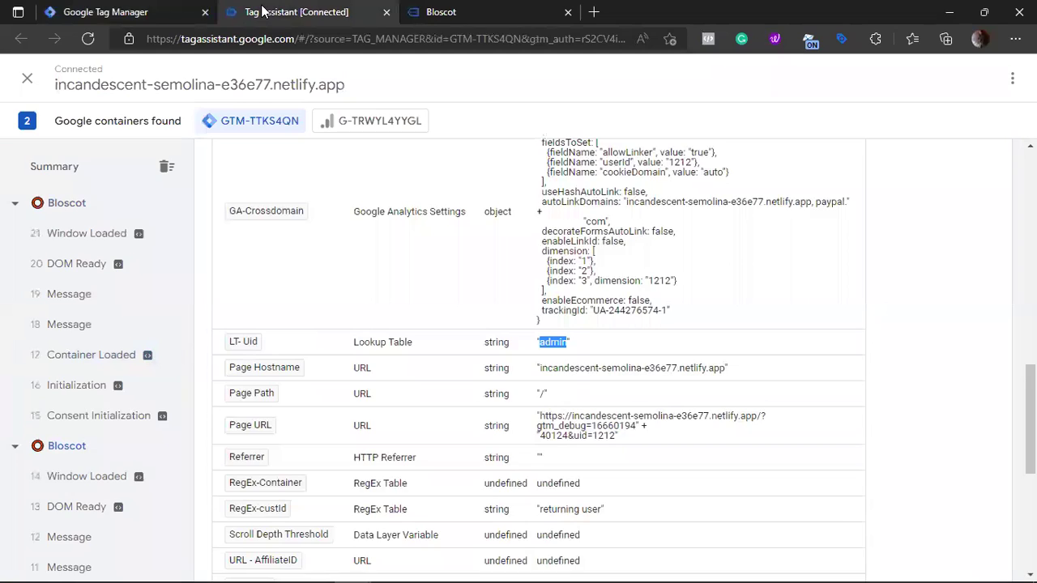
pyautogui.click(118, 356)
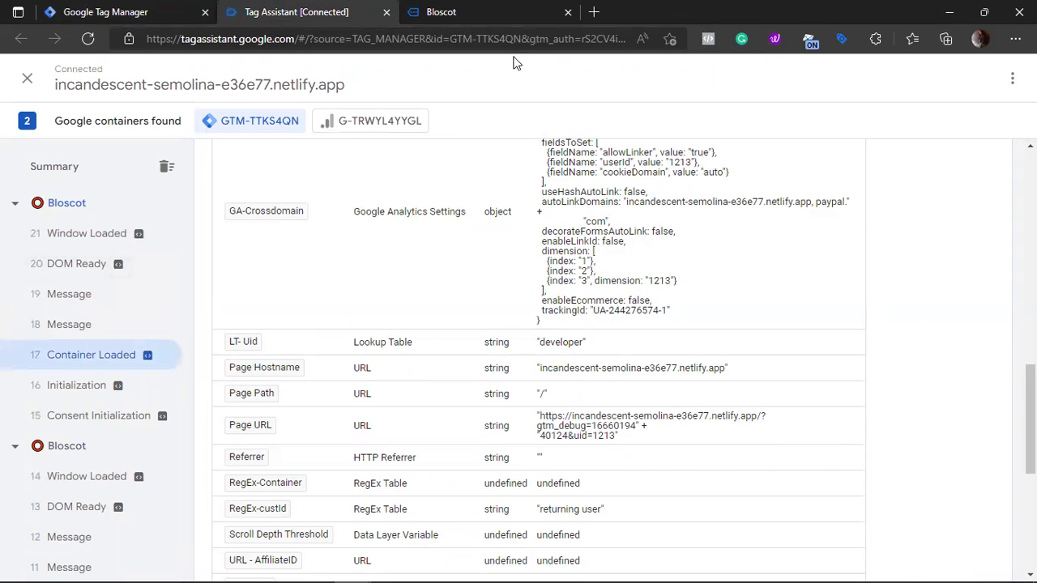
# Reload the Bloscot page with uid=1214 in its URL and check LT- Uid at the new Container Loaded event in Tag Assistant
pyautogui.click(490, 14)
pyautogui.click(576, 44)
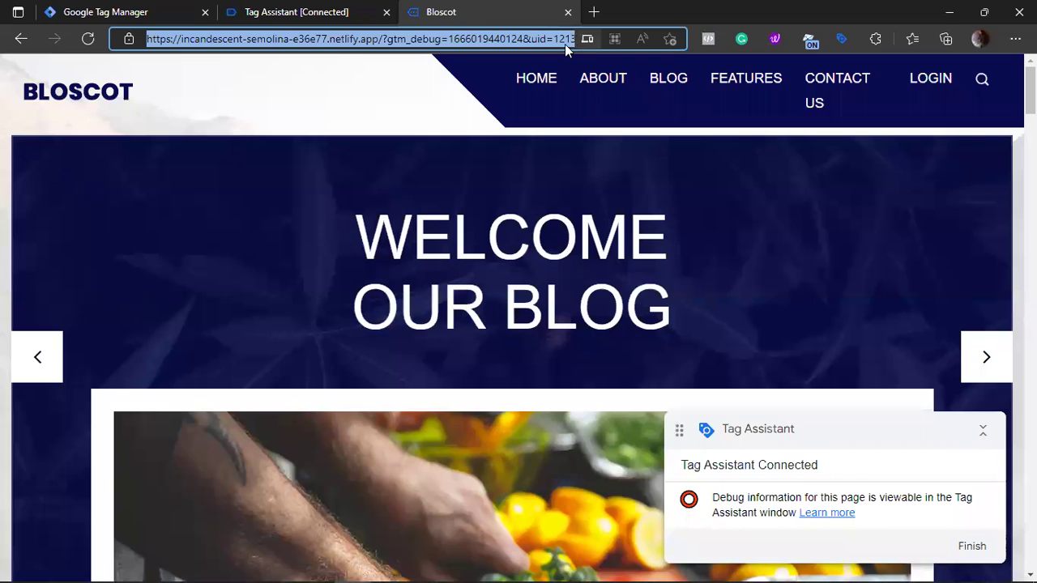
pyautogui.click(567, 43)
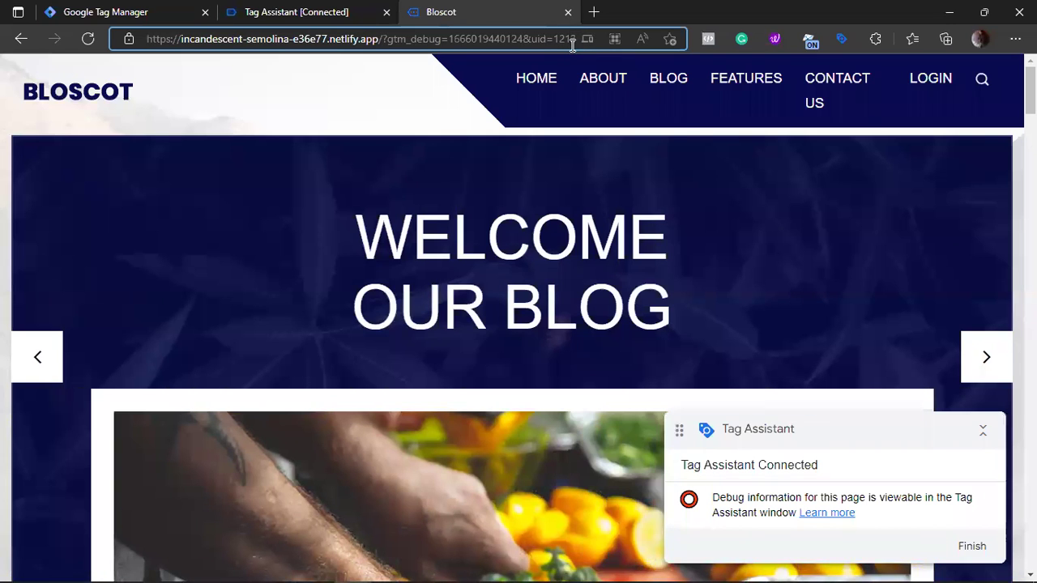
pyautogui.press('BackSpace')
pyautogui.press('Return')
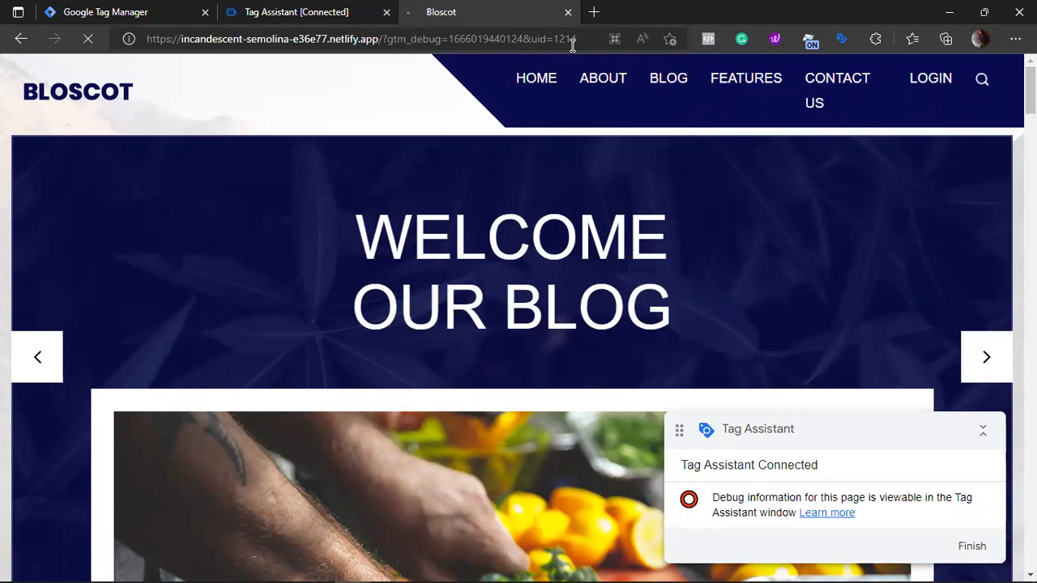
pyautogui.click(375, 12)
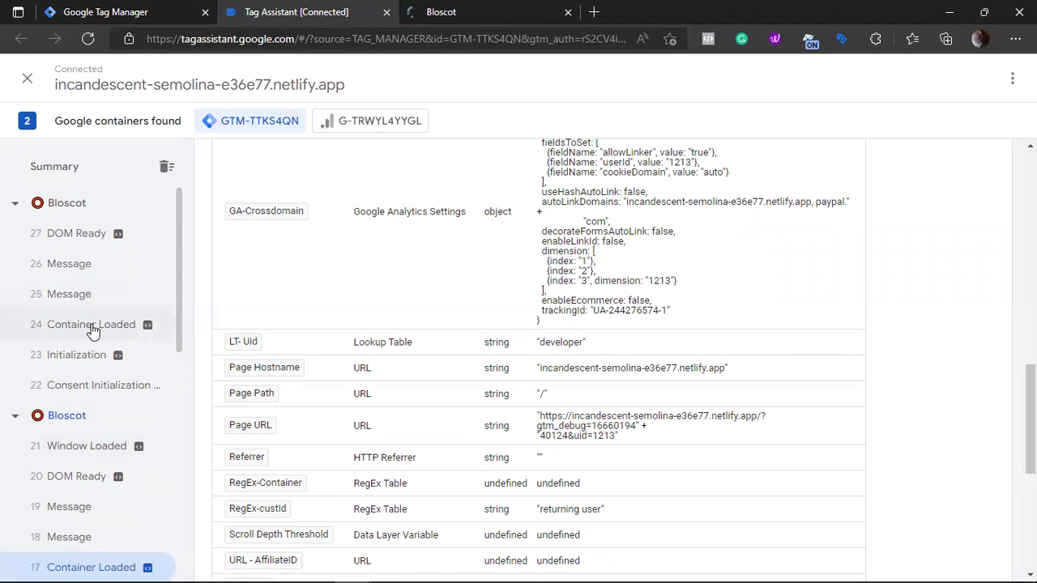
pyautogui.click(91, 325)
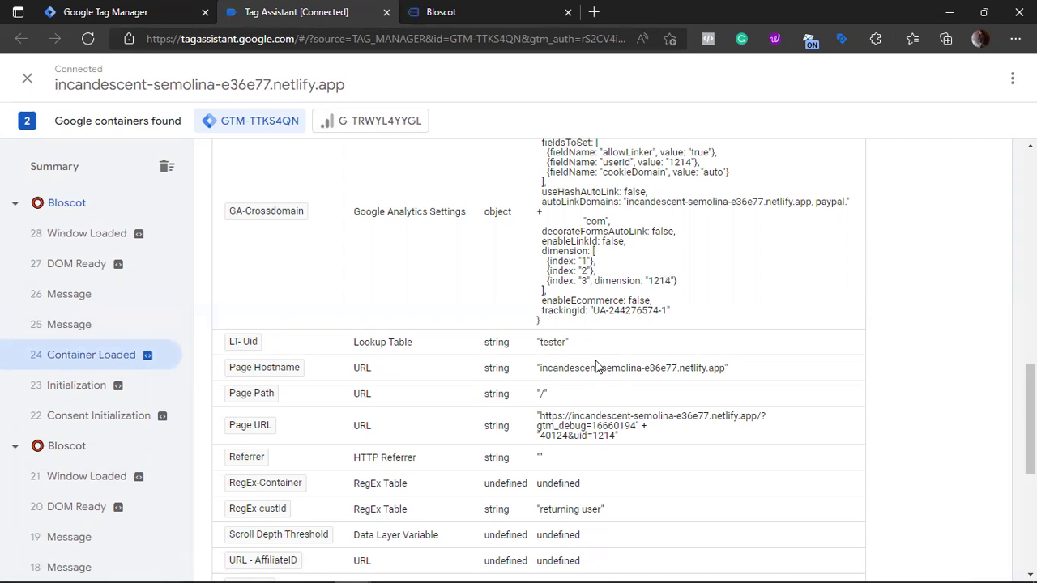
# Reload the Bloscot page with the unmapped uid=12145 and check LT- Uid at the new Container Loaded event in Tag Assistant
pyautogui.click(522, 18)
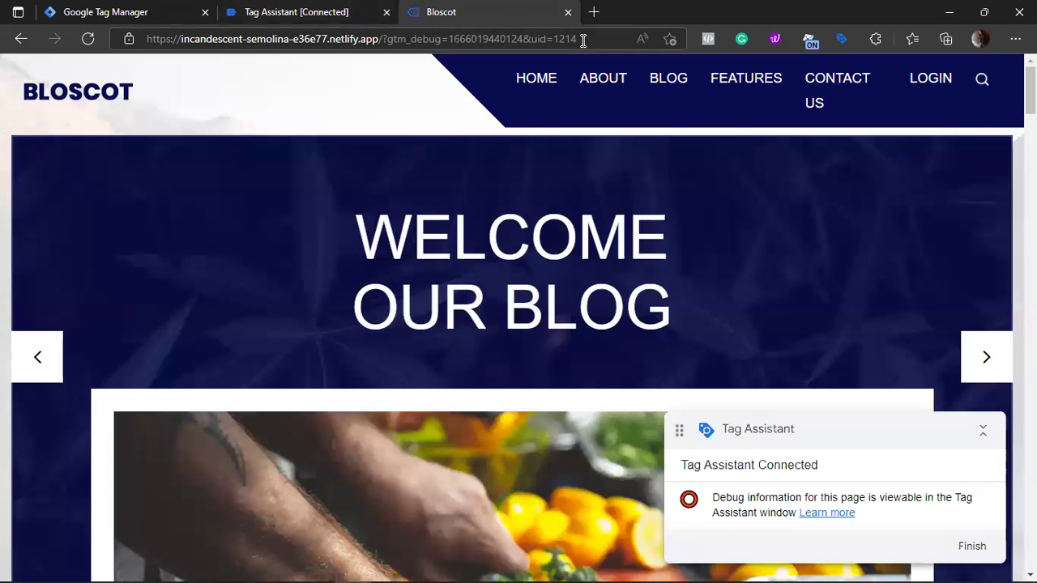
pyautogui.click(583, 39)
pyautogui.click(568, 41)
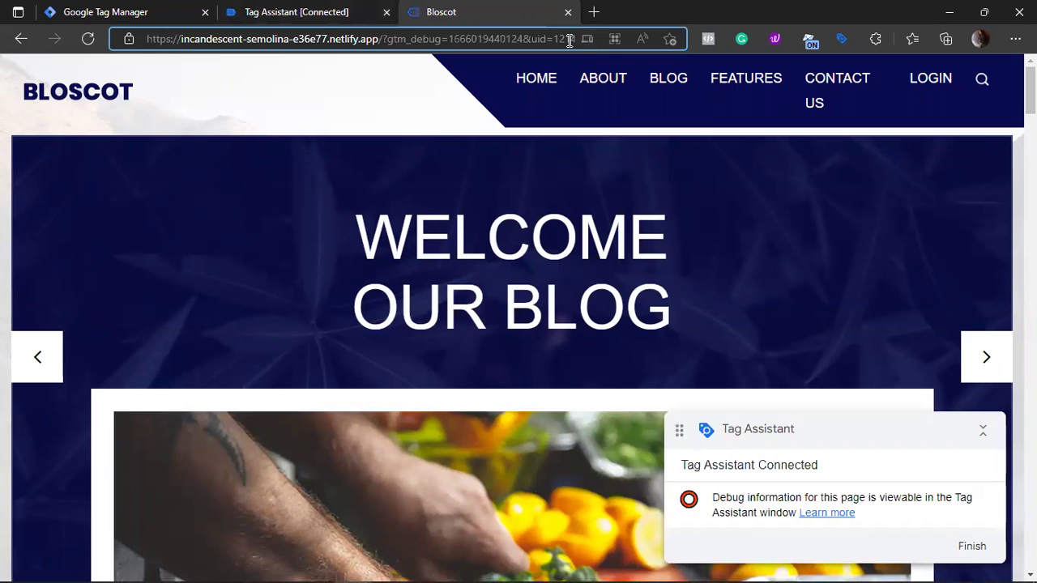
pyautogui.press('Right')
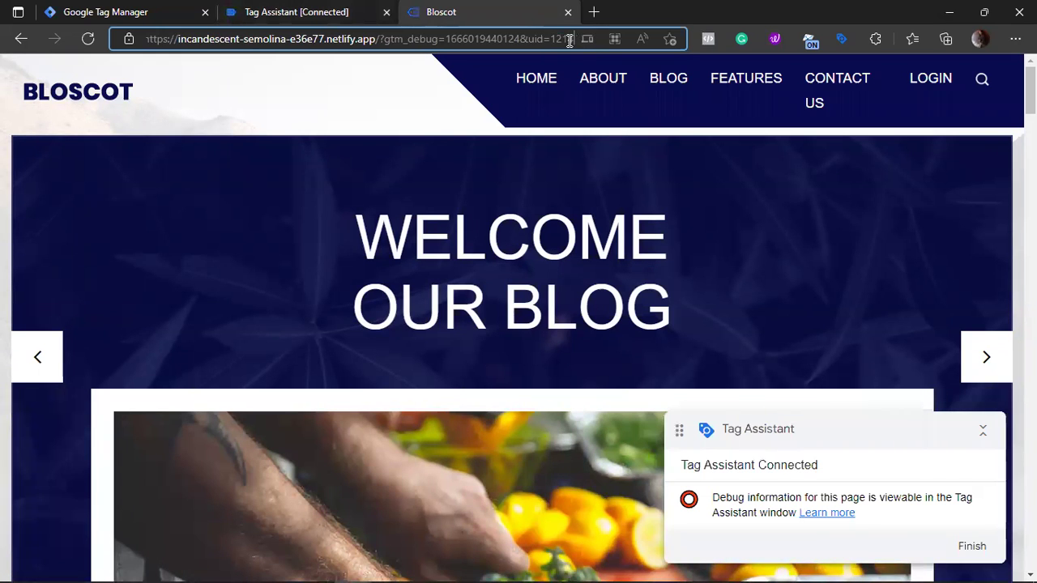
pyautogui.write('5')
pyautogui.press('Return')
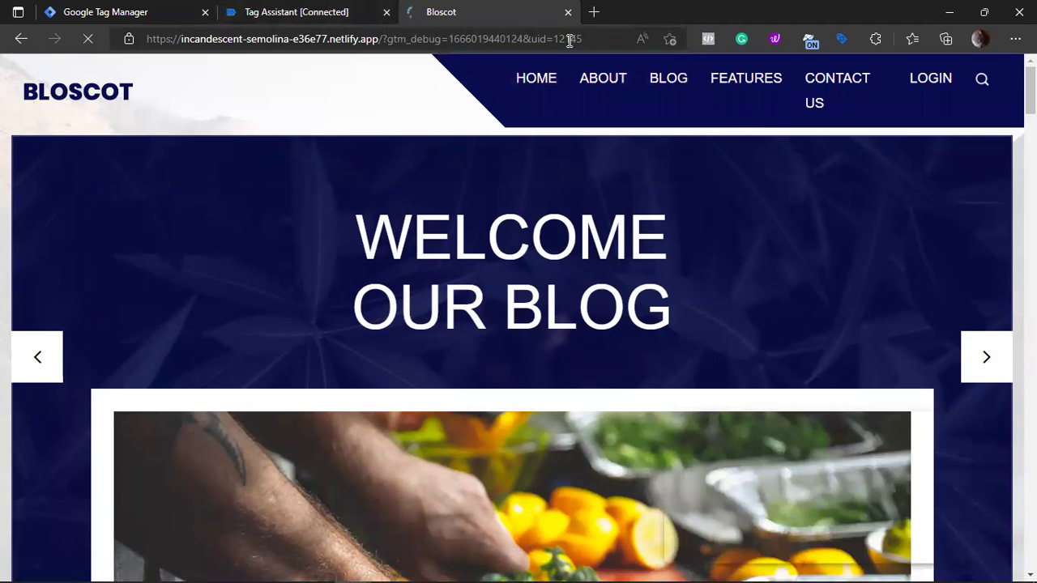
pyautogui.click(370, 8)
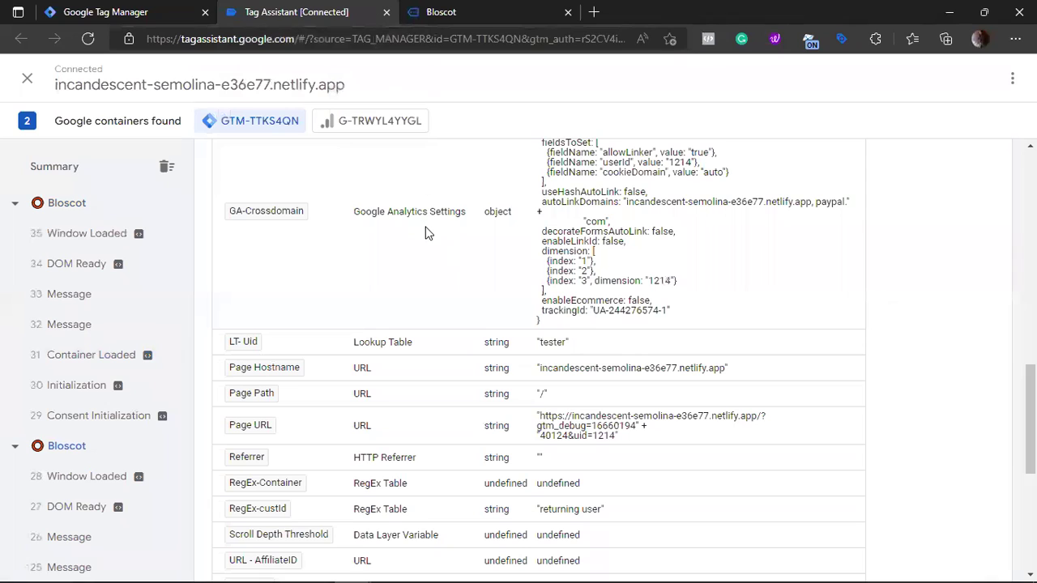
pyautogui.click(131, 353)
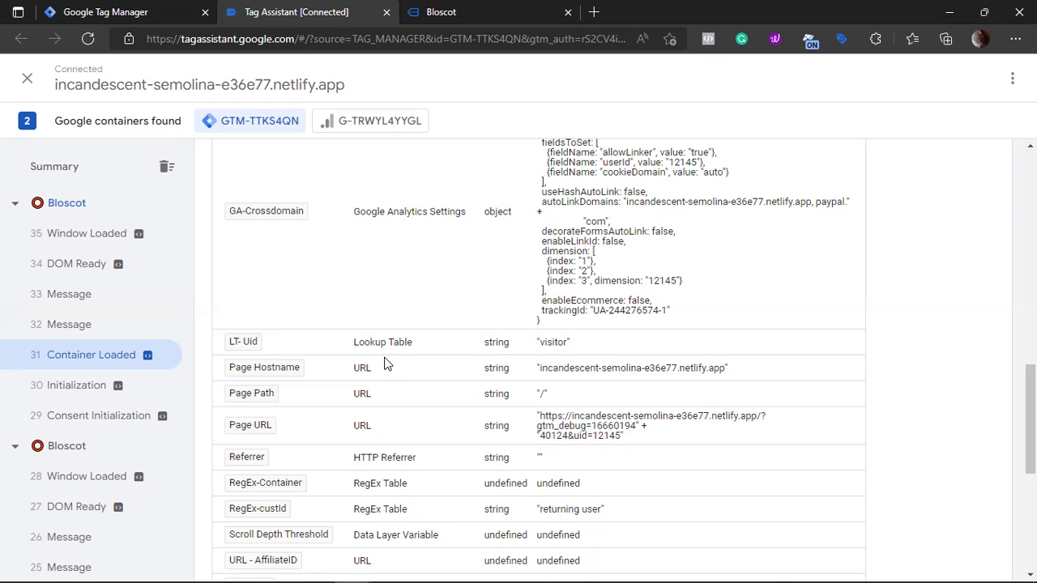
# Switch to Google Tag Manager and close the LT- Uid variable to return to the User-Defined Variables list
pyautogui.click(166, 9)
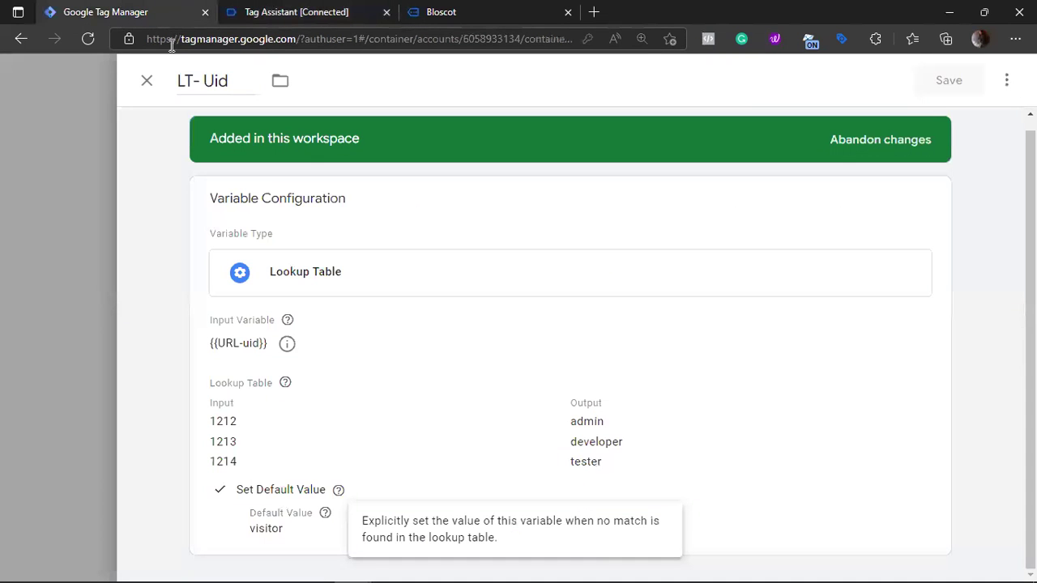
pyautogui.click(145, 82)
pyautogui.scroll(3, 557, 298)
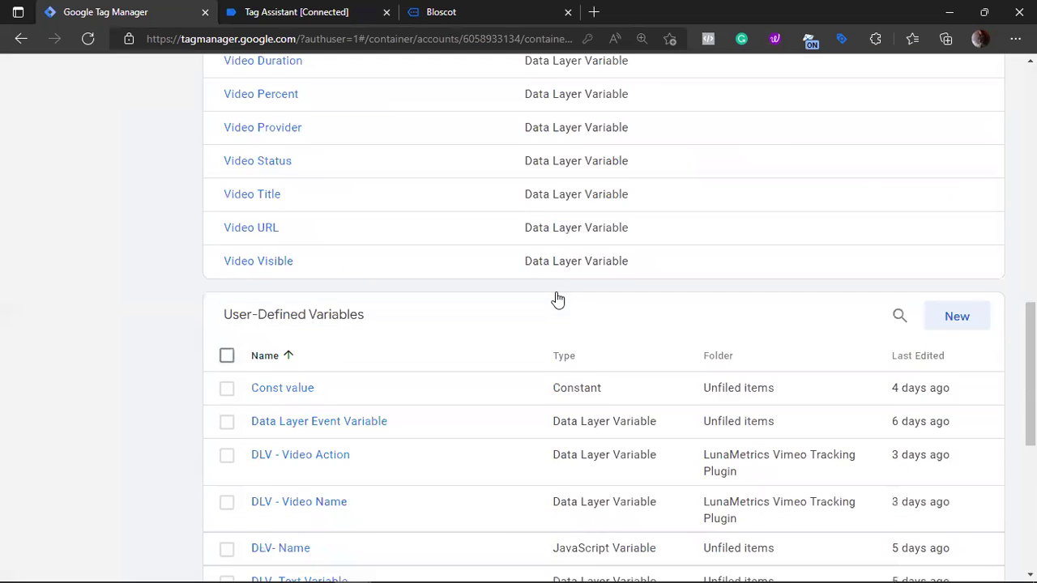
pyautogui.scroll(-2, 558, 298)
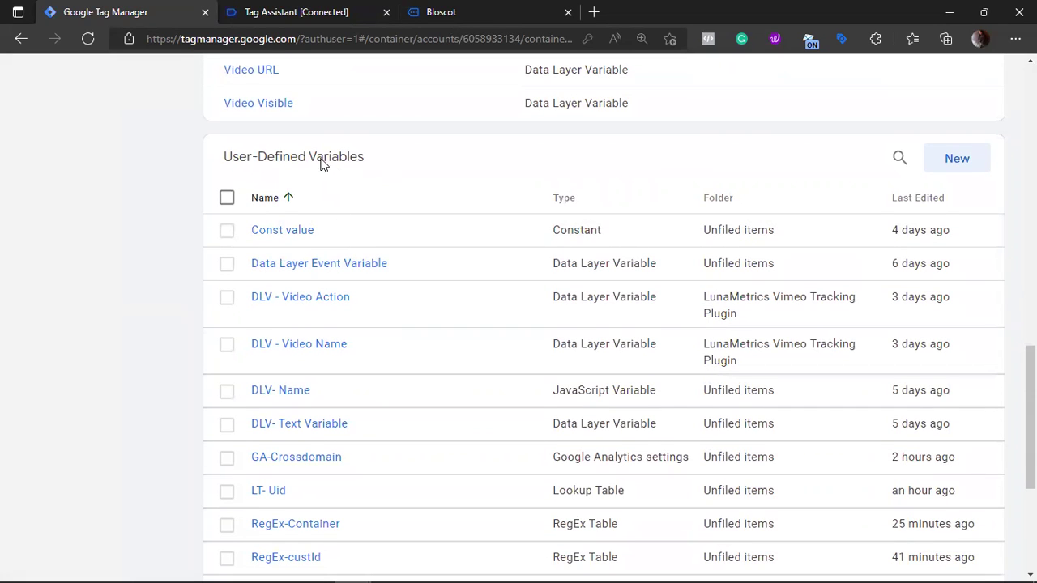
# Start a new user-defined variable of type RegEx Table
pyautogui.click(972, 163)
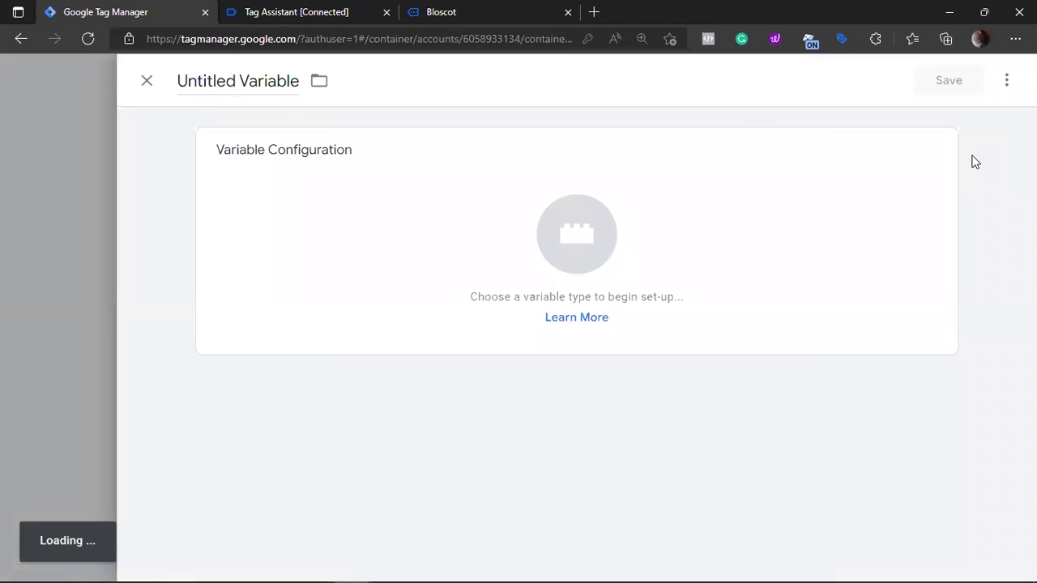
pyautogui.click(724, 224)
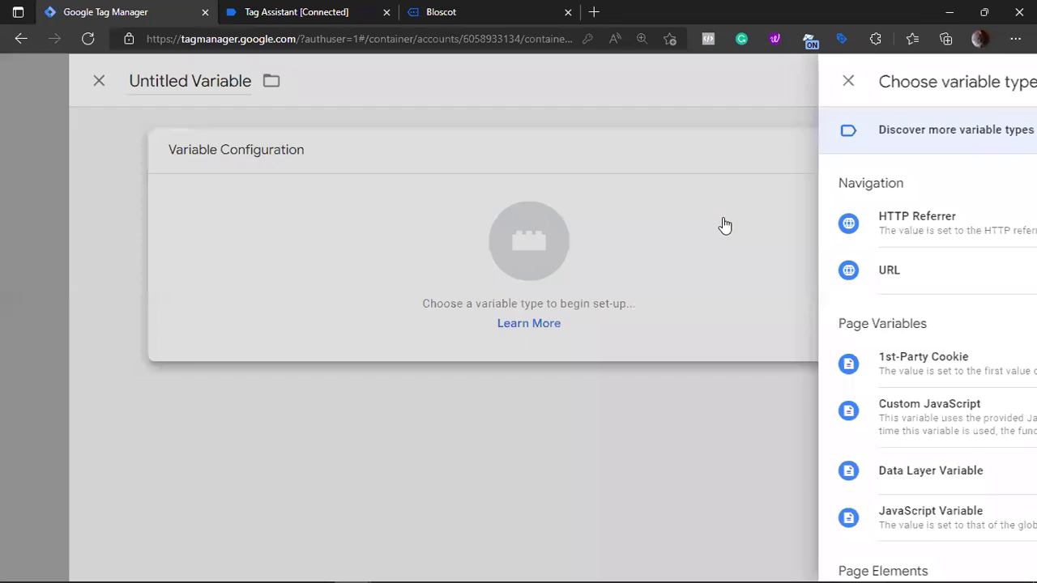
pyautogui.scroll(-5, 724, 224)
pyautogui.scroll(-5, 724, 225)
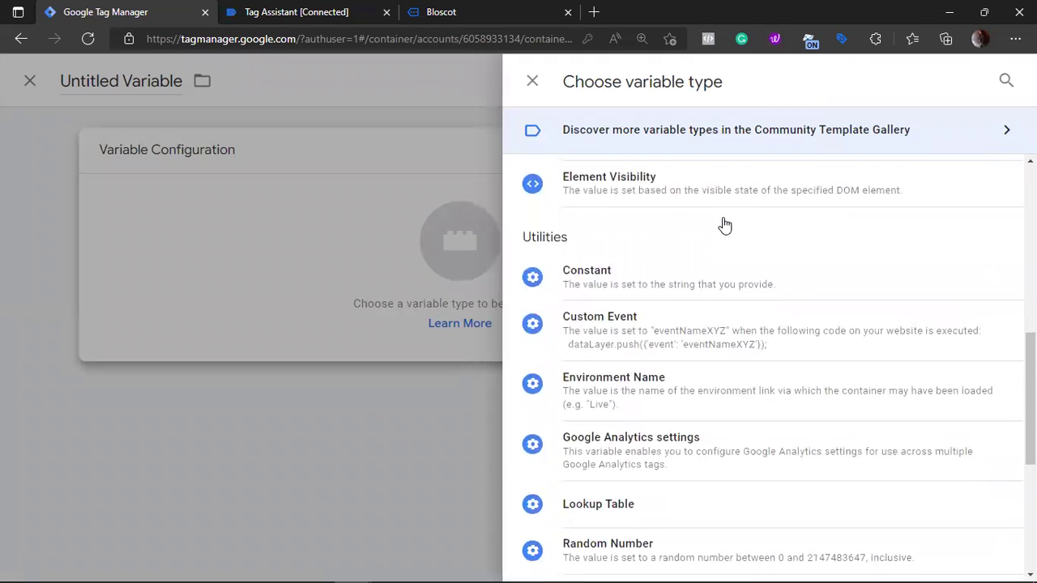
pyautogui.scroll(-1, 724, 225)
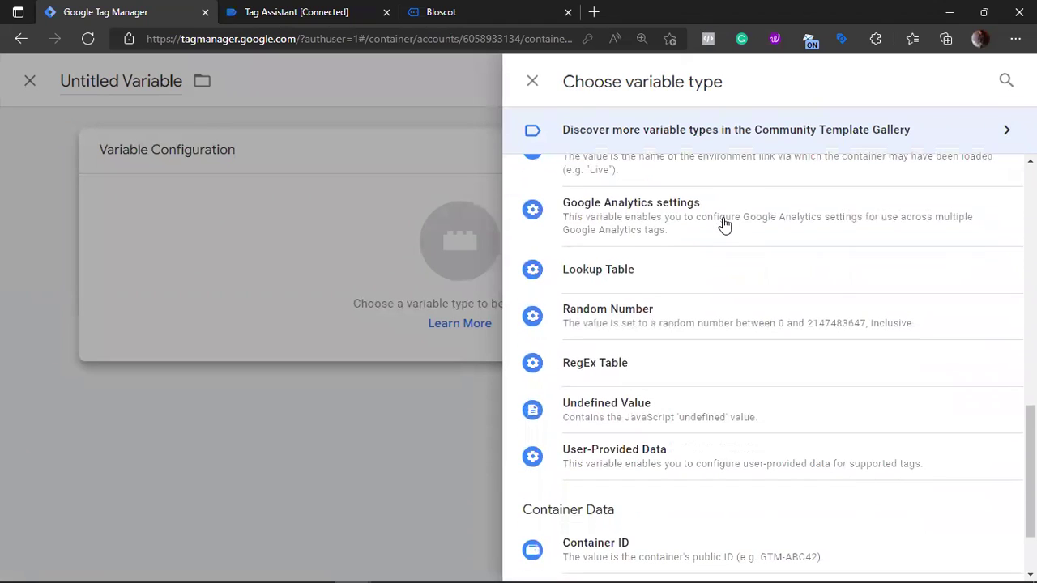
pyautogui.click(683, 365)
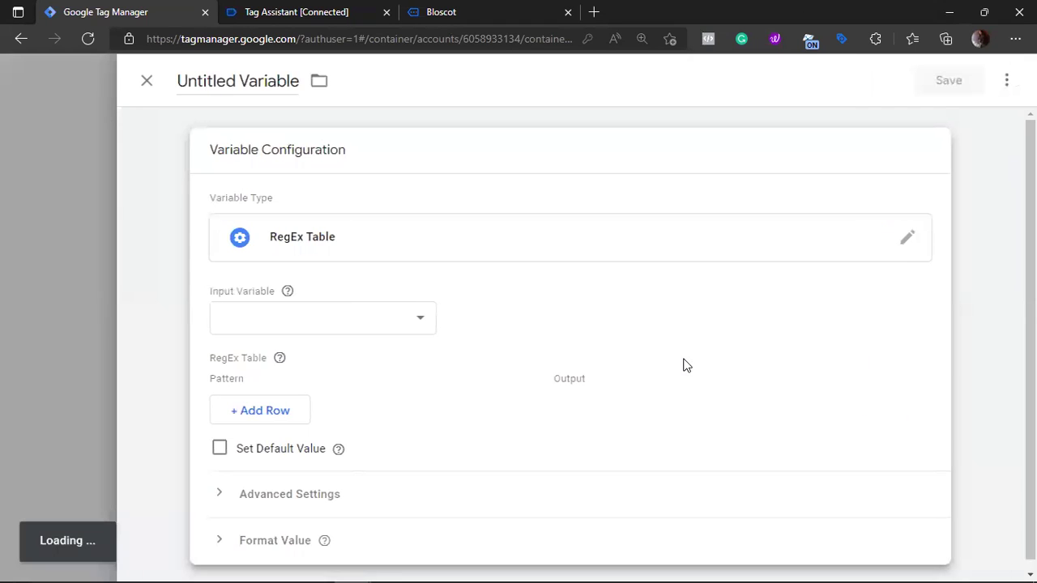
# Set the new RegEx Table's input variable to {{URL-CustomerID}} and view the help on how patterns are matched
pyautogui.click(419, 325)
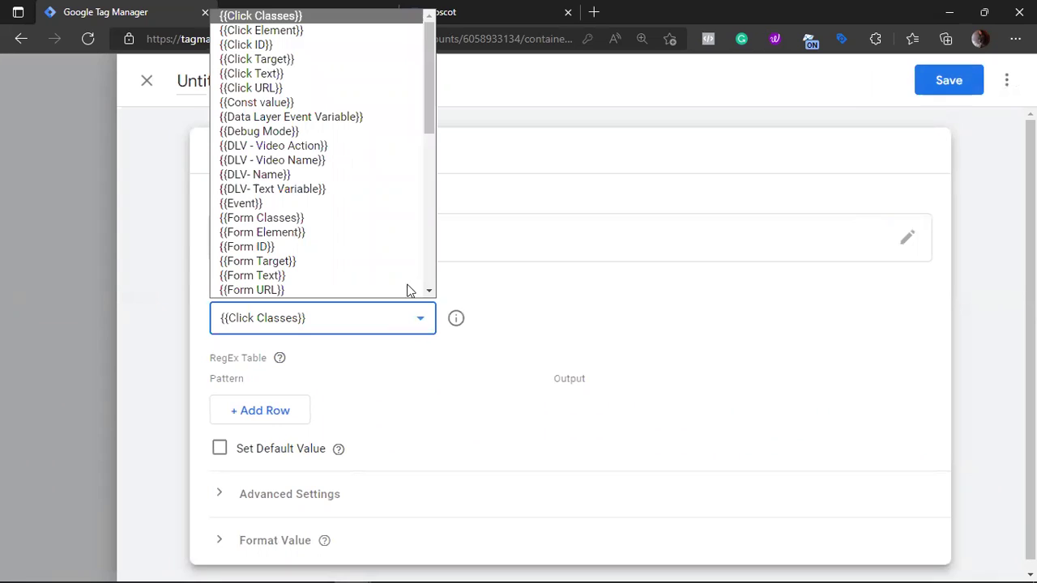
pyautogui.scroll(-6, 384, 254)
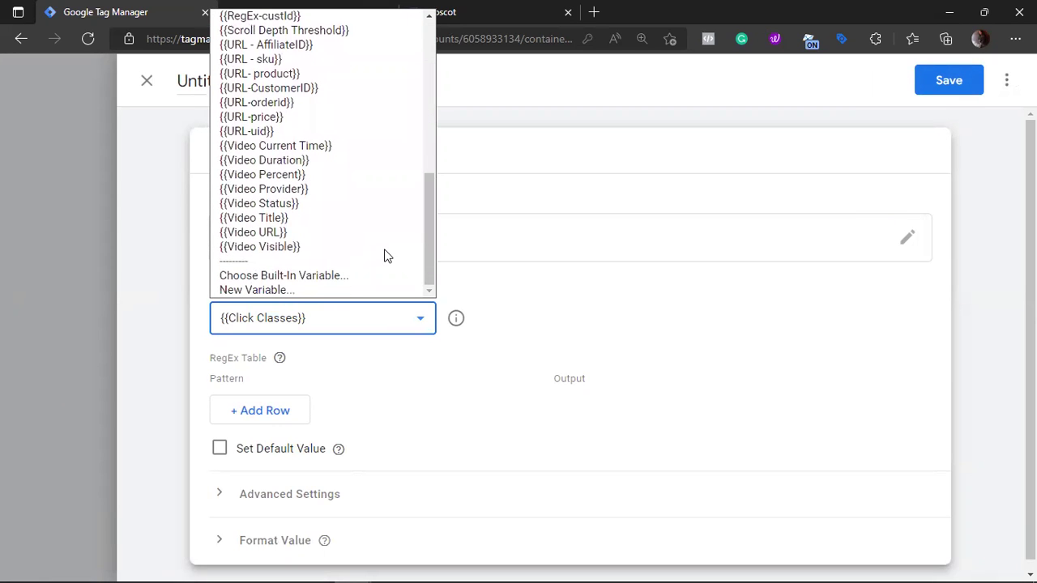
pyautogui.click(279, 88)
pyautogui.click(279, 357)
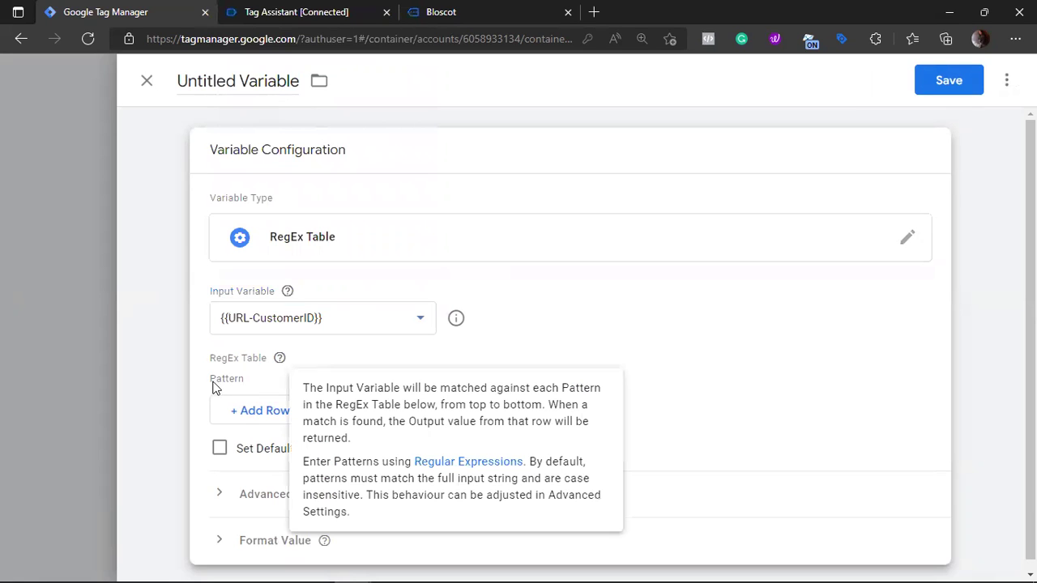
# Add a RegEx Table row with the pattern cust1|cust2 and the output New User
pyautogui.click(242, 409)
pyautogui.click(261, 402)
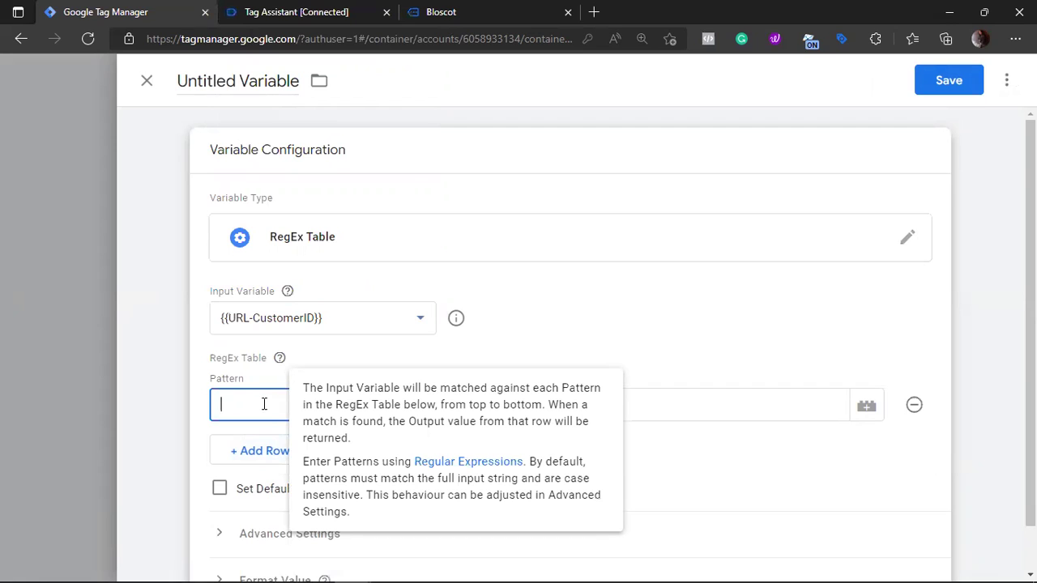
pyautogui.write('cus')
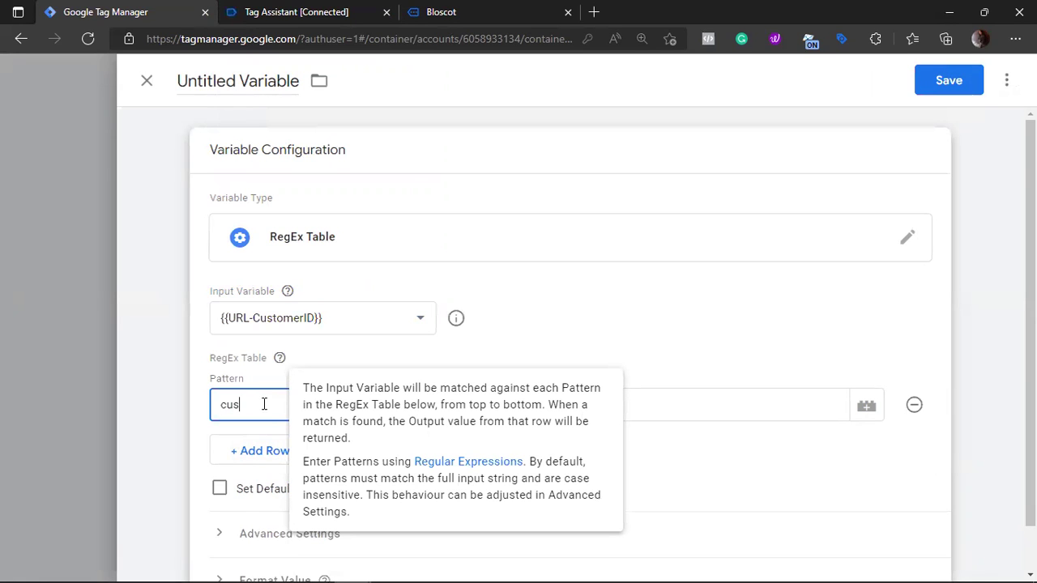
pyautogui.write('t1|c')
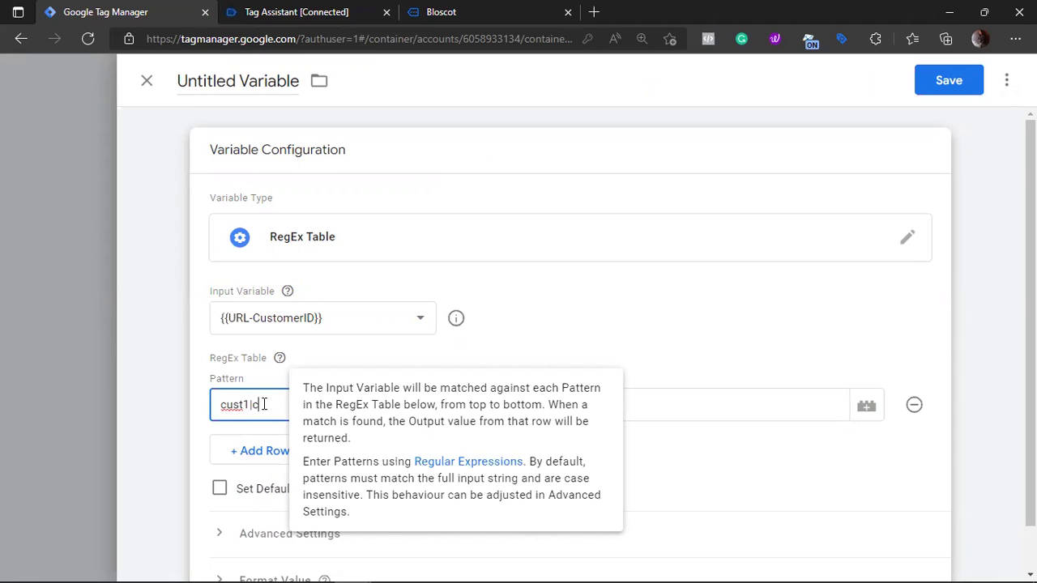
pyautogui.write('ust2')
pyautogui.click(595, 293)
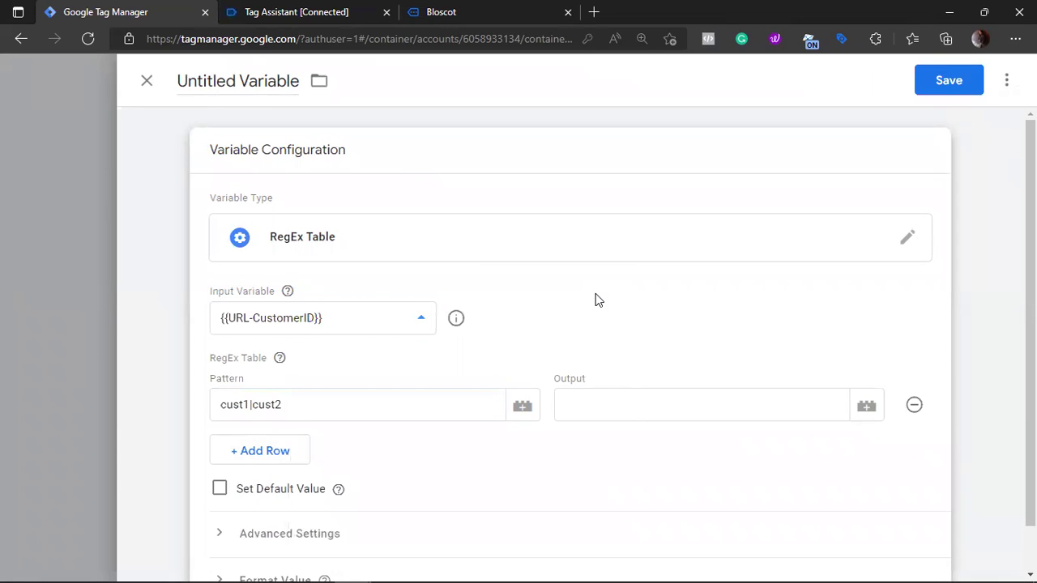
pyautogui.click(594, 411)
pyautogui.write('N')
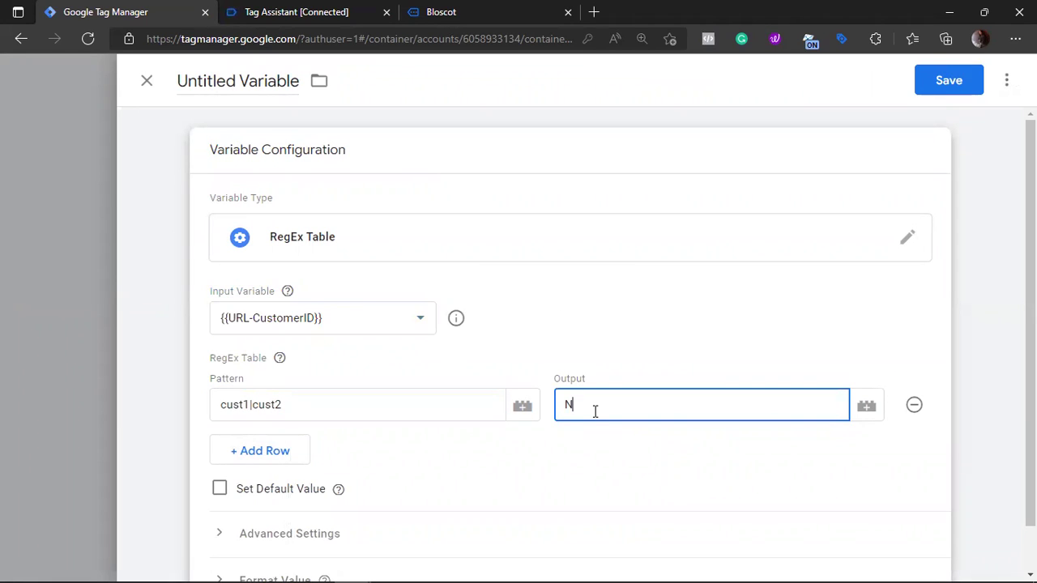
pyautogui.write('ew User')
# Enable a default value for the RegEx Table and set it to returning
pyautogui.click(220, 494)
pyautogui.scroll(-1, 260, 498)
pyautogui.click(261, 468)
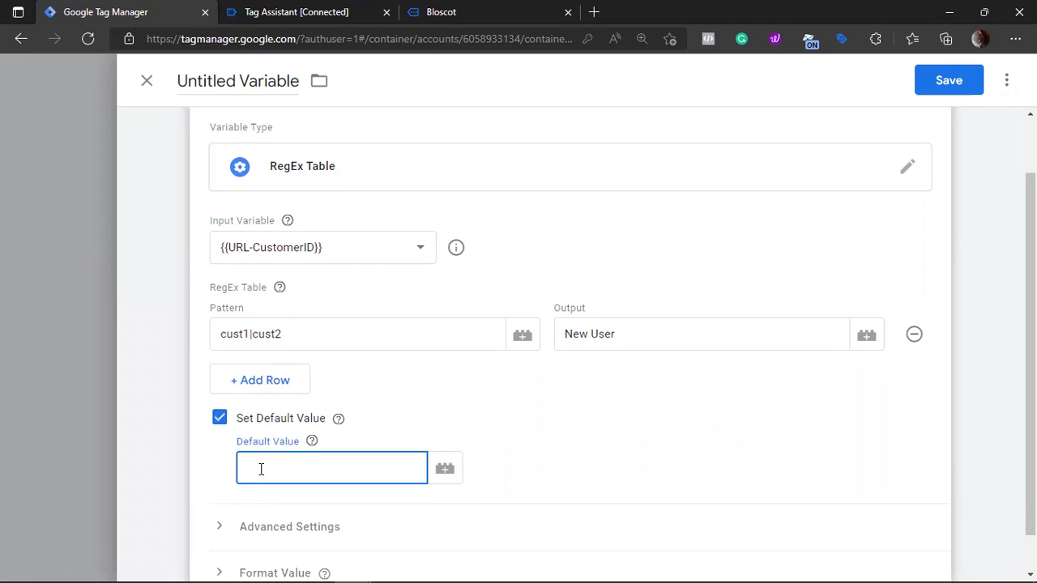
pyautogui.write('returning')
# Add a second RegEx Table row with the pattern admin1 and the output Admin
pyautogui.click(261, 385)
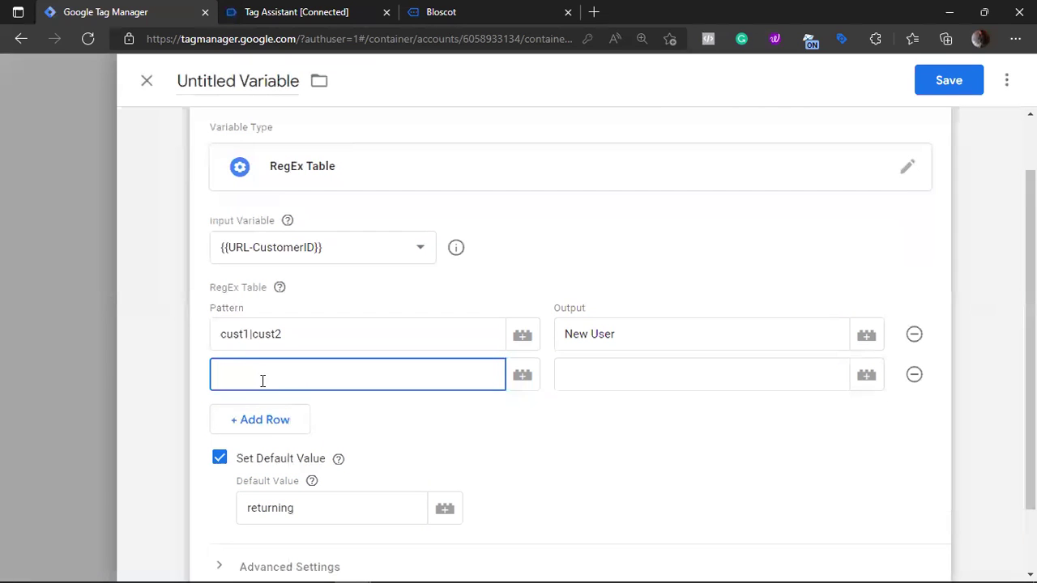
pyautogui.write('admin1')
pyautogui.click(576, 365)
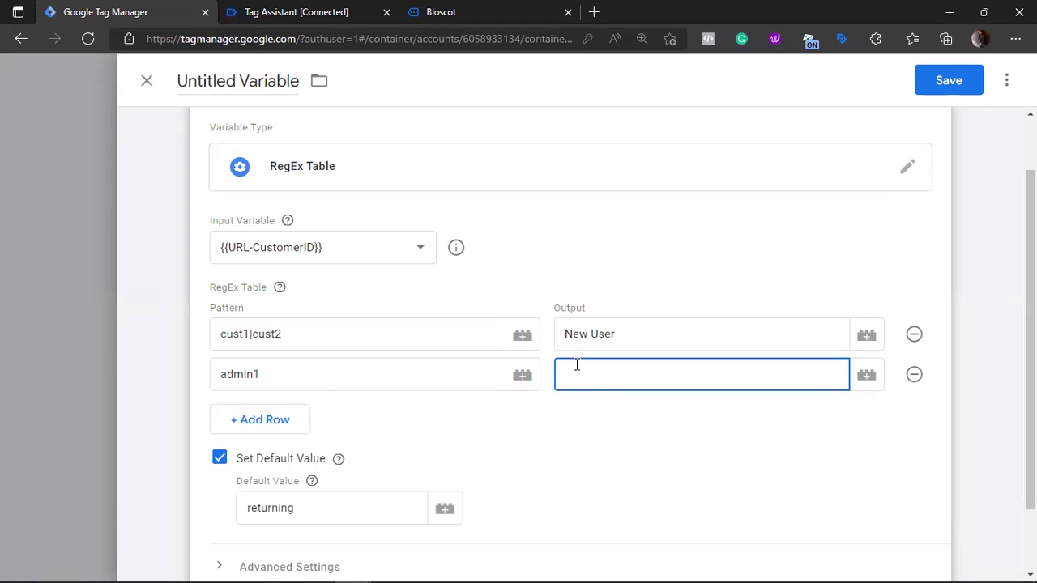
pyautogui.write('Admin')
# Add two blank rows to the RegEx Table, and close the untitled variable, discarding its unsaved changes
pyautogui.click(253, 424)
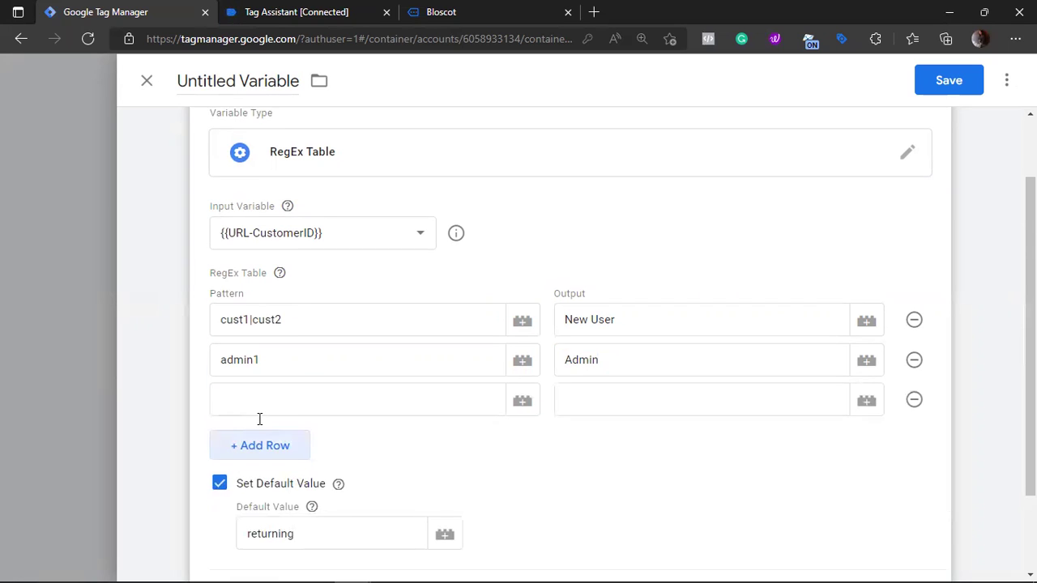
pyautogui.scroll(-2, 263, 364)
pyautogui.click(271, 342)
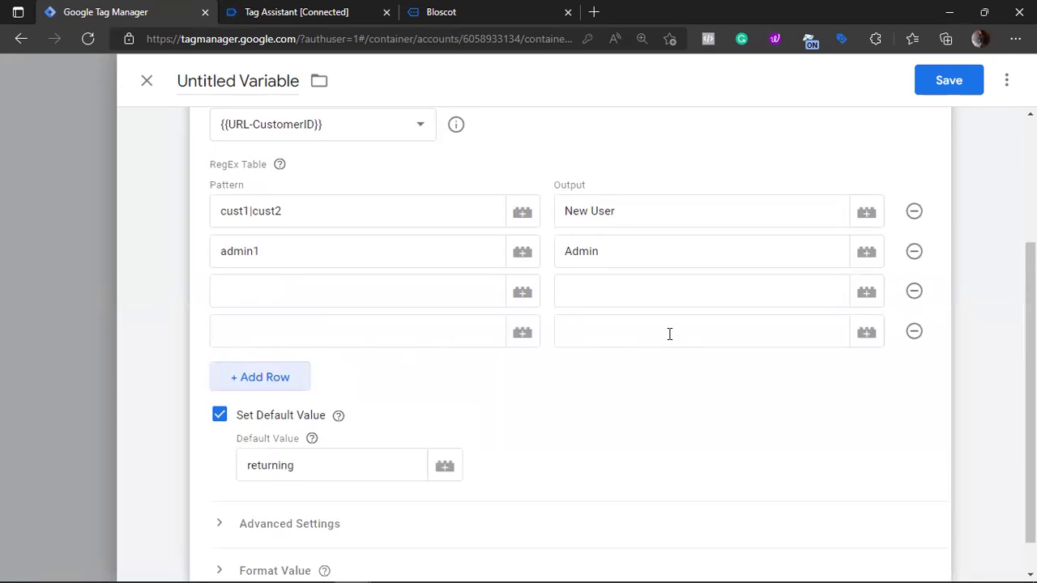
pyautogui.scroll(3, 599, 401)
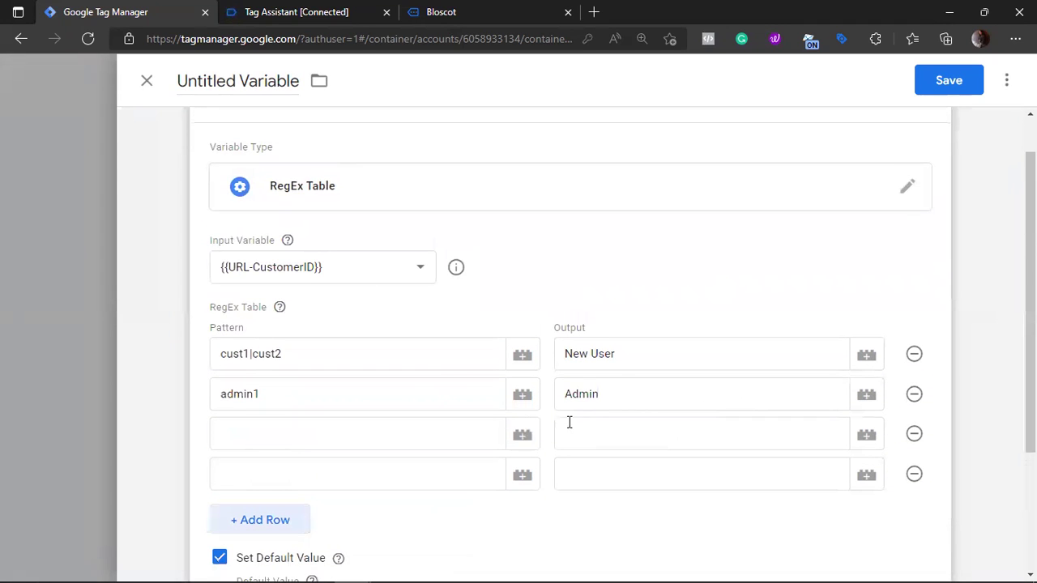
pyautogui.click(149, 85)
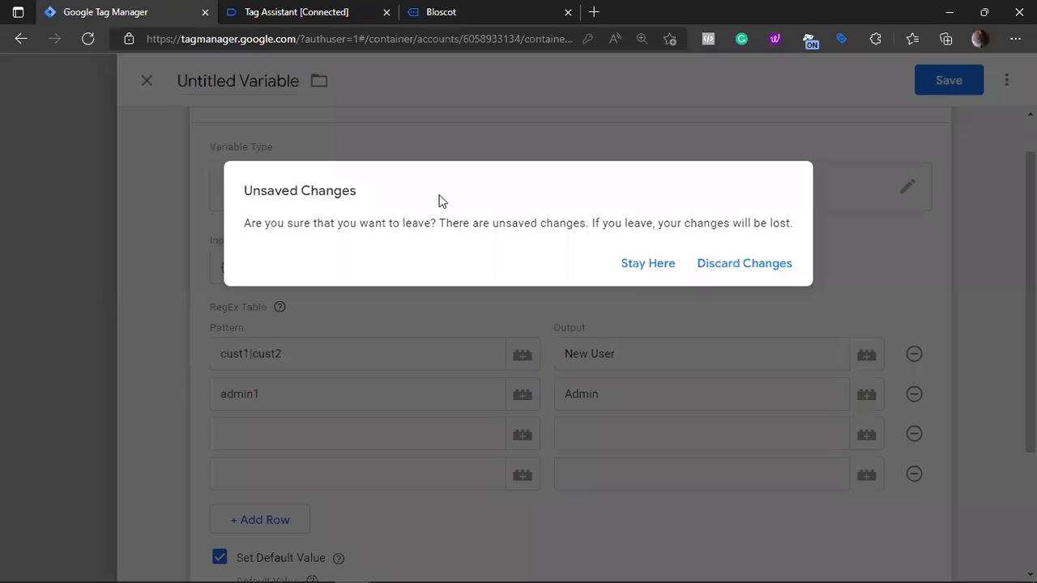
pyautogui.click(731, 271)
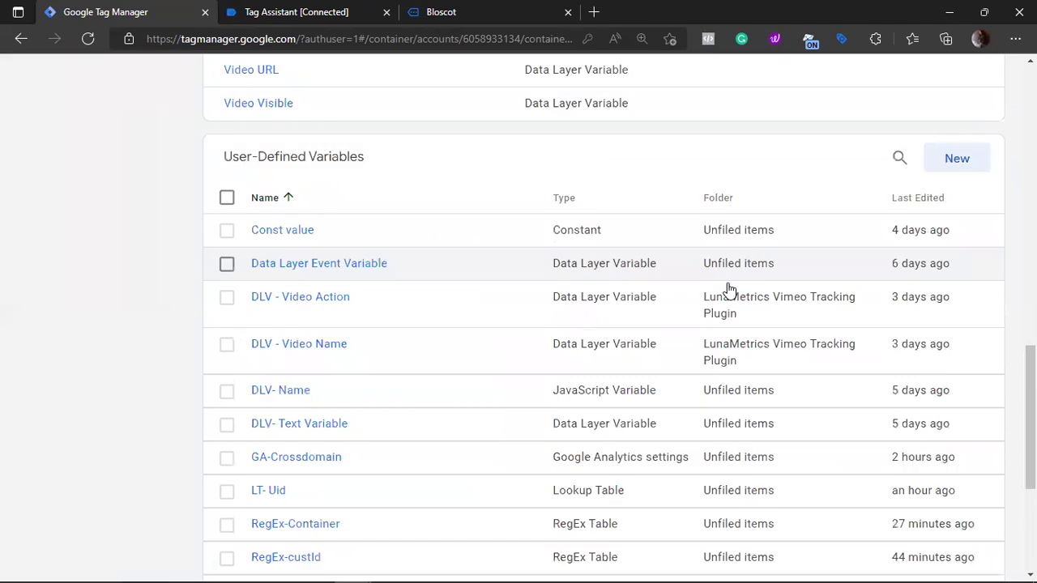
# Open the existing RegEx-custId variable, review its input variable, pattern row and default value, and close it
pyautogui.scroll(-4, 729, 289)
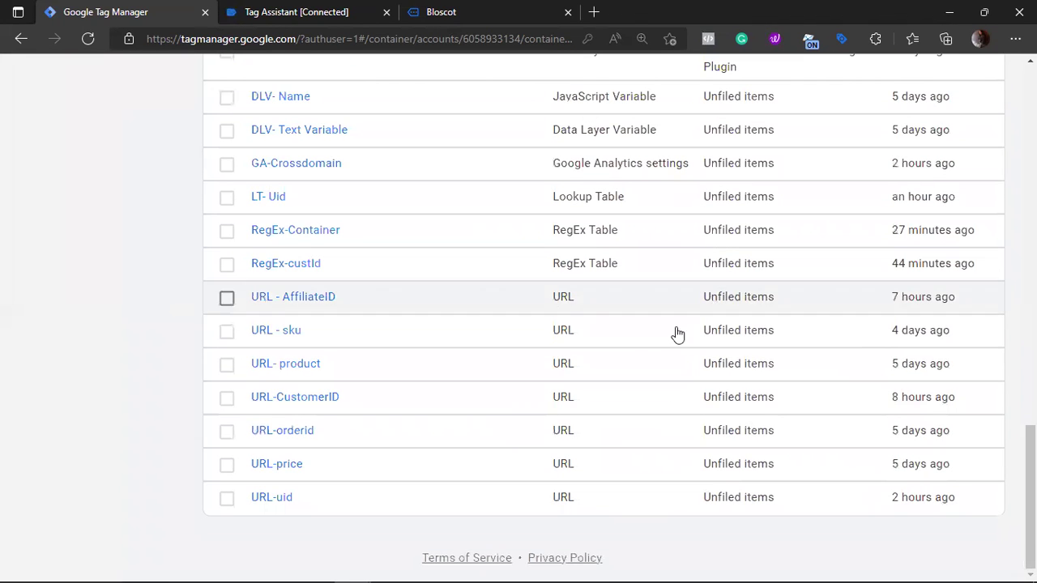
pyautogui.click(293, 266)
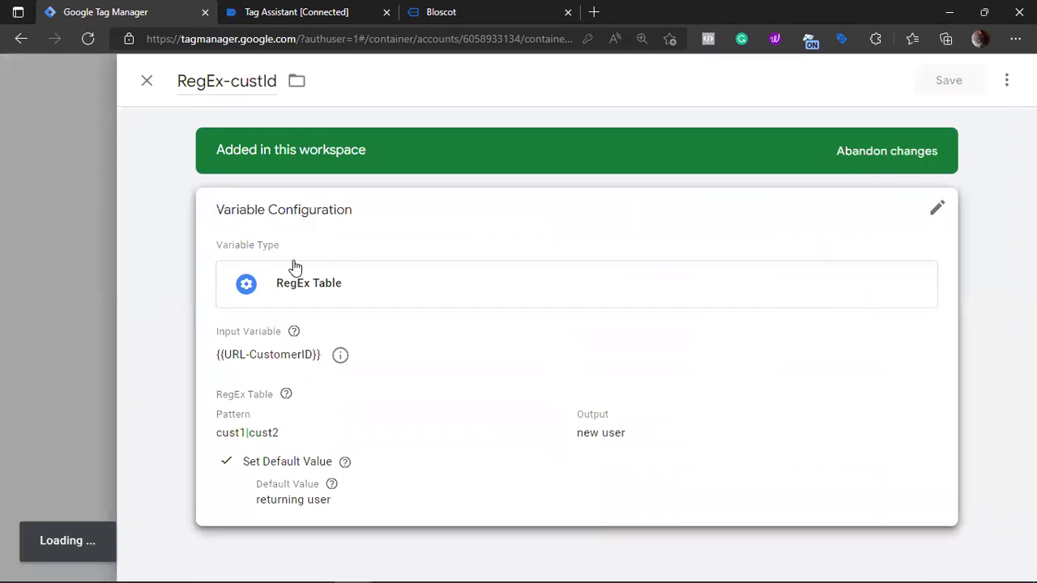
pyautogui.click(411, 232)
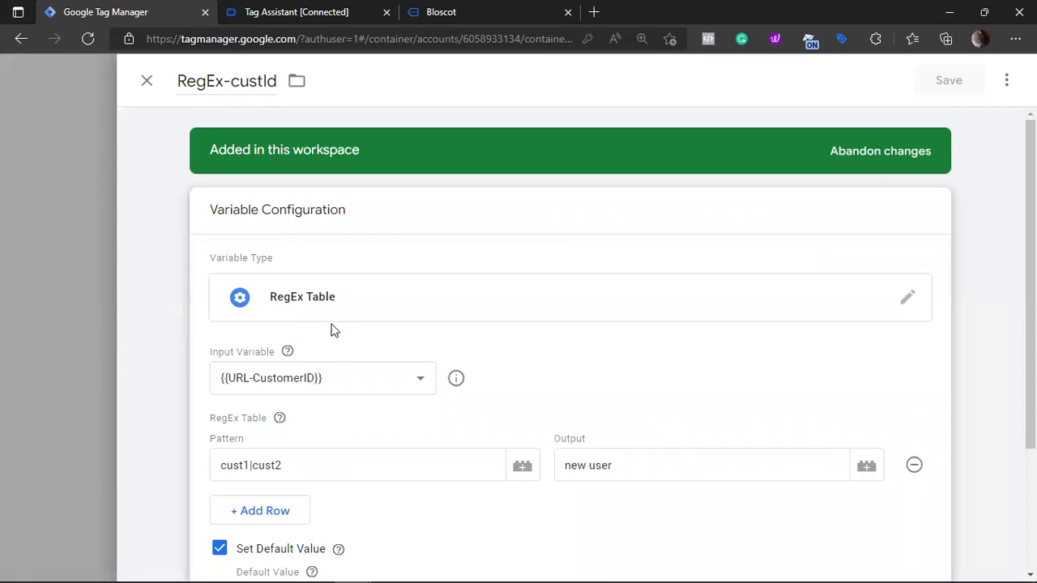
pyautogui.scroll(-1, 343, 329)
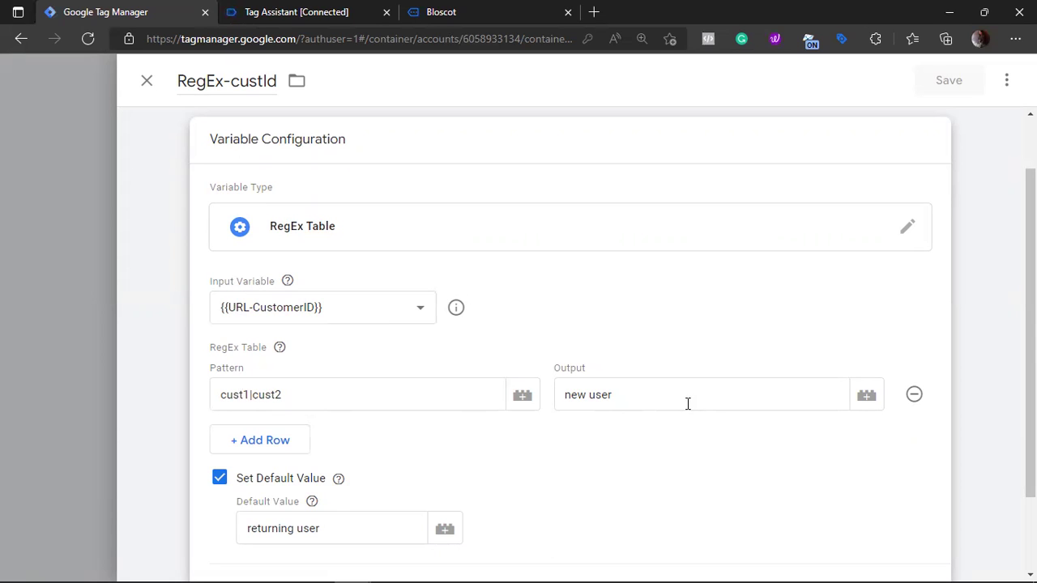
pyautogui.scroll(-2, 297, 475)
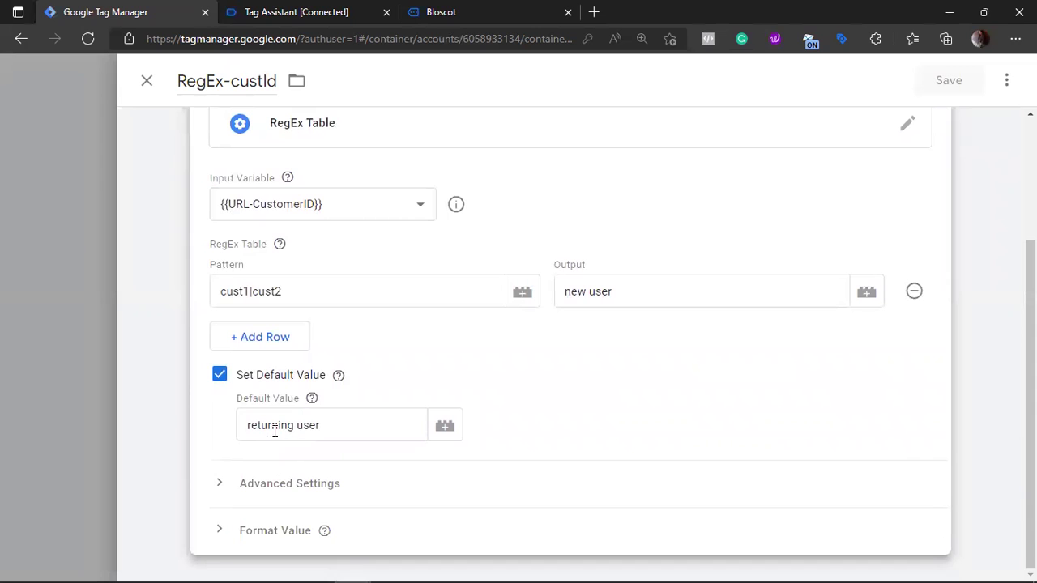
pyautogui.scroll(3, 325, 432)
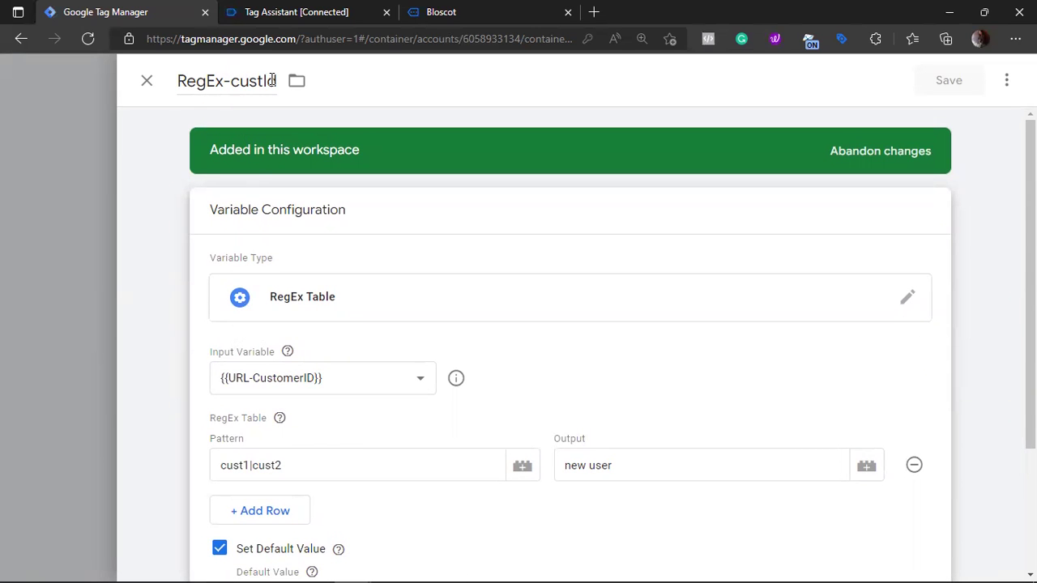
pyautogui.click(150, 83)
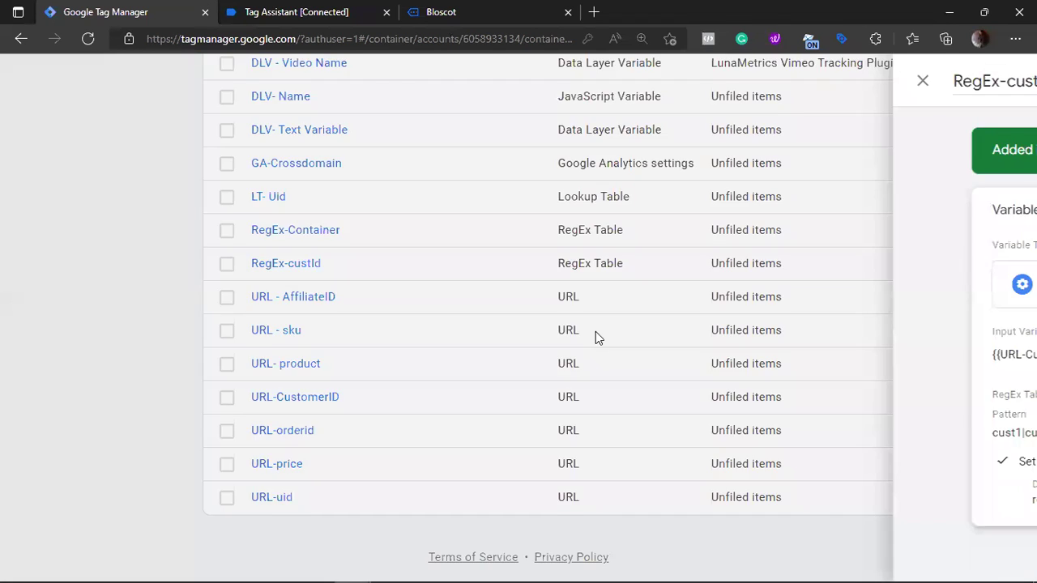
# Start preview mode for the workspace and continue into the connected Tag Assistant session for the Bloscot site
pyautogui.scroll(15, 803, 315)
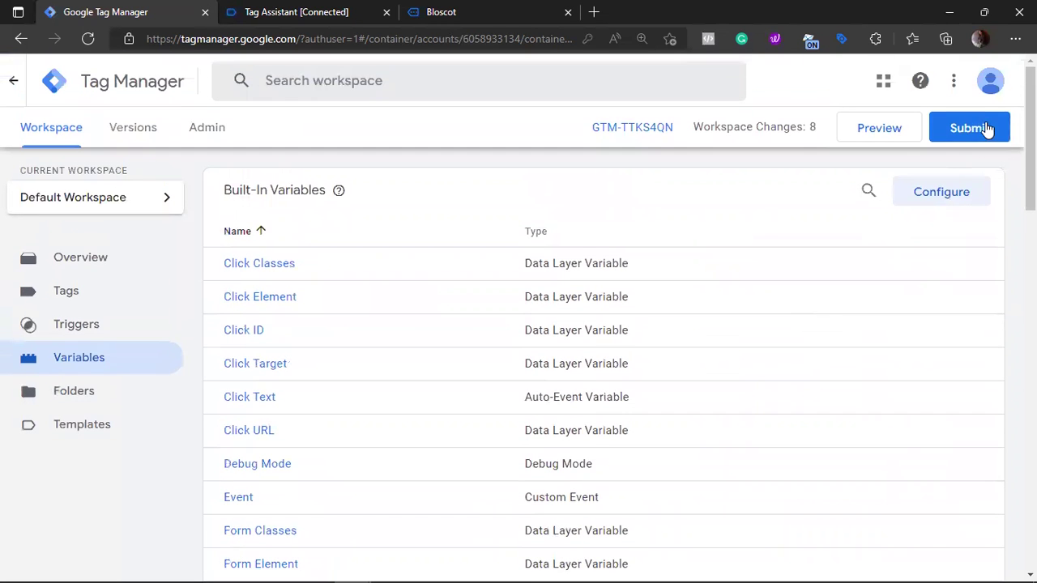
pyautogui.click(892, 131)
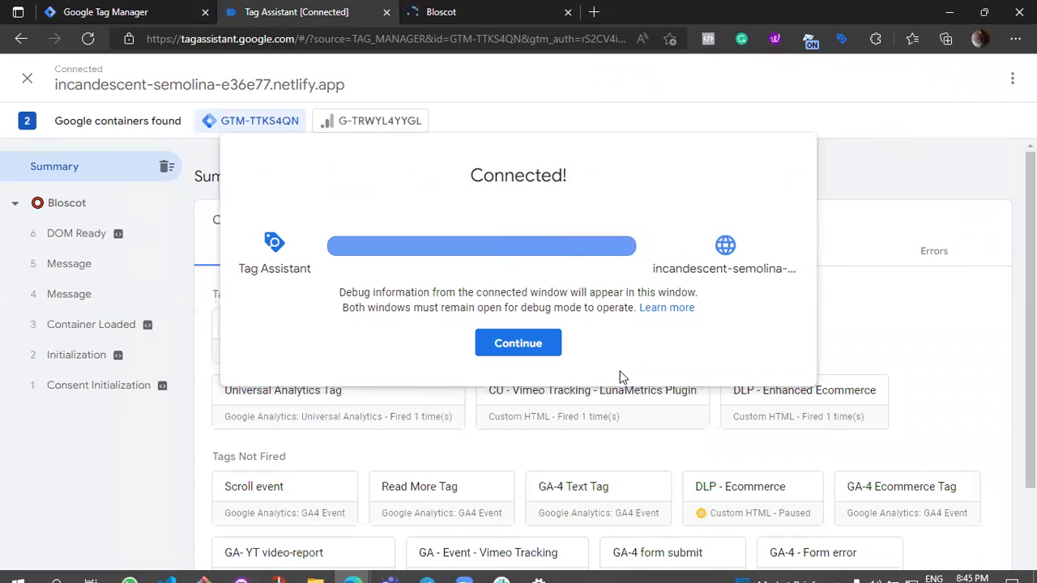
pyautogui.click(540, 347)
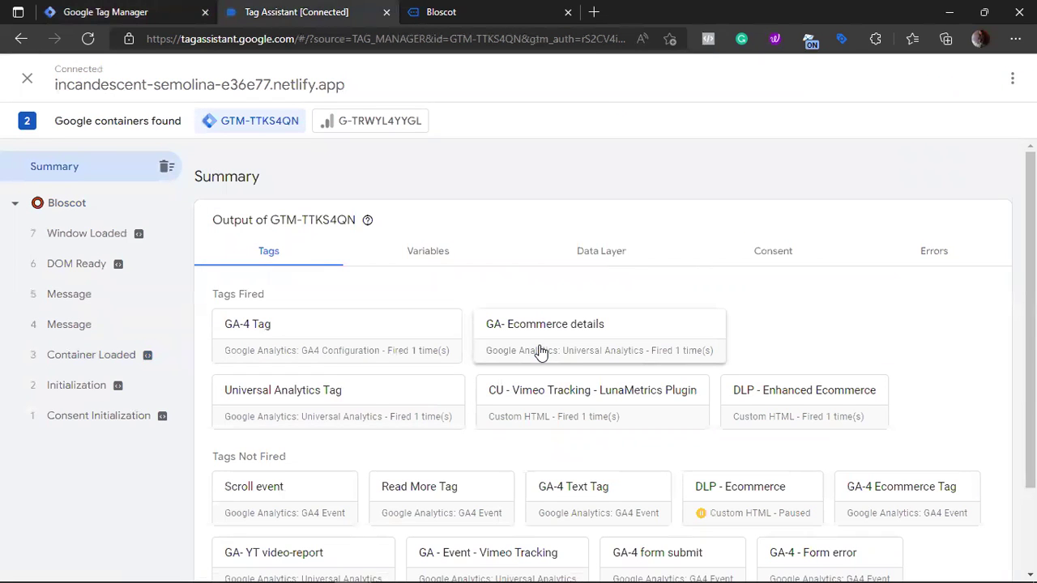
pyautogui.click(486, 12)
pyautogui.click(306, 12)
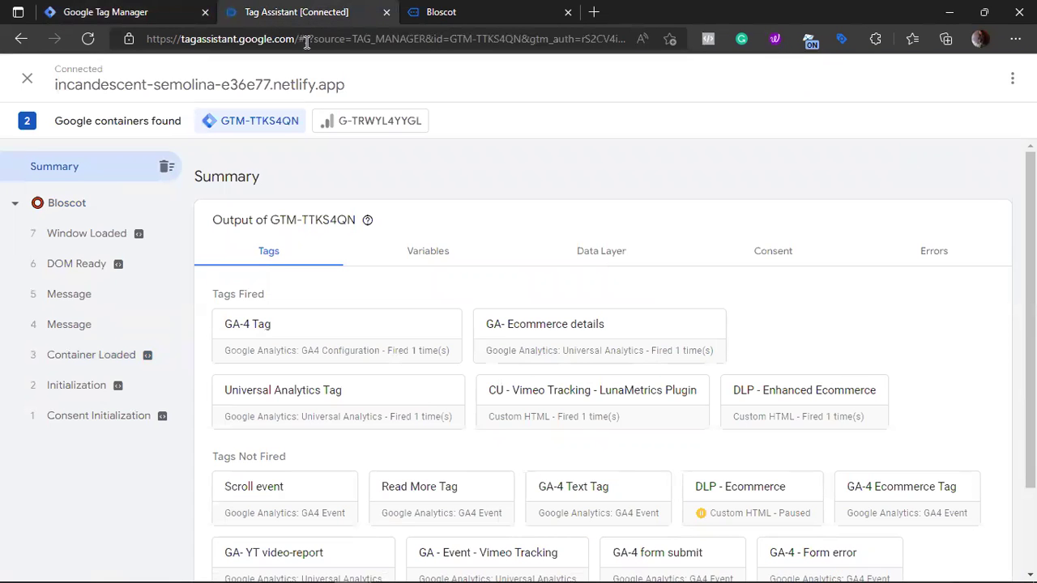
# Inspect the variable values of the Container Loaded event and examine the value of RegEx-custId
pyautogui.click(107, 355)
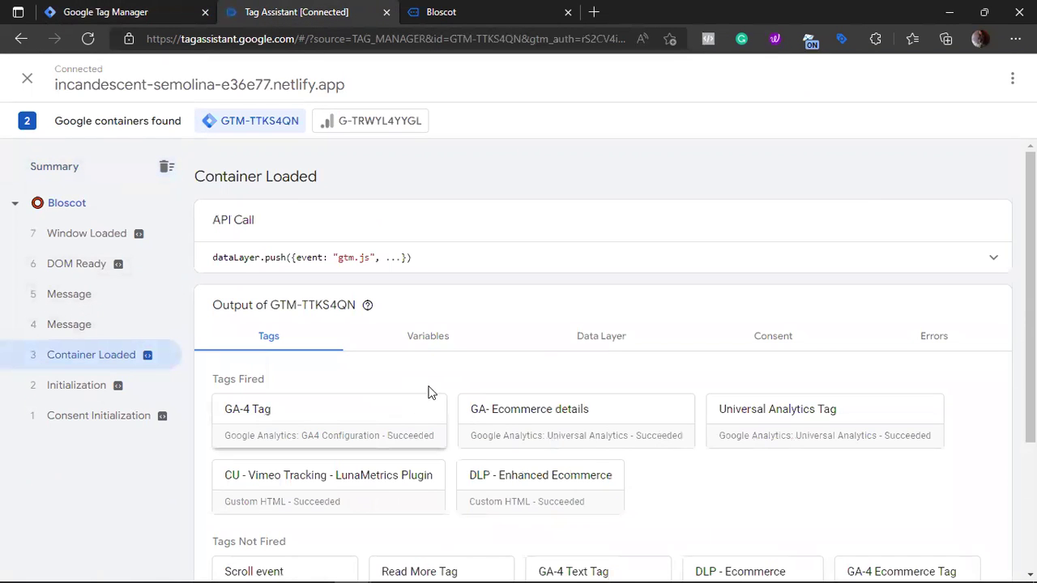
pyautogui.click(421, 336)
pyautogui.scroll(-7, 421, 336)
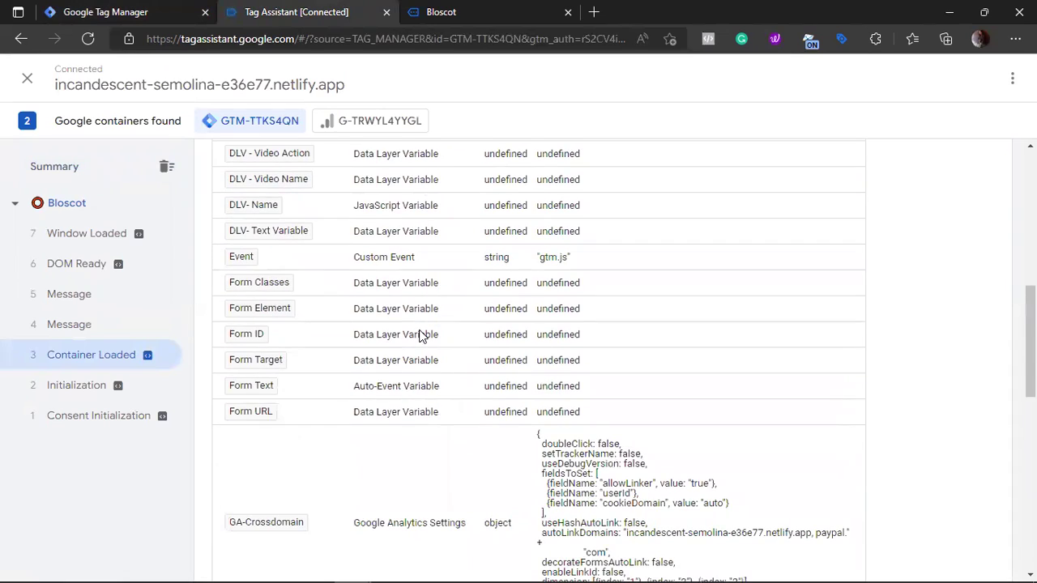
pyautogui.scroll(-5, 421, 336)
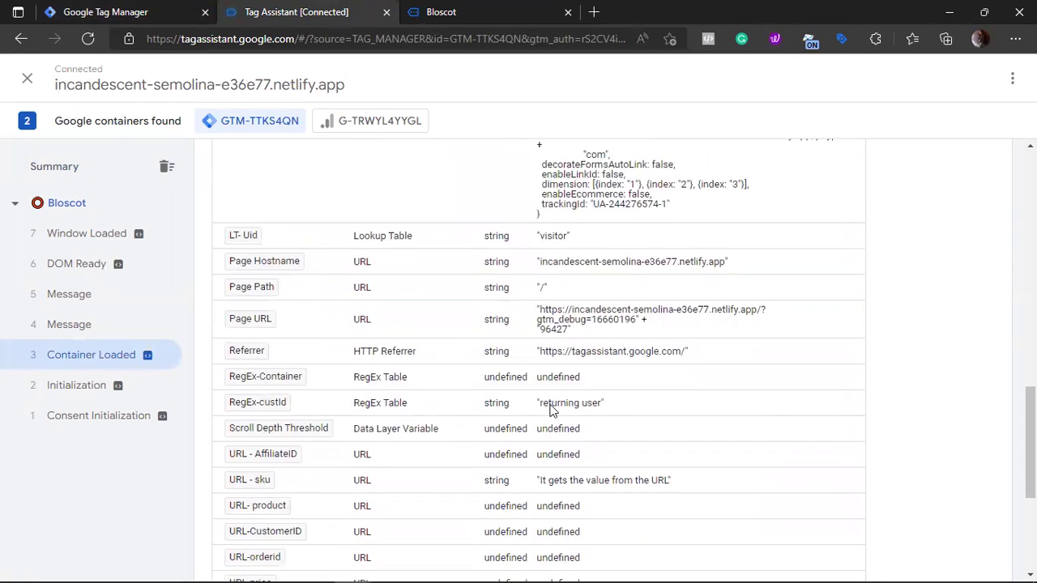
pyautogui.moveTo(539, 402); pyautogui.dragTo(599, 403)
# Switch to Google Tag Manager and open the RegEx-custId variable to review its pattern and default value
pyautogui.click(162, 8)
pyautogui.scroll(-10, 516, 394)
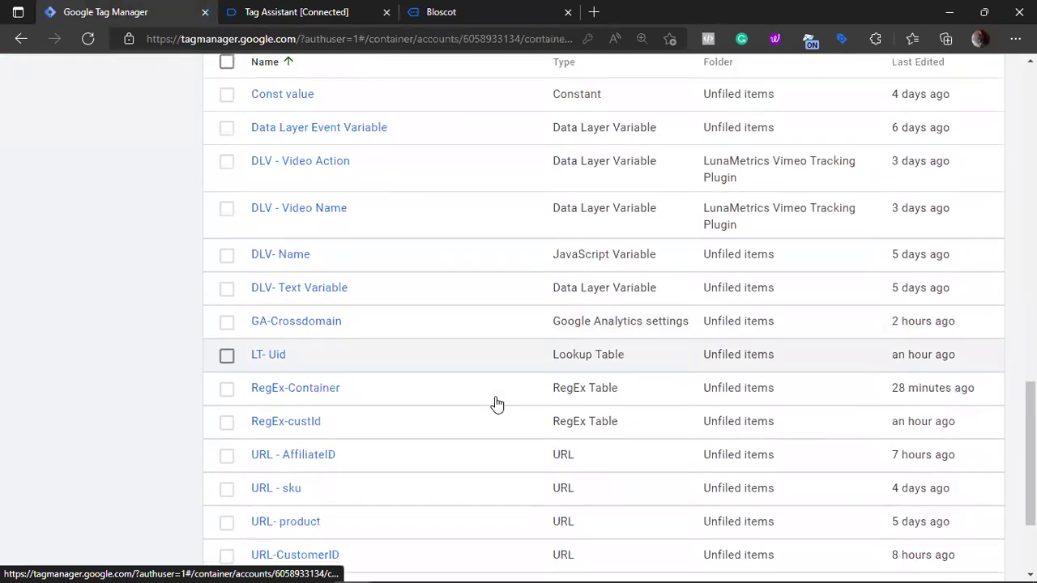
pyautogui.scroll(-2, 496, 402)
pyautogui.click(312, 263)
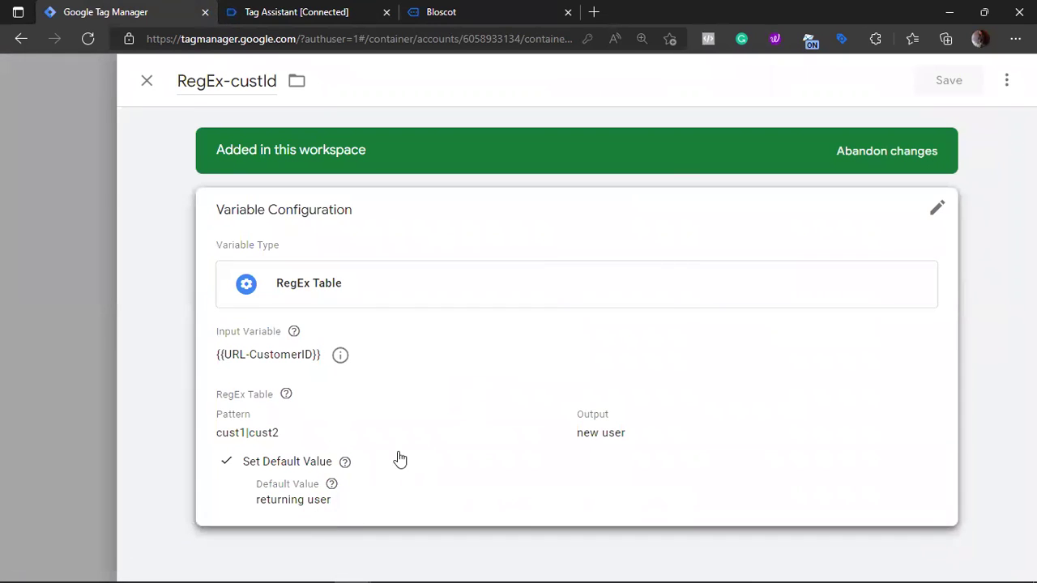
# Reload the Bloscot page with &custid=cust1 appended to its URL, and open the new Container Loaded event in Tag Assistant
pyautogui.click(439, 11)
pyautogui.click(556, 39)
pyautogui.click(554, 42)
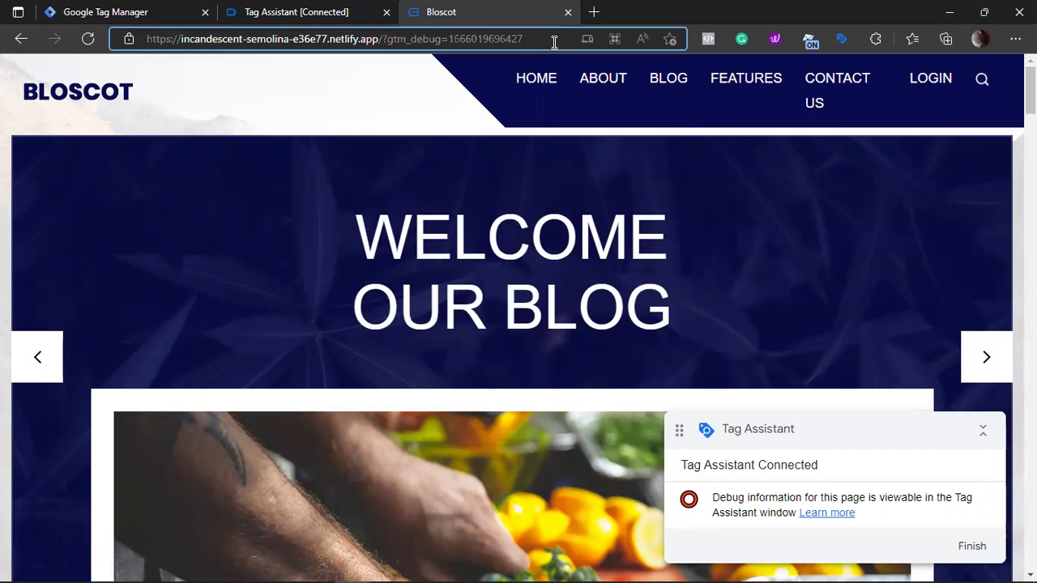
pyautogui.write('&cut')
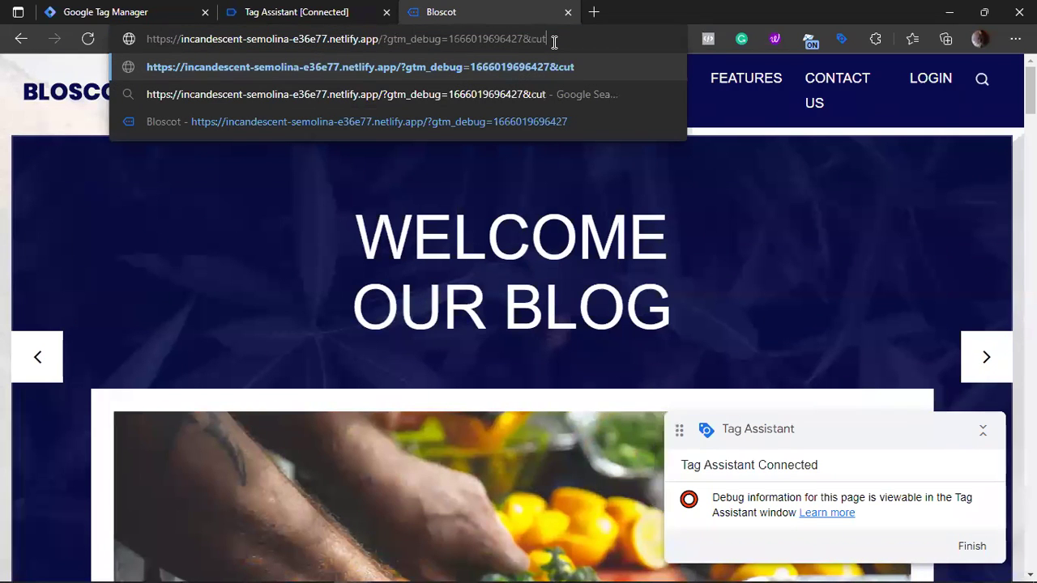
pyautogui.press('BackSpace')
pyautogui.write('stid=')
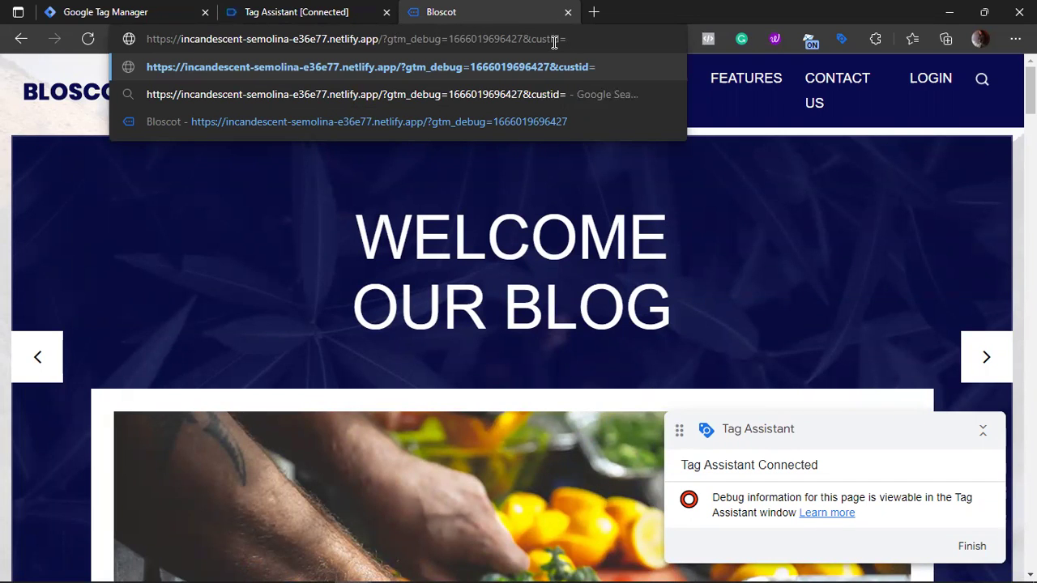
pyautogui.write('cust1')
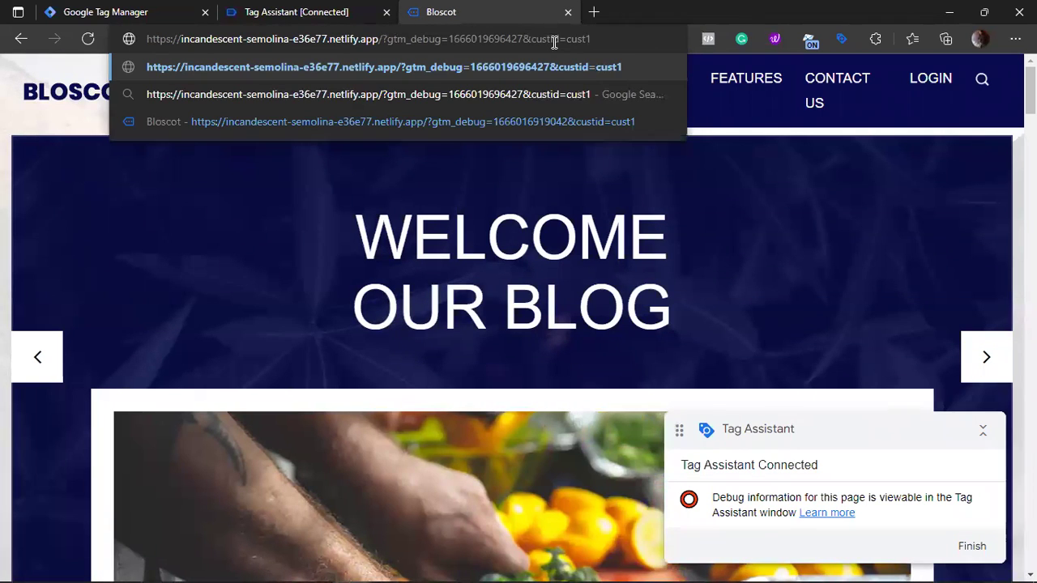
pyautogui.press('Return')
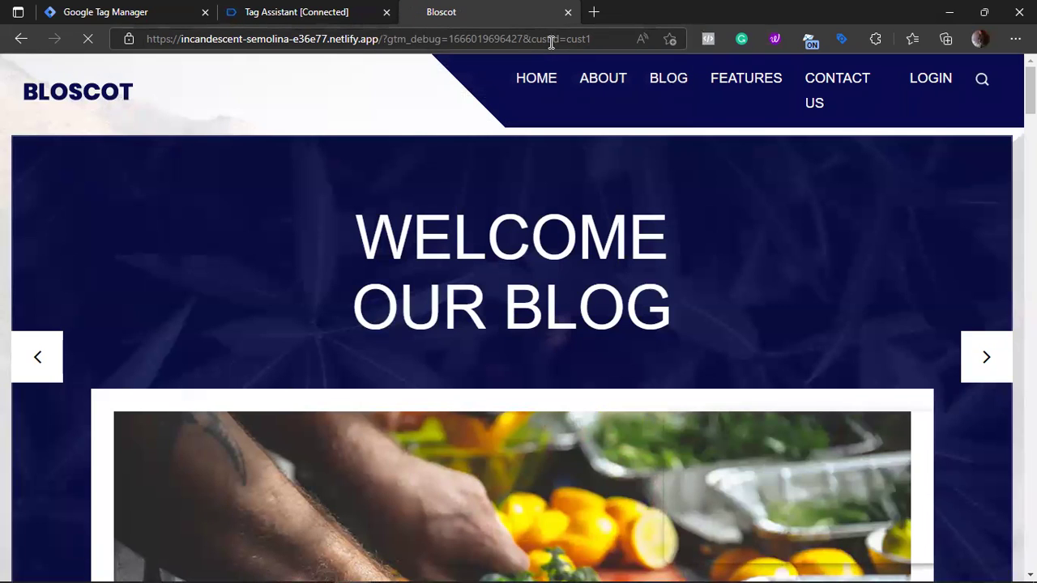
pyautogui.click(369, 8)
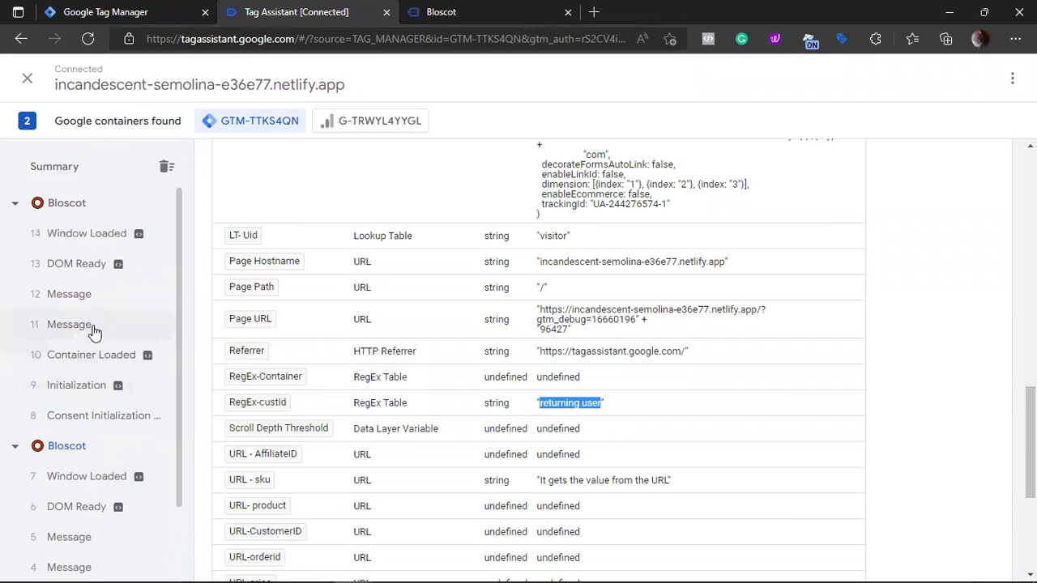
pyautogui.click(93, 355)
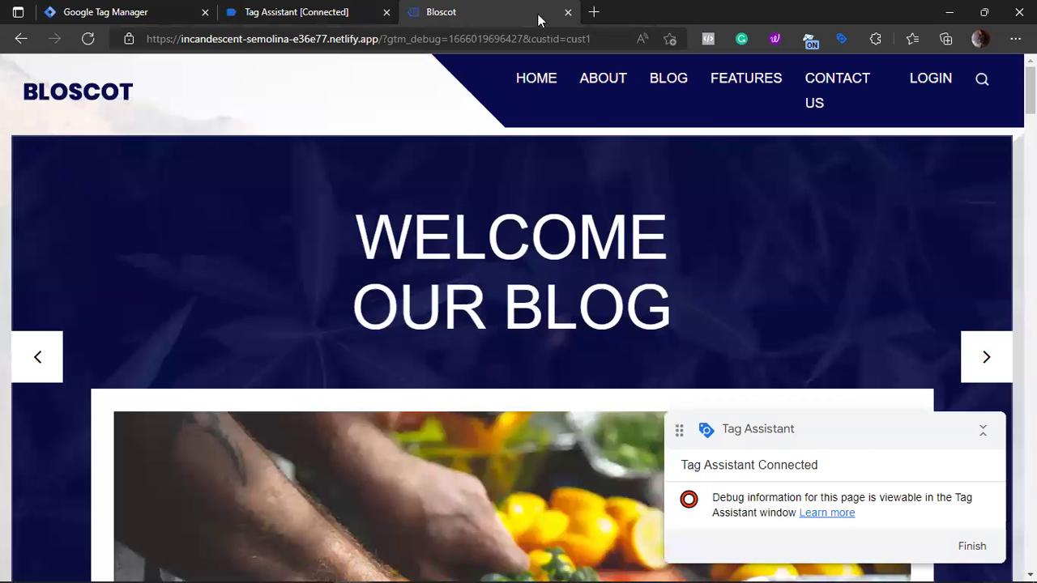
# Reload the Bloscot page with the custid URL parameter set to cust2
pyautogui.click(531, 11)
pyautogui.click(570, 39)
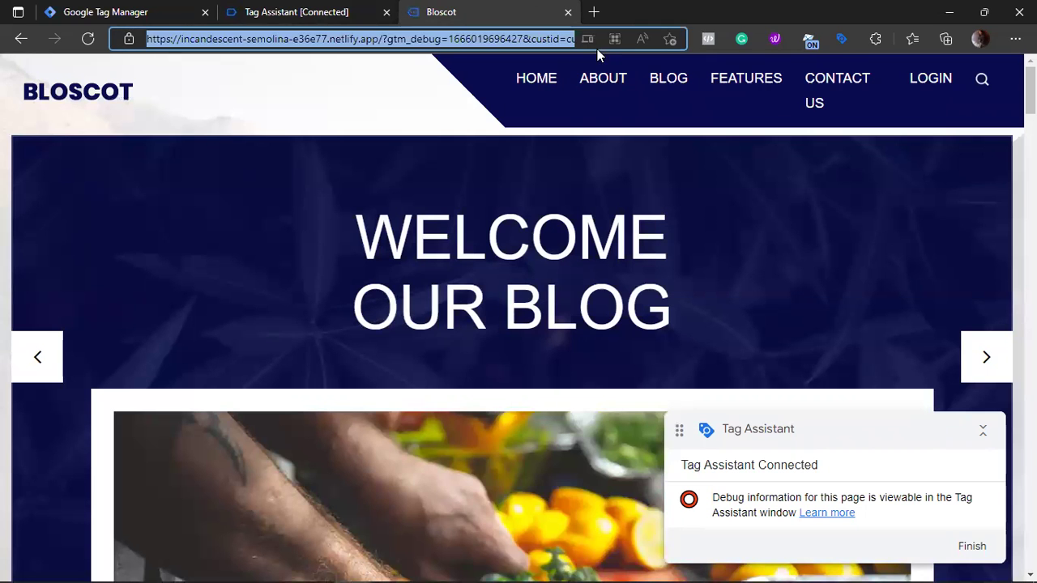
pyautogui.click(567, 41)
pyautogui.press('BackSpace')
pyautogui.write('2')
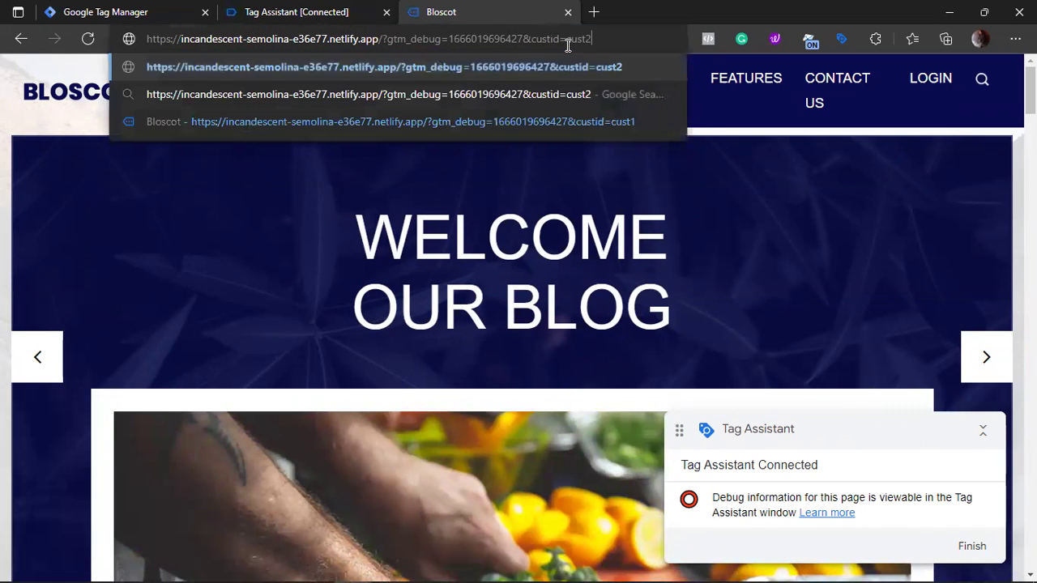
pyautogui.press('Return')
# Review the RegEx-custId configuration and check its value in Tag Assistant's Container Loaded event for cust2
pyautogui.click(102, 11)
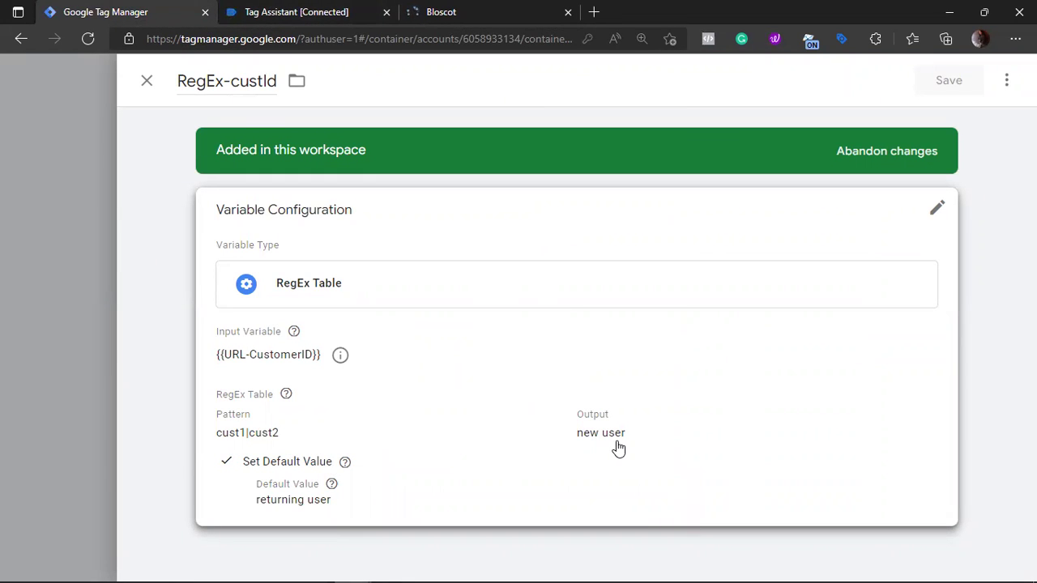
pyautogui.click(502, 10)
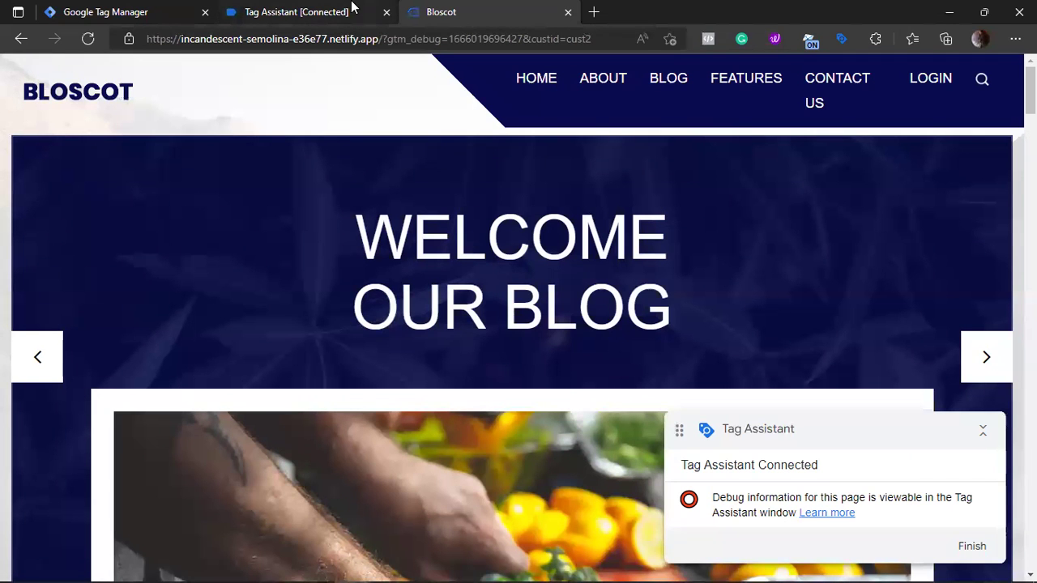
pyautogui.click(352, 6)
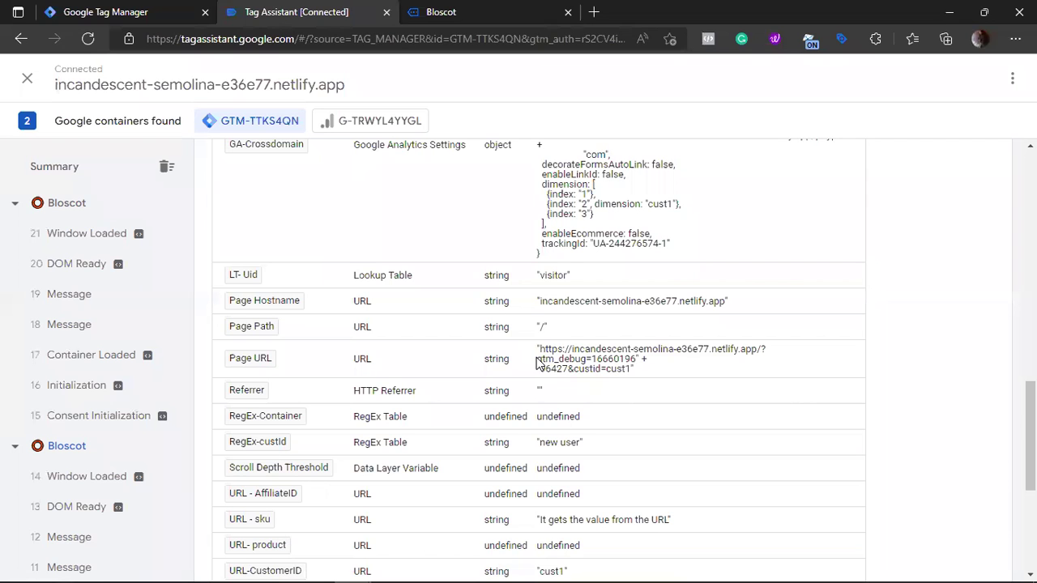
pyautogui.click(68, 358)
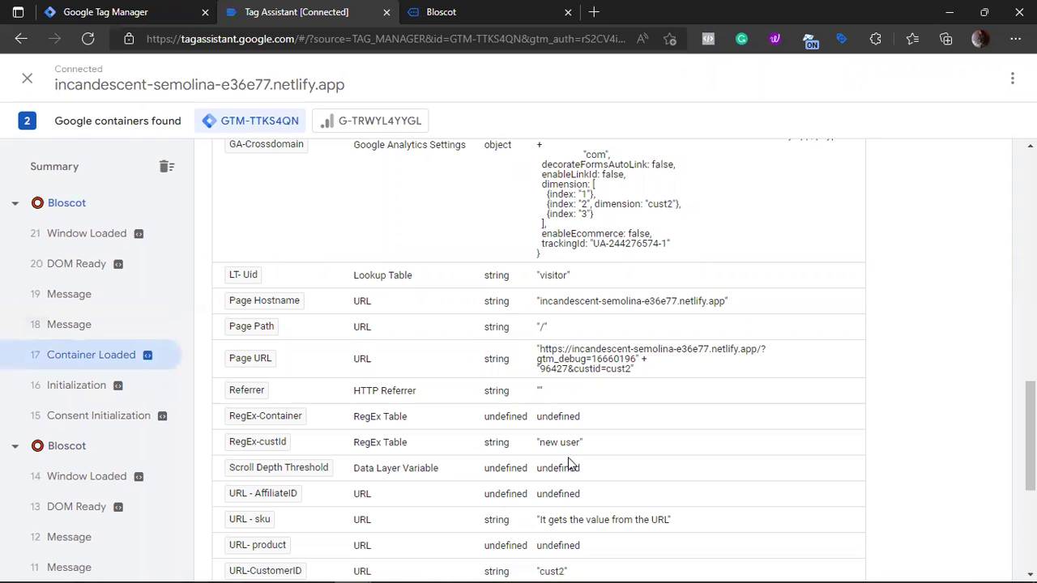
# Reload the Bloscot page with the custid URL parameter set to cust3
pyautogui.click(481, 9)
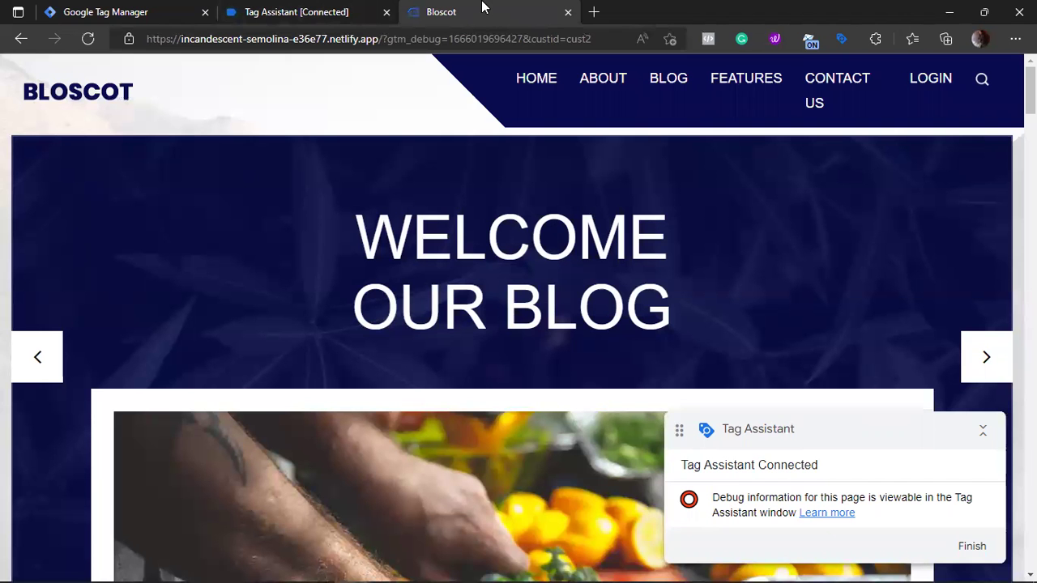
pyautogui.click(573, 39)
pyautogui.click(563, 41)
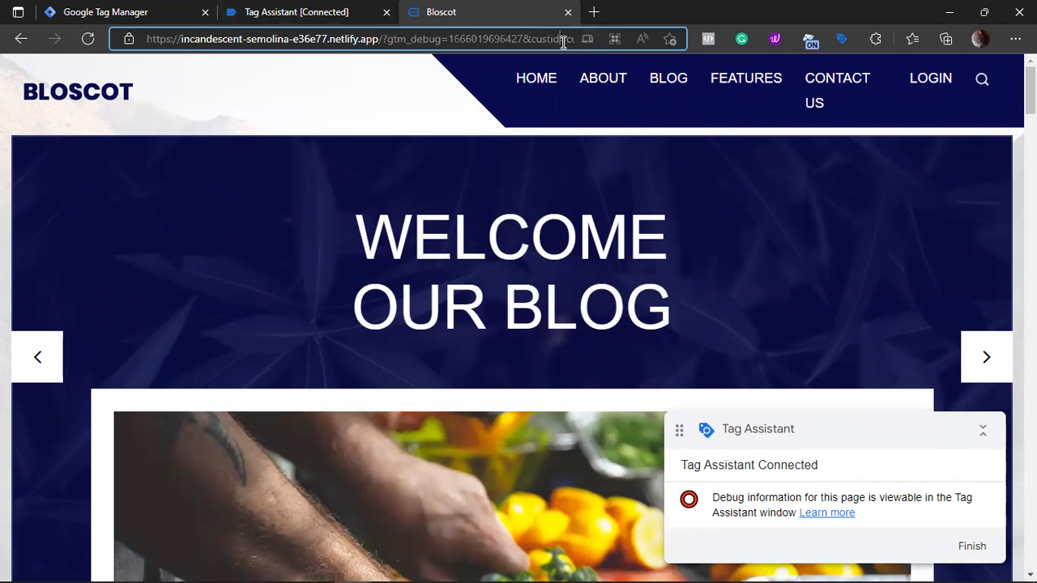
pyautogui.press('End')
pyautogui.press('BackSpace')
pyautogui.write('3')
pyautogui.press('Return')
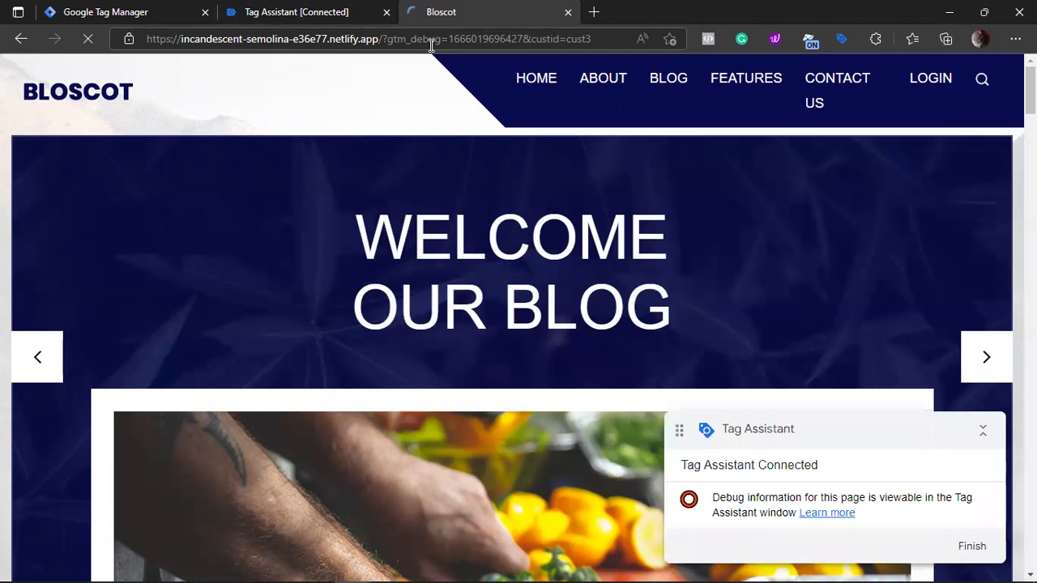
# Check RegEx-custId in the Container Loaded event for cust3 and compare it with the variable's pattern and default value in Google Tag Manager
pyautogui.click(322, 15)
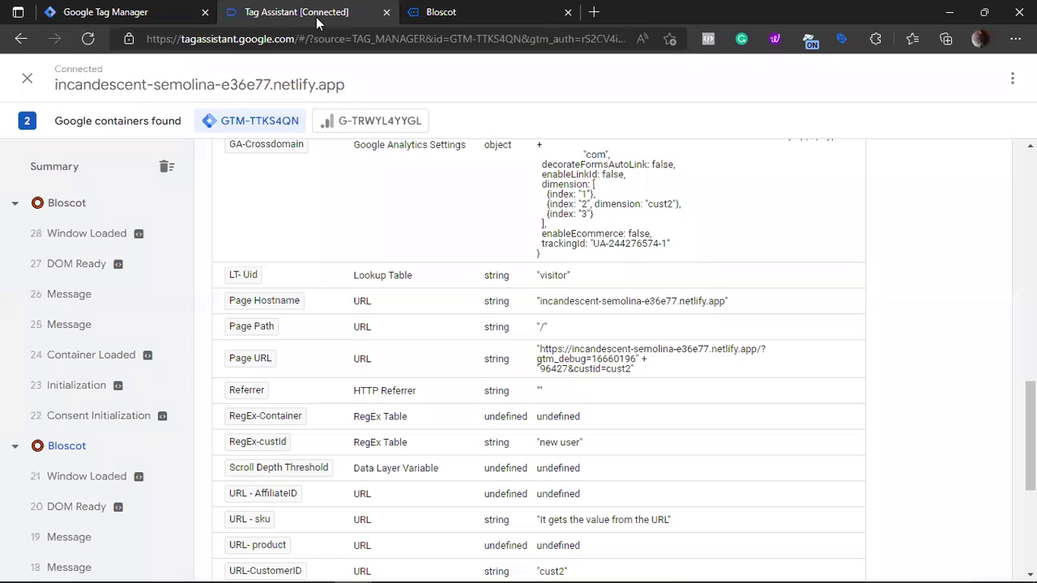
pyautogui.click(130, 353)
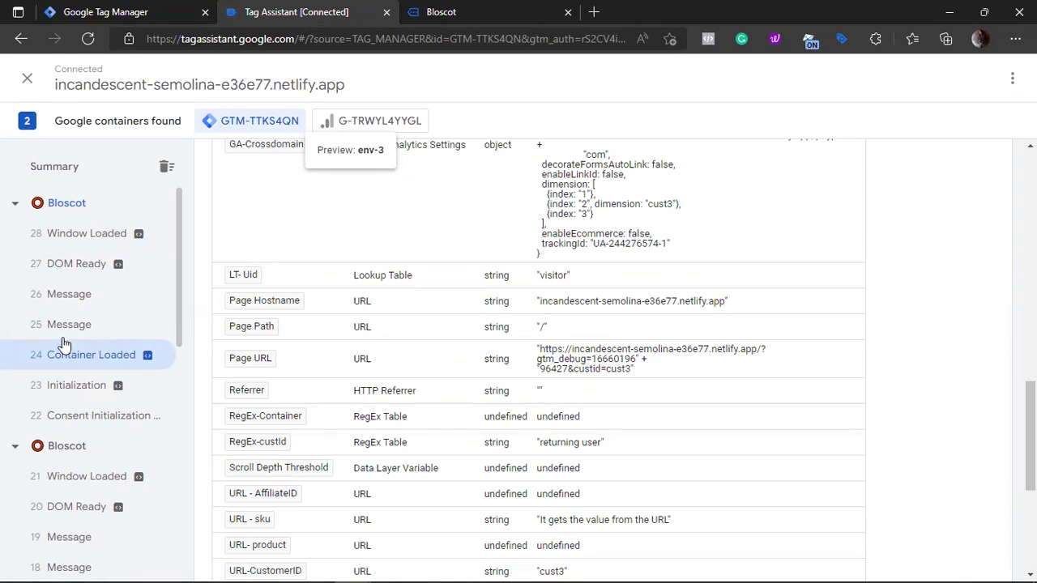
pyautogui.click(71, 12)
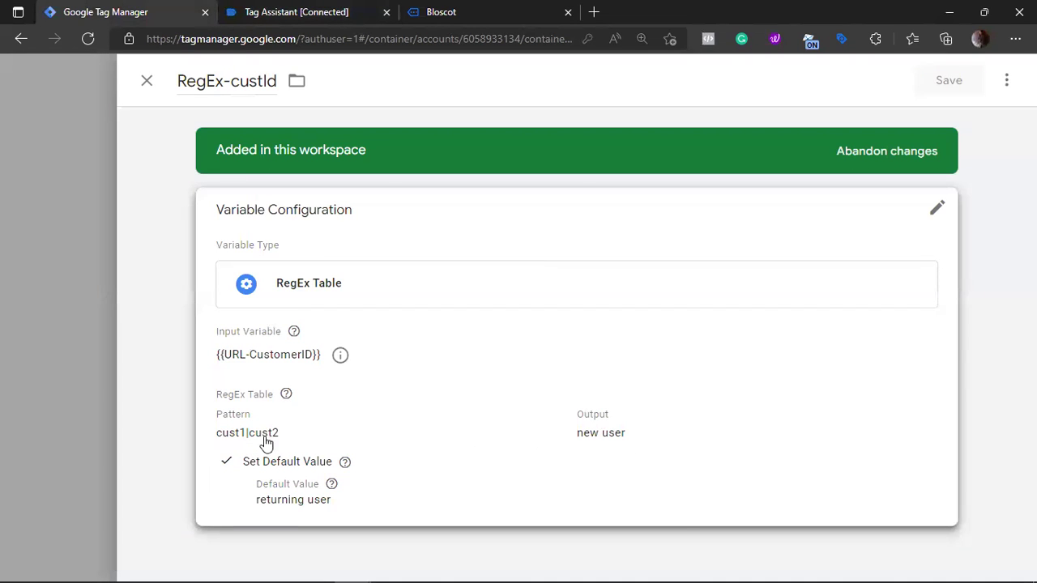
pyautogui.click(358, 8)
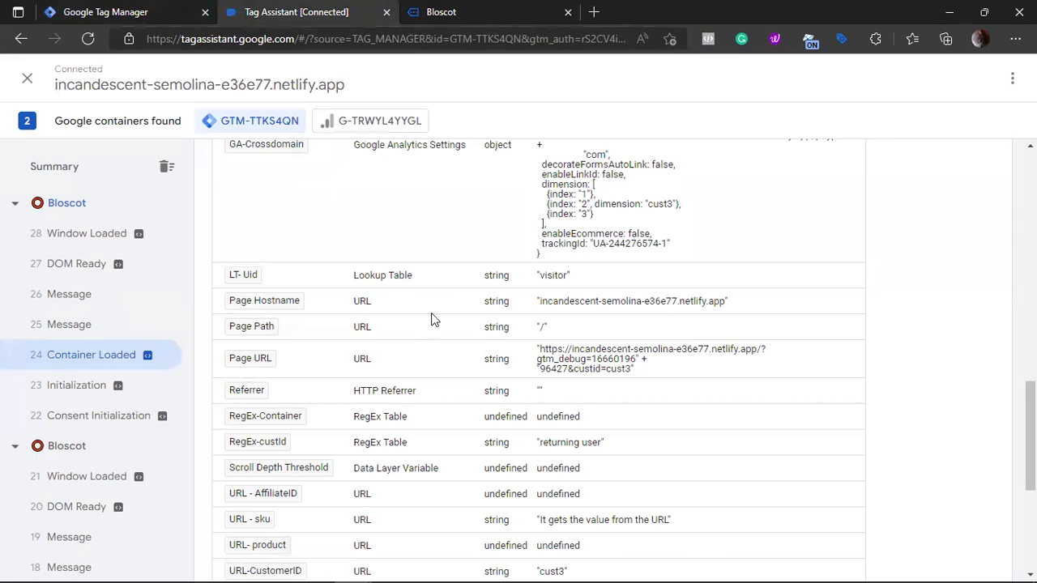
# Reload the Bloscot page with the custid URL parameter set to cust1new
pyautogui.click(497, 9)
pyautogui.click(594, 39)
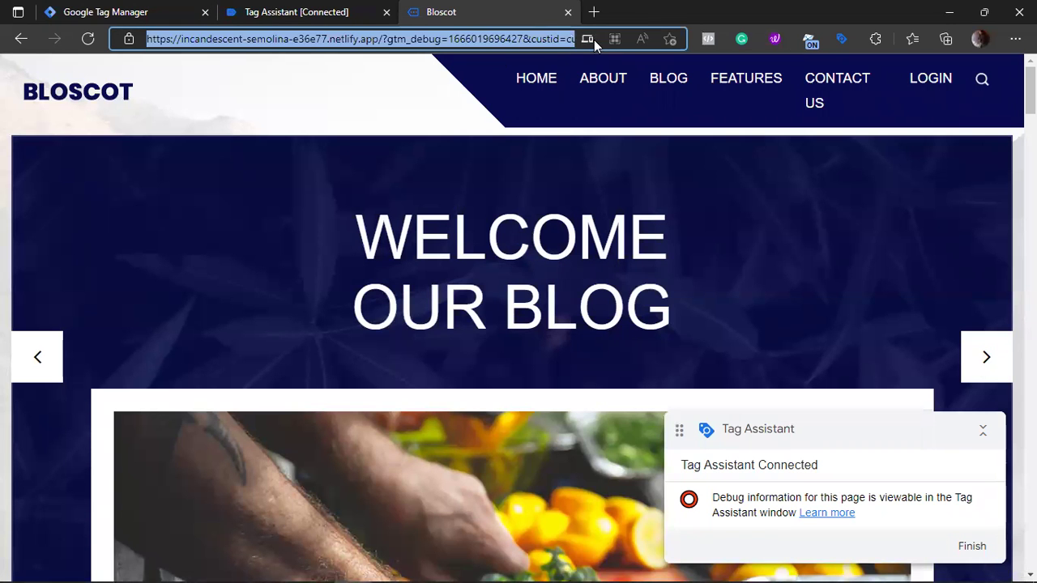
pyautogui.click(559, 40)
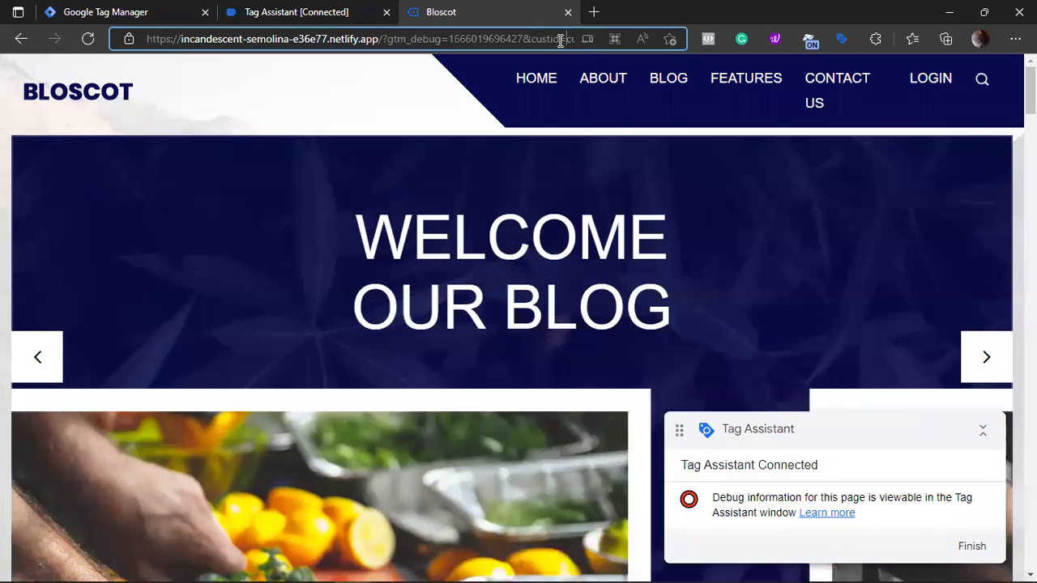
pyautogui.press('End')
pyautogui.press('BackSpace')
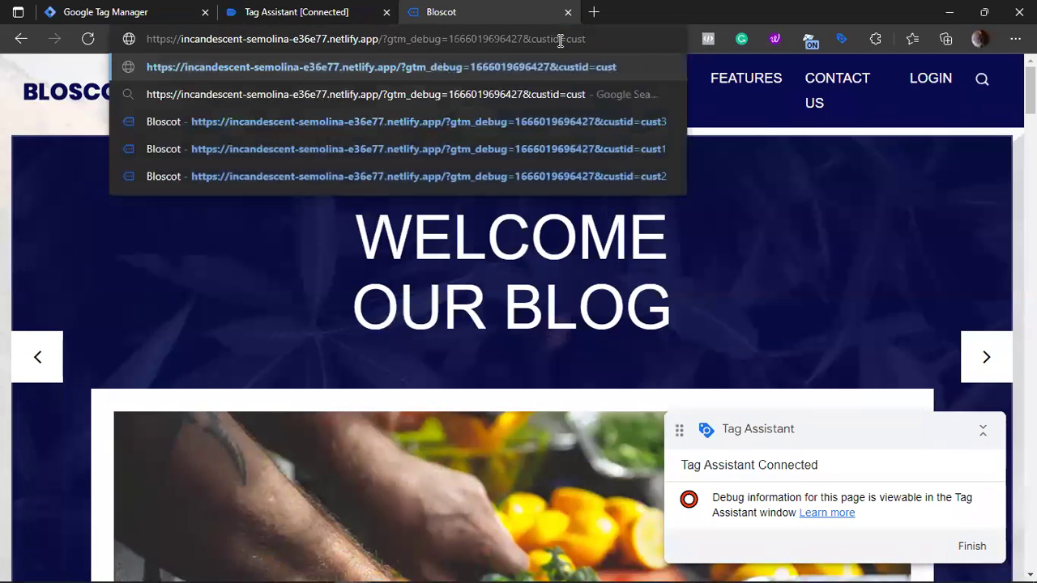
pyautogui.write('1')
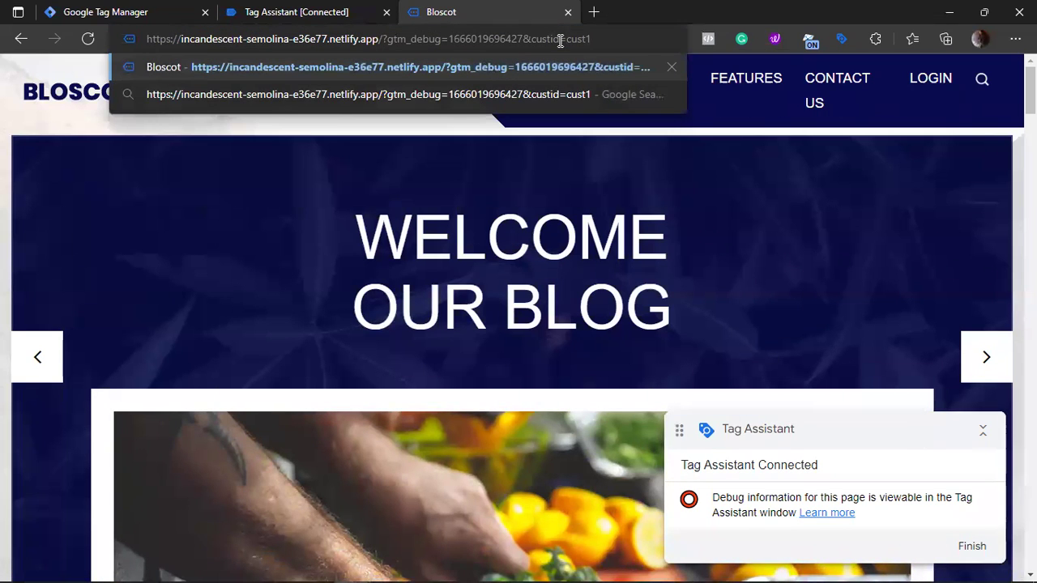
pyautogui.write('ew')
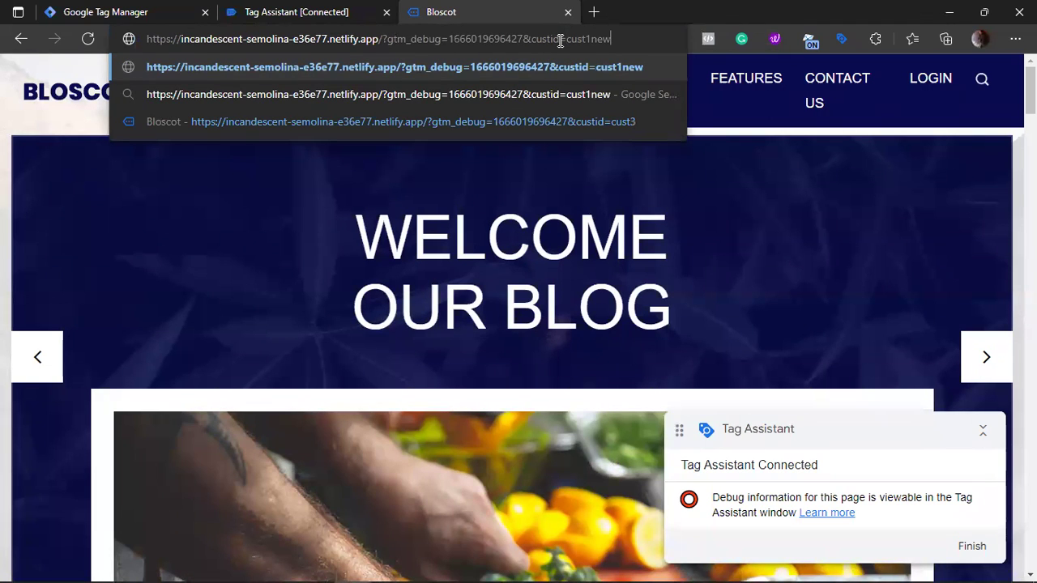
pyautogui.press('Return')
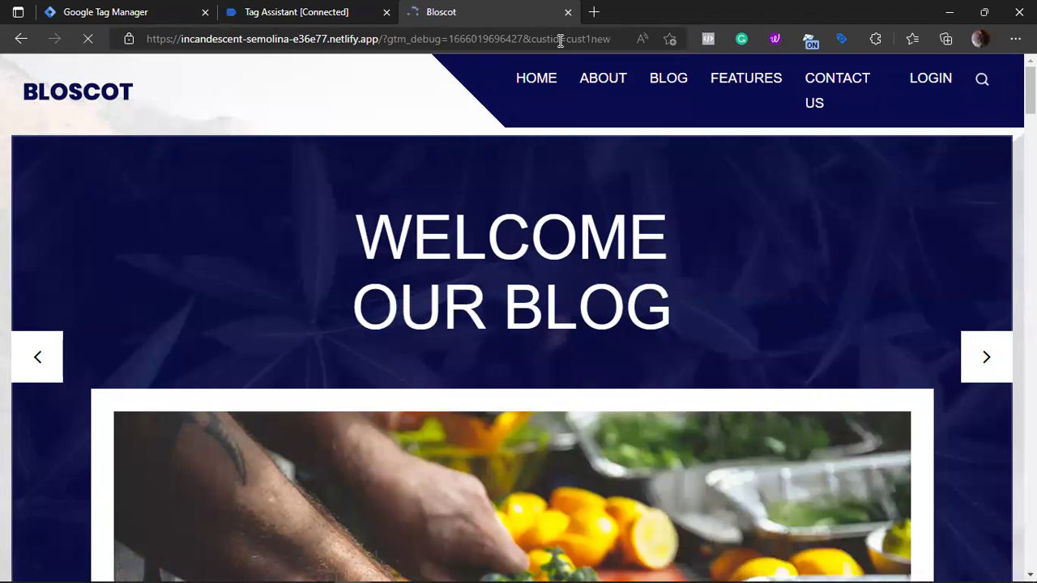
# Open the Container Loaded event for cust1new in Tag Assistant and examine the RegEx-custId value
pyautogui.click(370, 12)
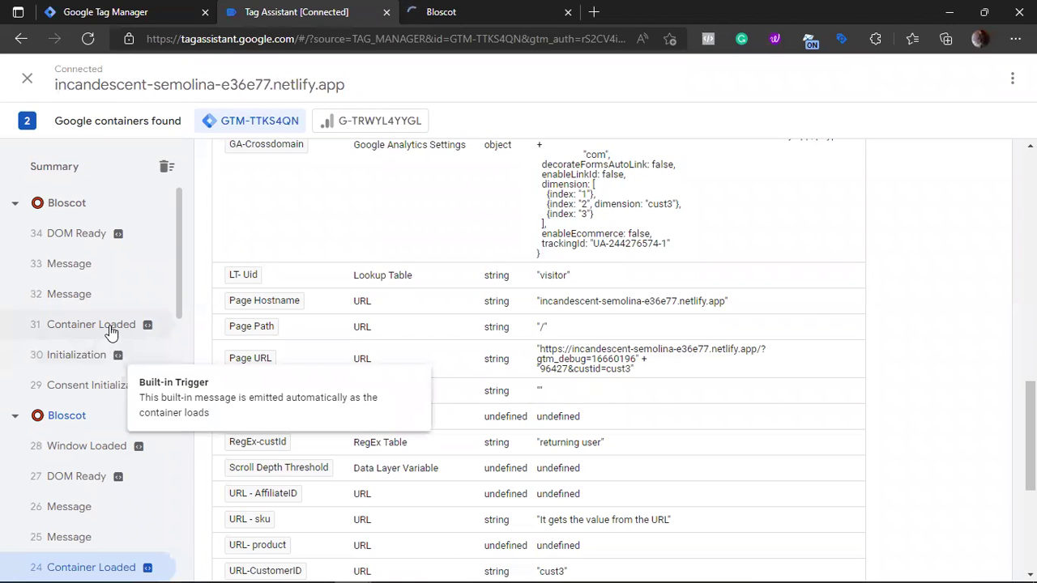
pyautogui.click(111, 332)
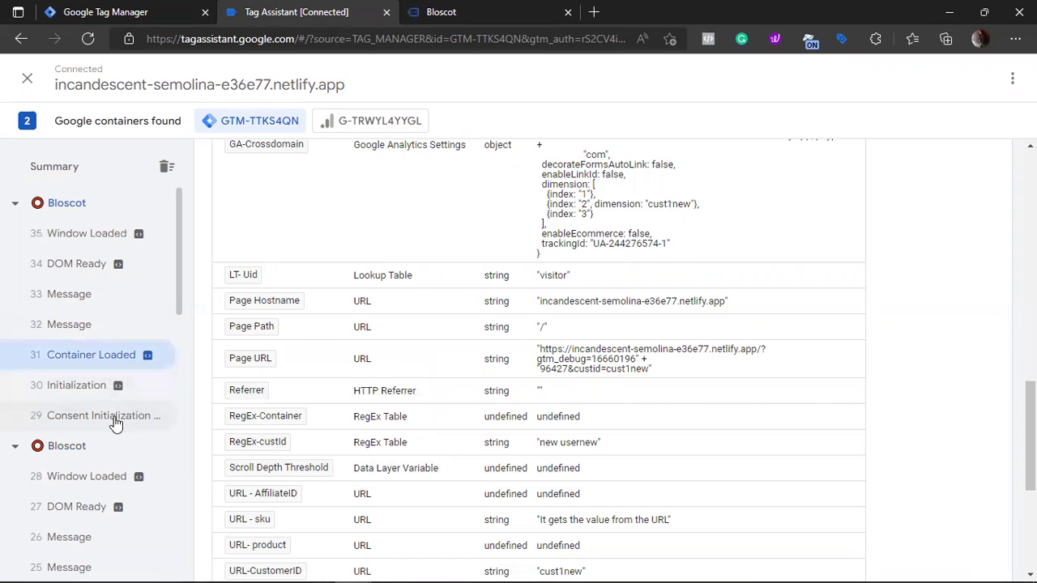
pyautogui.scroll(-3, 474, 394)
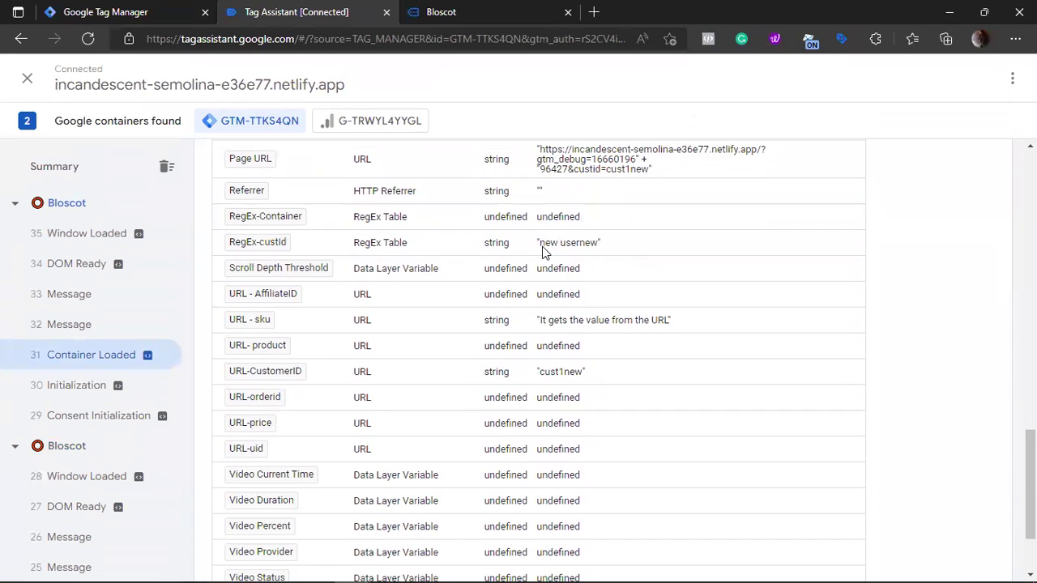
pyautogui.moveTo(535, 246); pyautogui.dragTo(556, 251)
# Compare the new suffix of the custid value in the Bloscot page's URL with the RegEx-custId output in Tag Assistant
pyautogui.click(511, 16)
pyautogui.moveTo(593, 42); pyautogui.dragTo(599, 42)
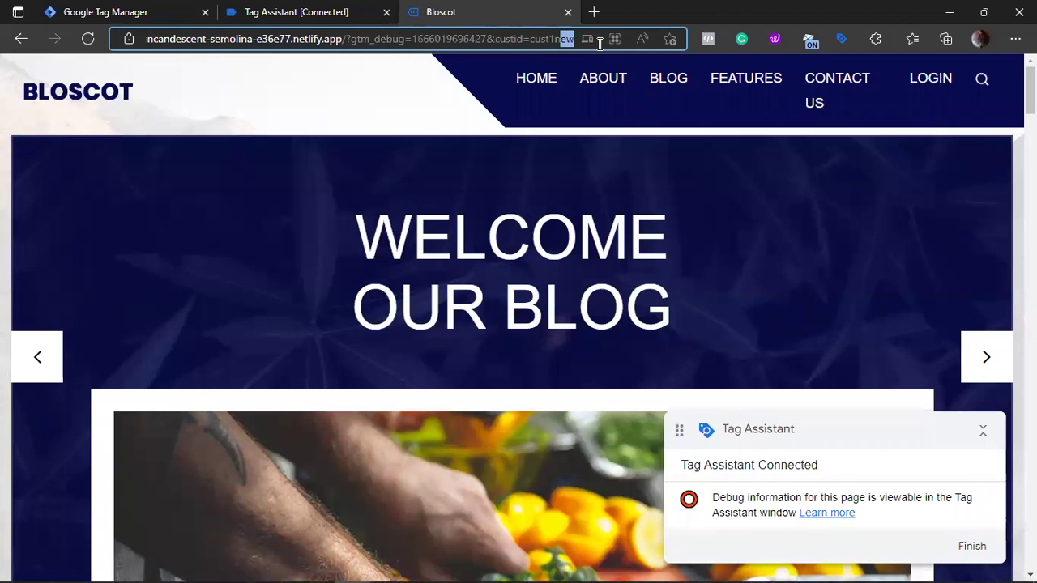
pyautogui.click(344, 8)
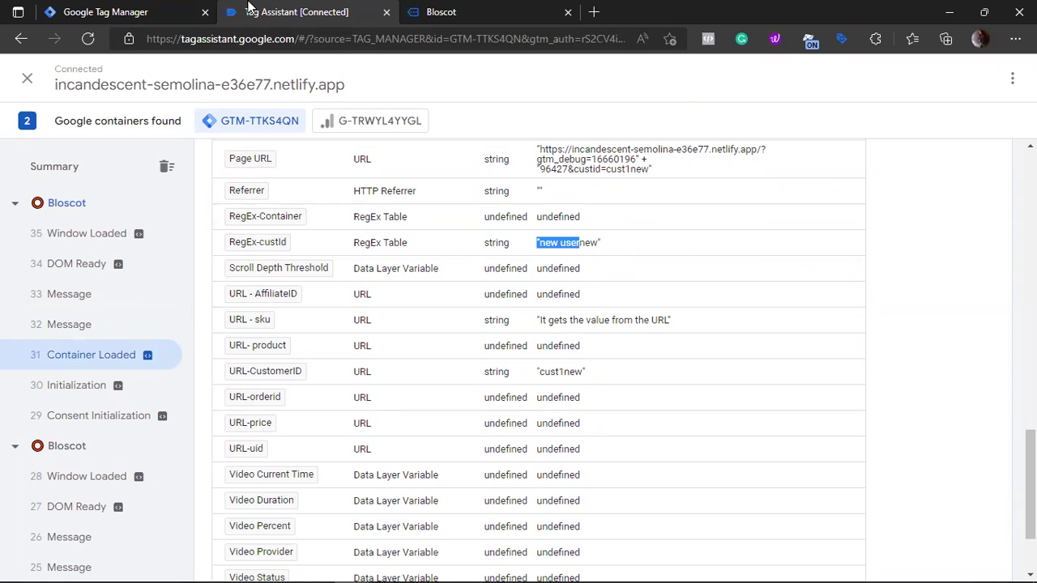
# Reload the Bloscot page with the custid URL parameter set to cust1start and check RegEx-custId in its Container Loaded event in Tag Assistant
pyautogui.click(519, 12)
pyautogui.click(548, 39)
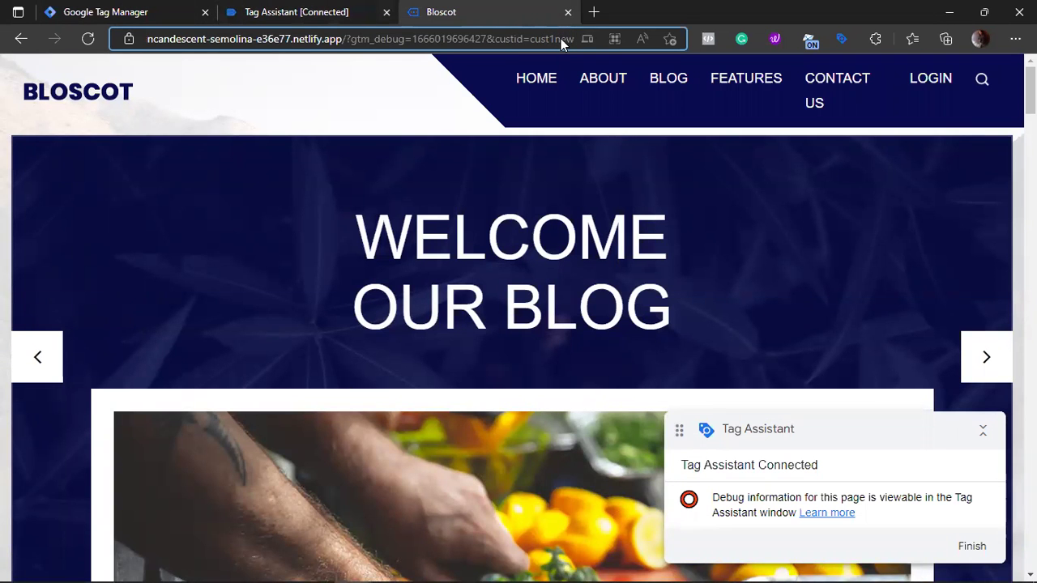
pyautogui.press('BackSpace')
pyautogui.press('BackSpace')
pyautogui.press('BackSpace')
pyautogui.write('sty')
pyautogui.press('BackSpace')
pyautogui.write('art')
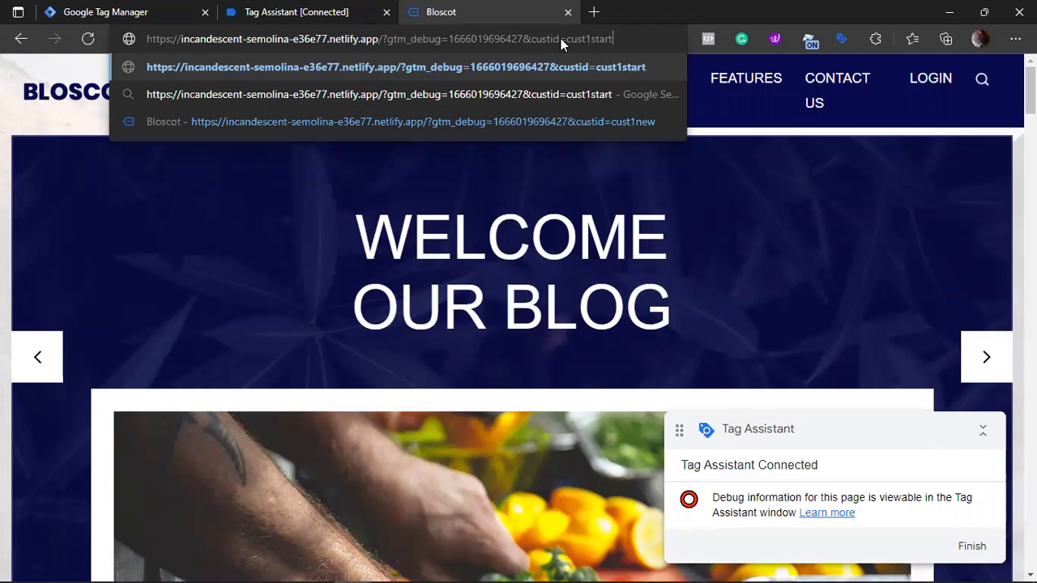
pyautogui.press('Return')
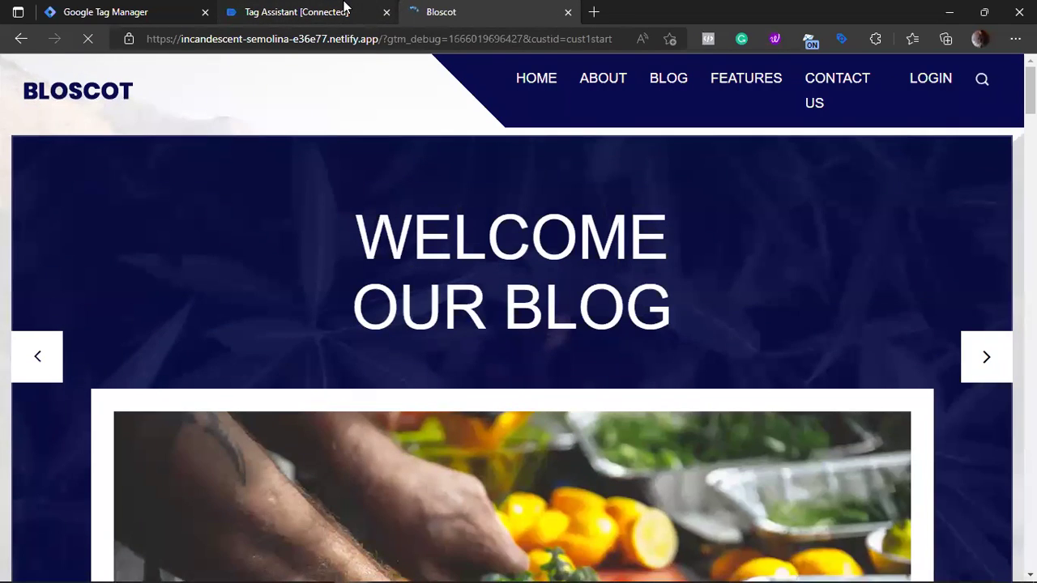
pyautogui.click(347, 11)
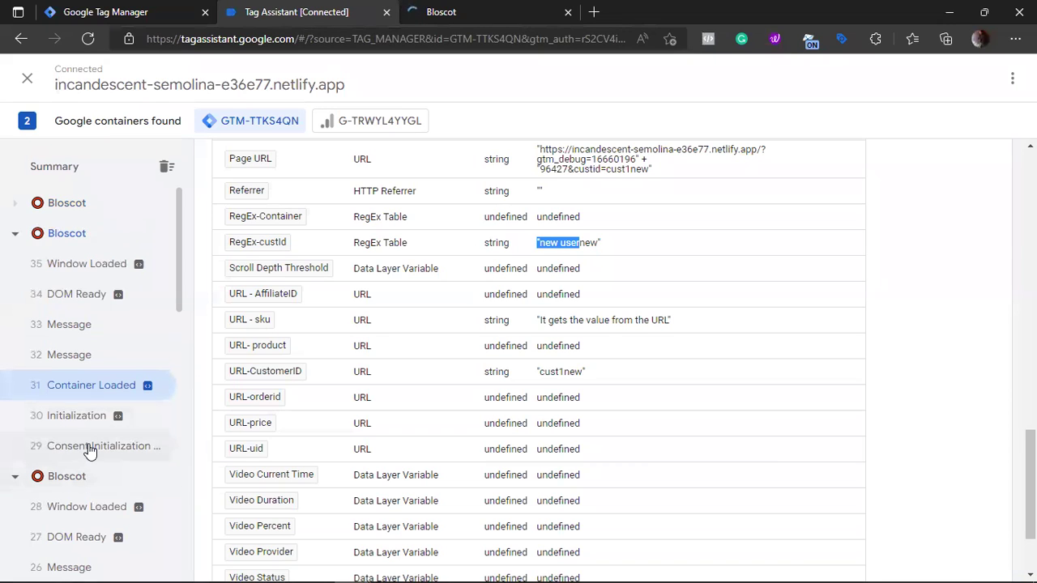
pyautogui.click(85, 324)
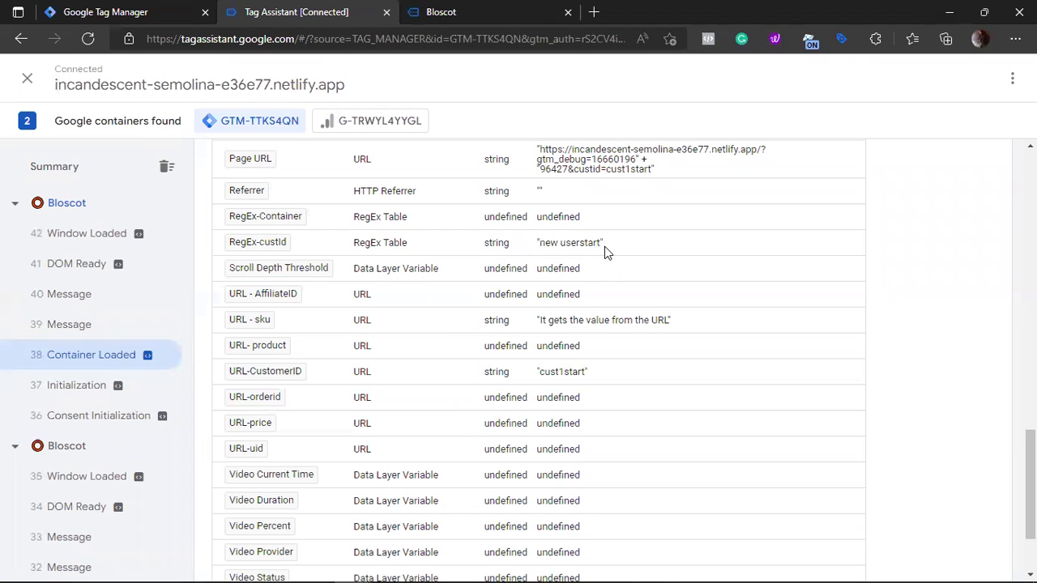
# In Google Tag Manager, disable Ignore Case, Full Matches Only and Enable Capture Groups and Replace Functionality for the RegEx-custId variable and save it
pyautogui.click(132, 10)
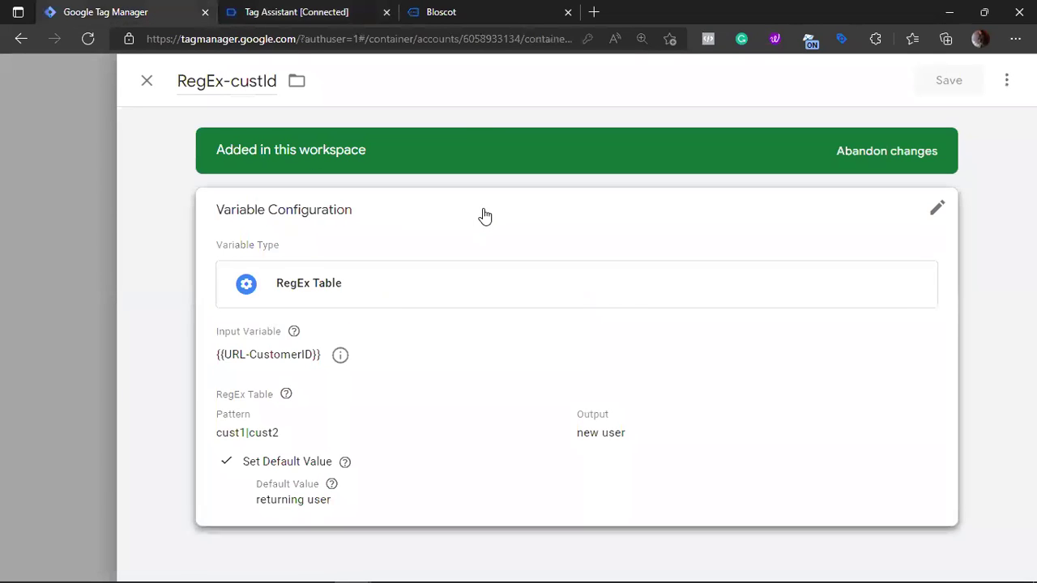
pyautogui.click(484, 216)
pyautogui.scroll(-3, 483, 241)
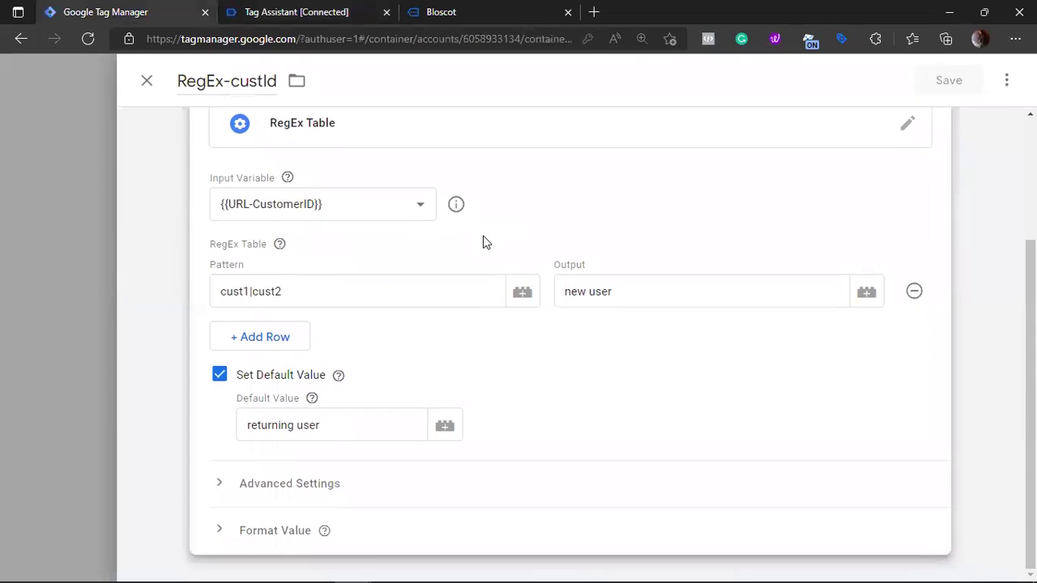
pyautogui.click(262, 486)
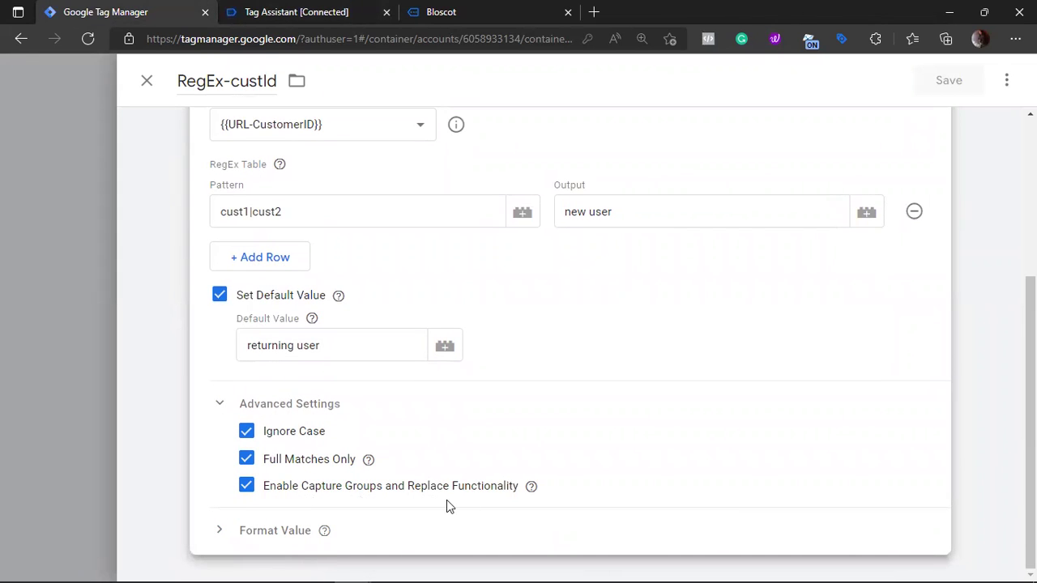
pyautogui.click(247, 486)
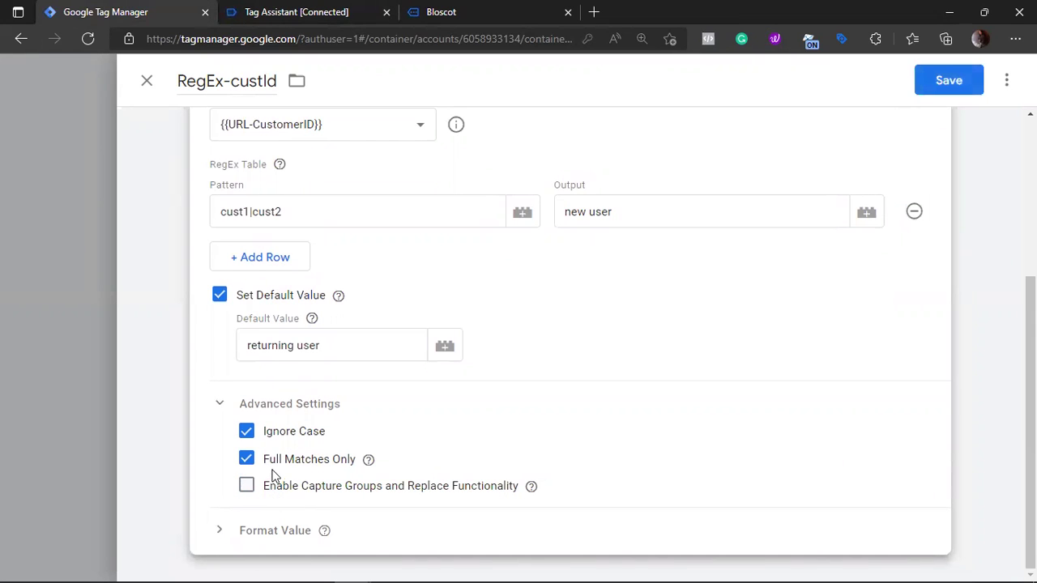
pyautogui.moveTo(372, 464)
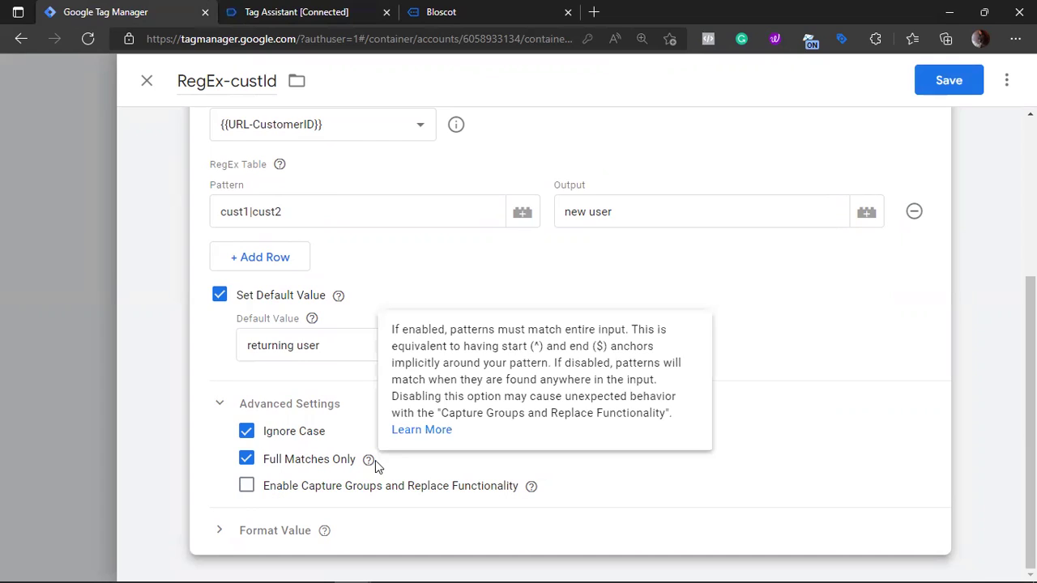
pyautogui.click(248, 460)
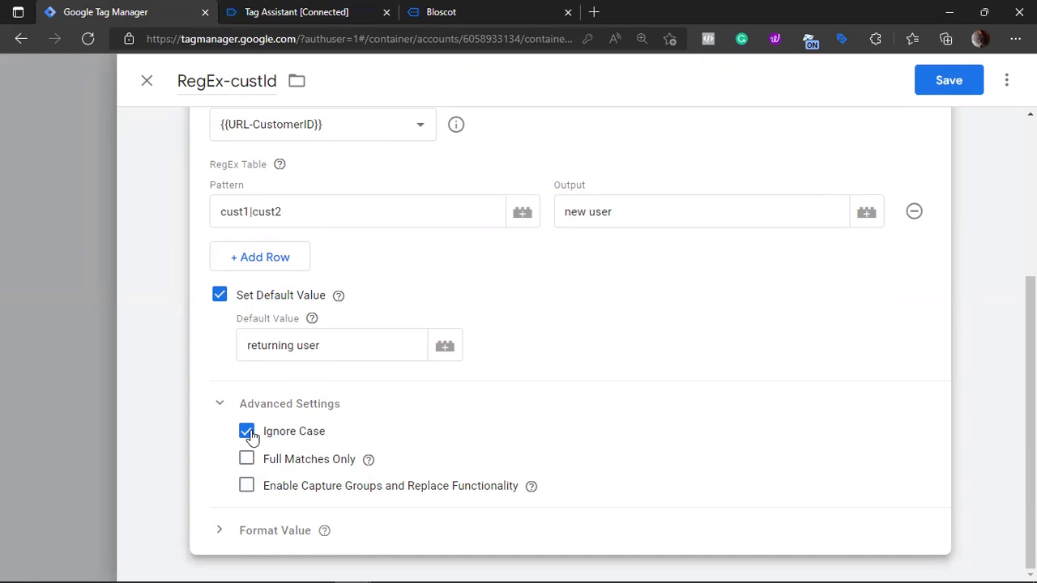
pyautogui.click(248, 434)
pyautogui.click(920, 95)
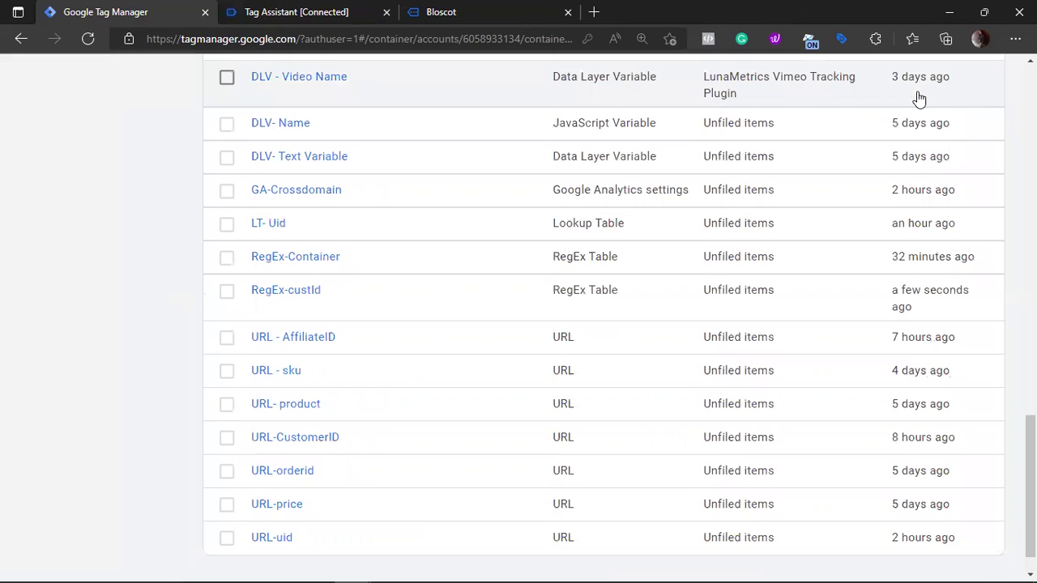
# Restart the workspace preview and continue to the connected Tag Assistant session
pyautogui.scroll(20, 919, 98)
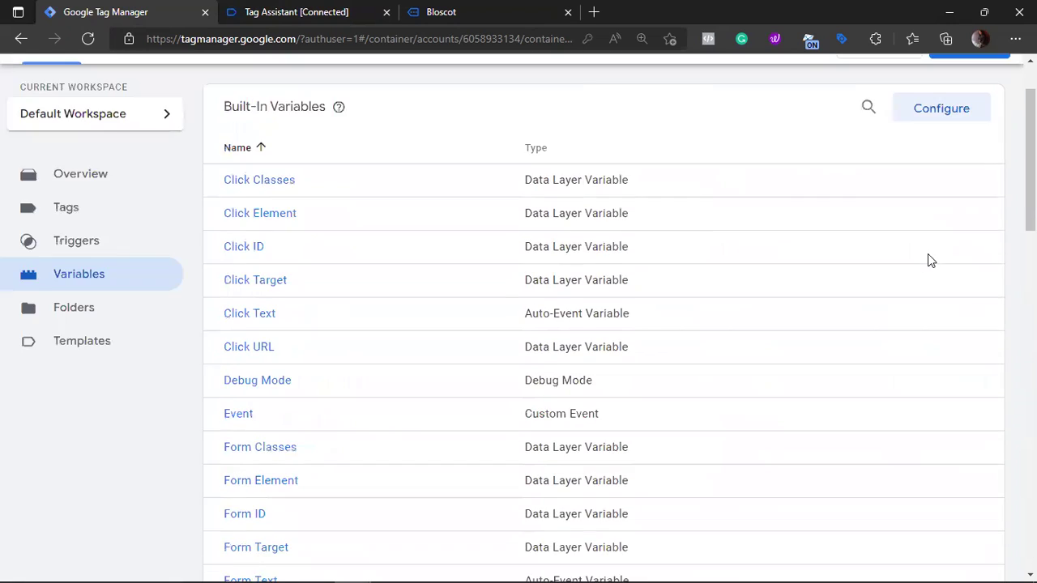
pyautogui.click(898, 146)
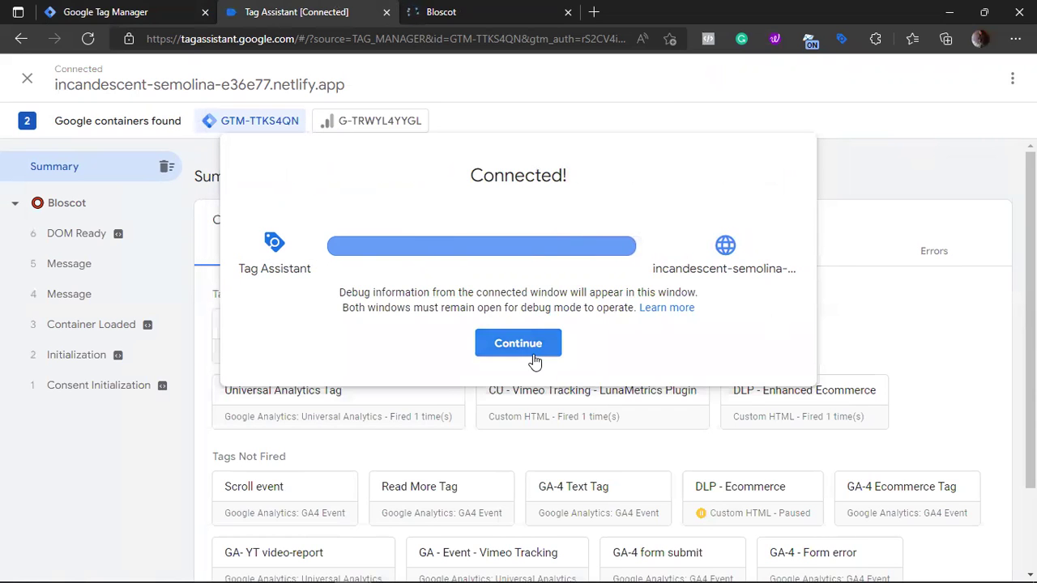
pyautogui.click(526, 345)
# Reload the newly connected Bloscot page with &cust1new appended to its URL
pyautogui.click(489, 14)
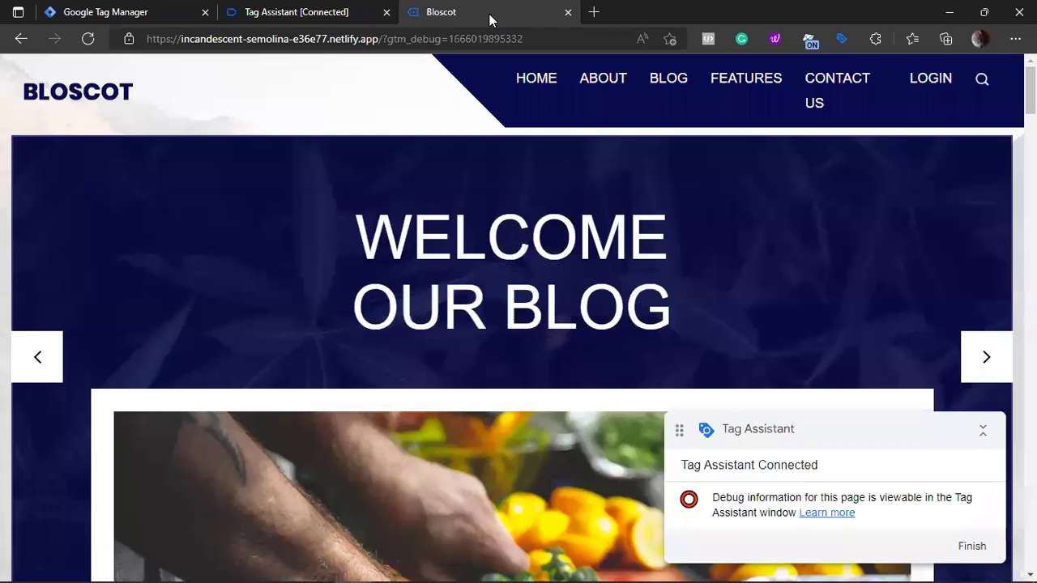
pyautogui.click(548, 42)
pyautogui.click(548, 45)
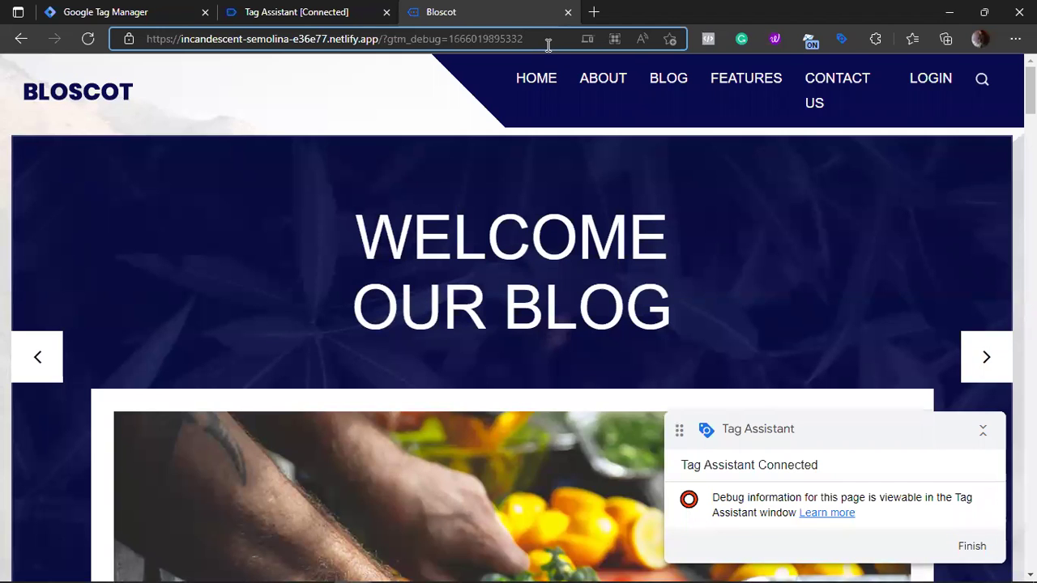
pyautogui.write('&cust')
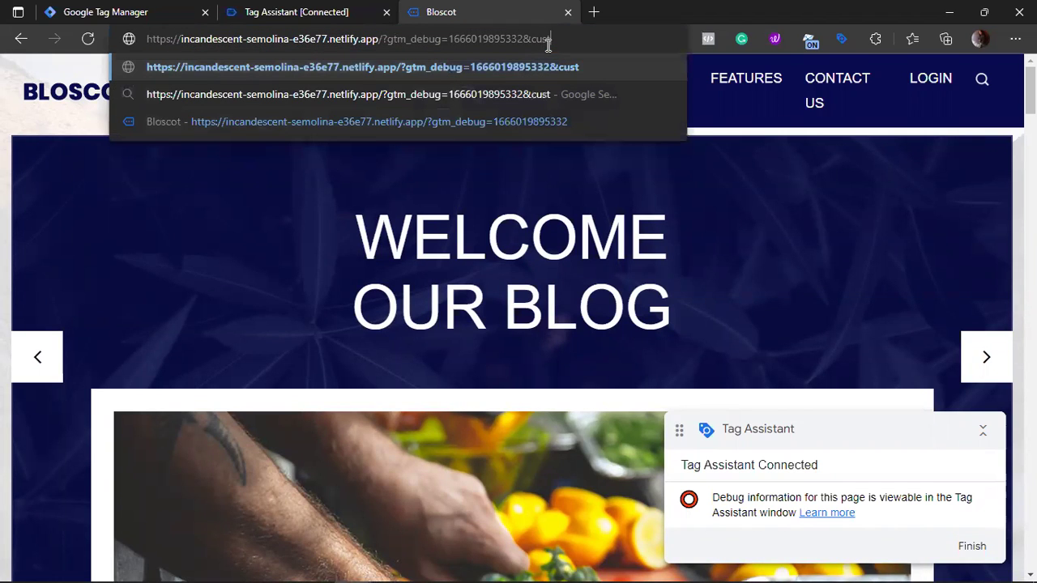
pyautogui.write('1new')
pyautogui.press('Return')
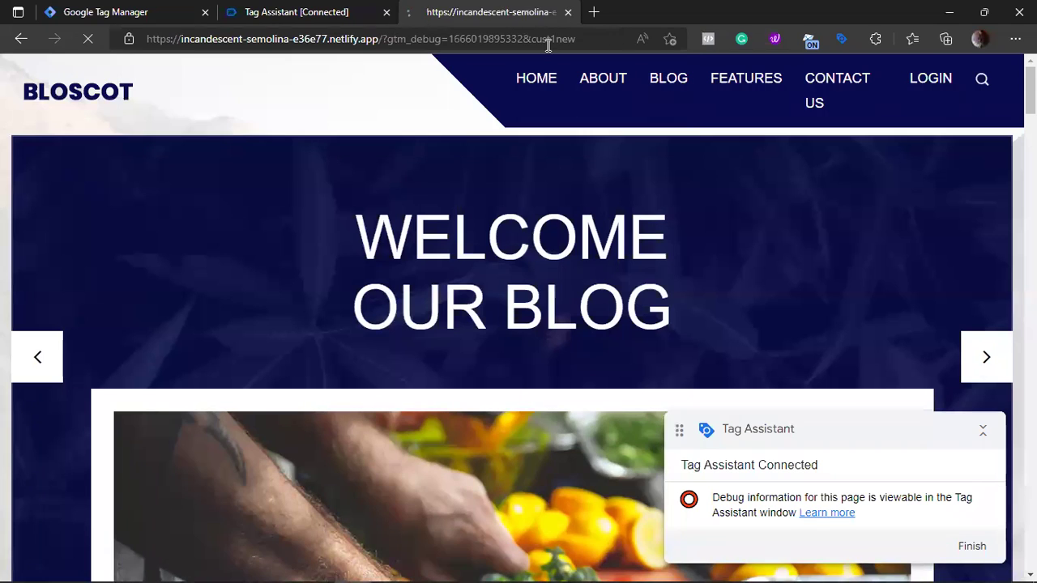
# Open the Container Loaded event of the reloaded page in Tag Assistant and examine the RegEx-custId value among its variables
pyautogui.click(146, 8)
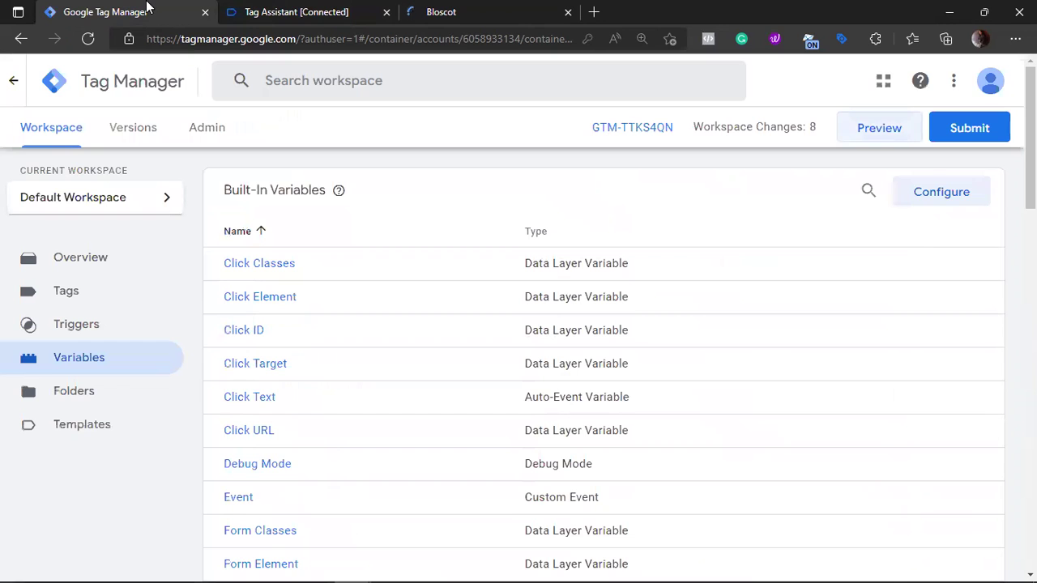
pyautogui.click(429, 11)
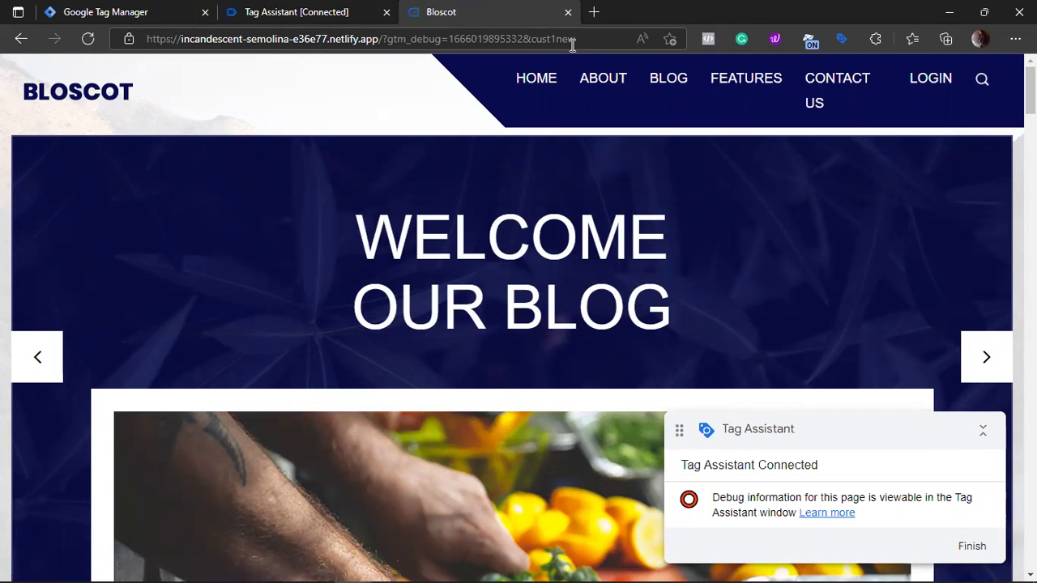
pyautogui.click(383, 8)
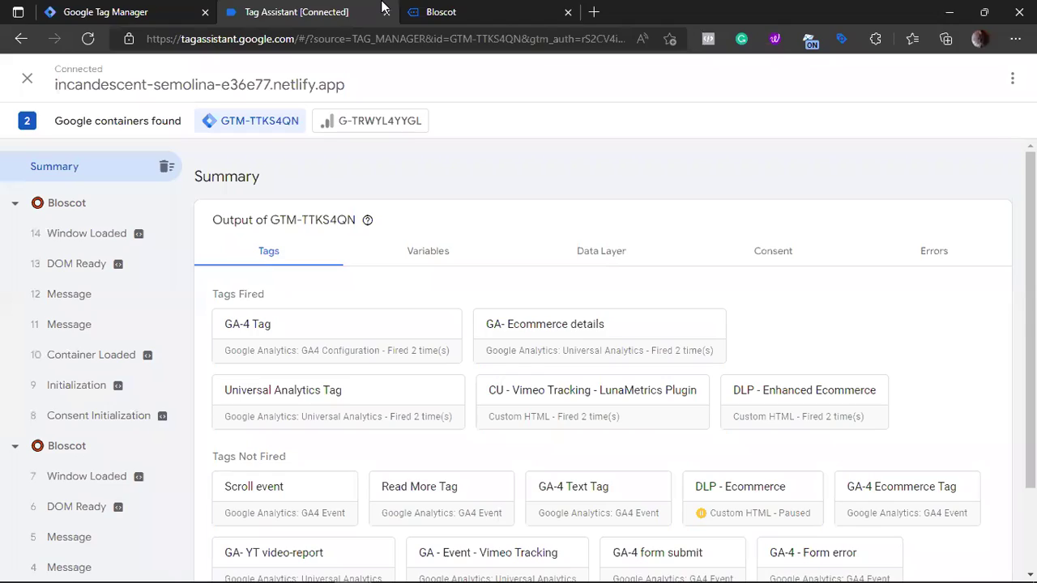
pyautogui.click(59, 360)
pyautogui.scroll(-1, 483, 289)
pyautogui.click(479, 277)
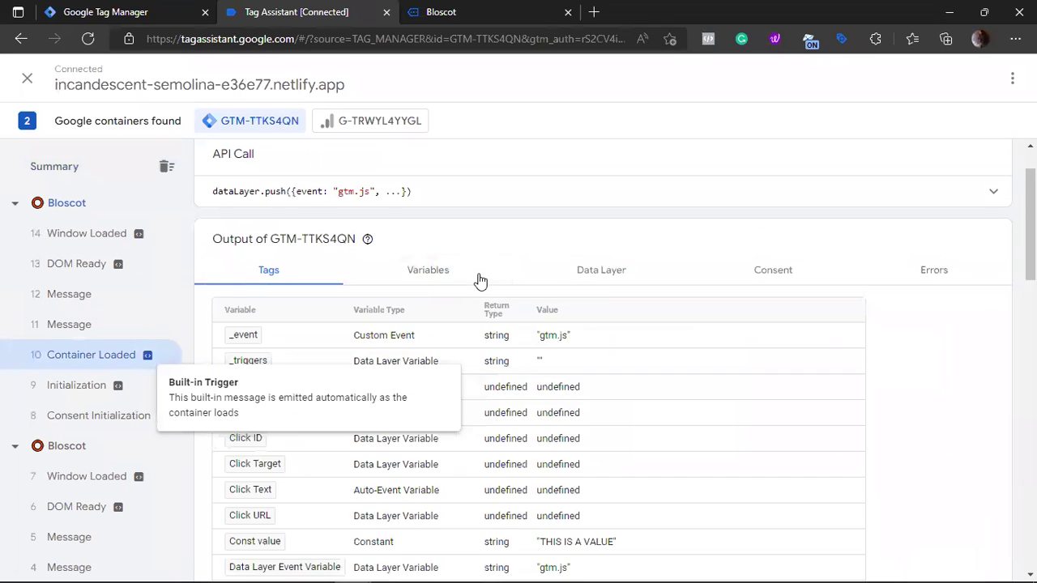
pyautogui.scroll(-3, 478, 279)
pyautogui.scroll(-3, 478, 279)
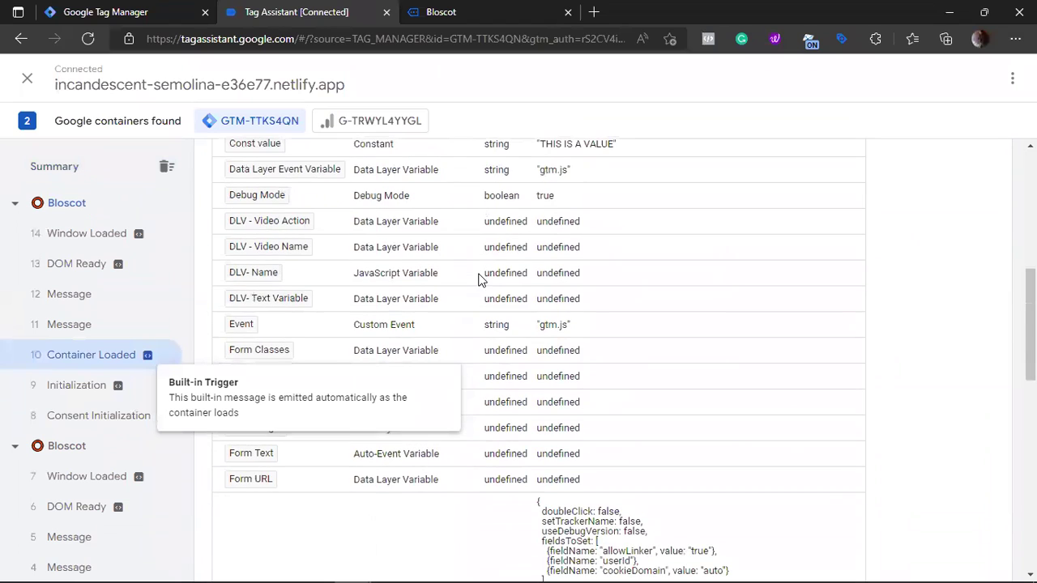
pyautogui.scroll(-4, 478, 279)
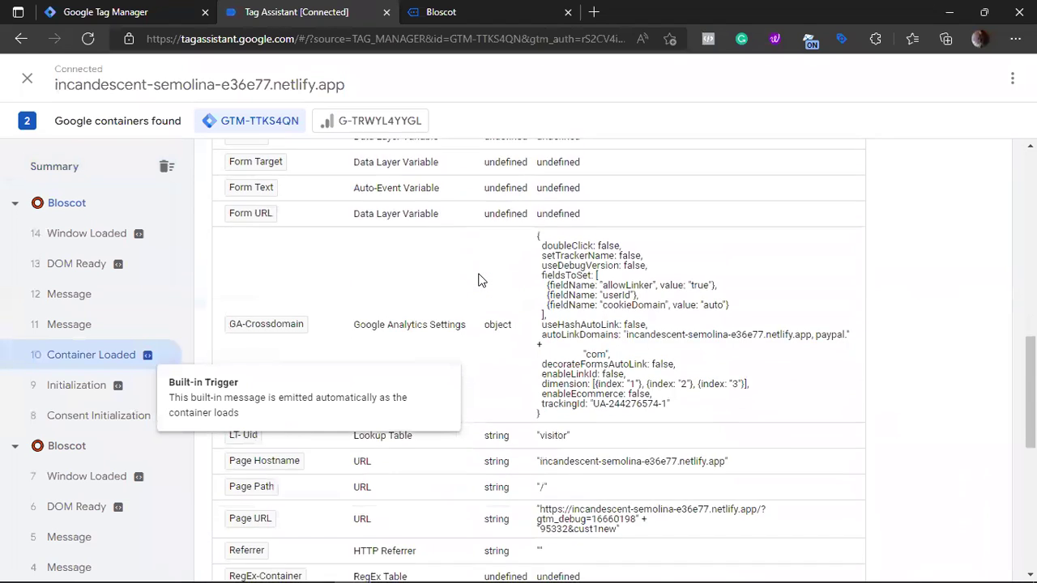
pyautogui.scroll(-5, 477, 279)
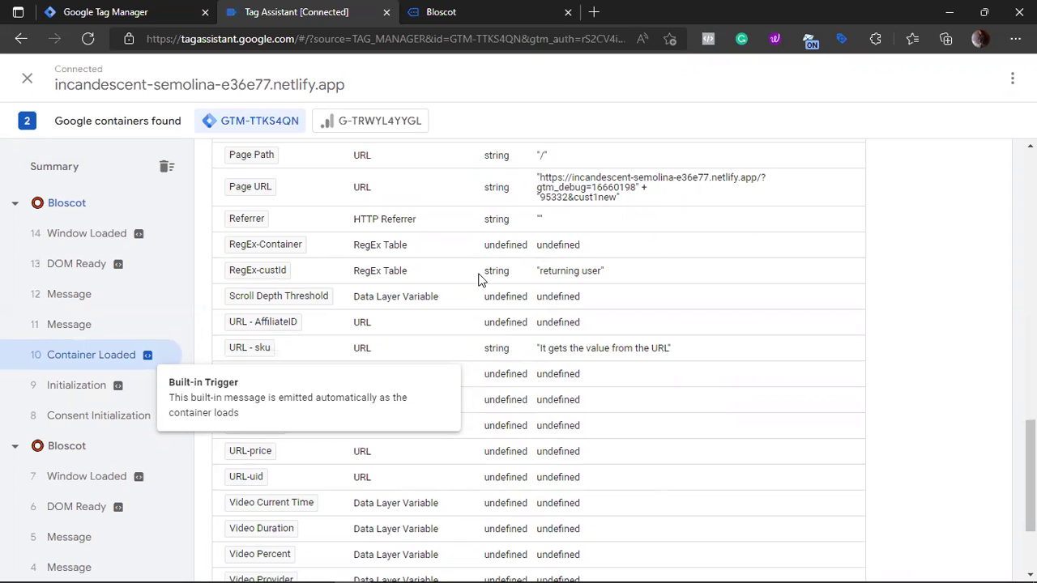
# Compare the Bloscot page's URL with the RegEx-custId variable's pattern, output, default value and advanced settings in Google Tag Manager
pyautogui.click(522, 9)
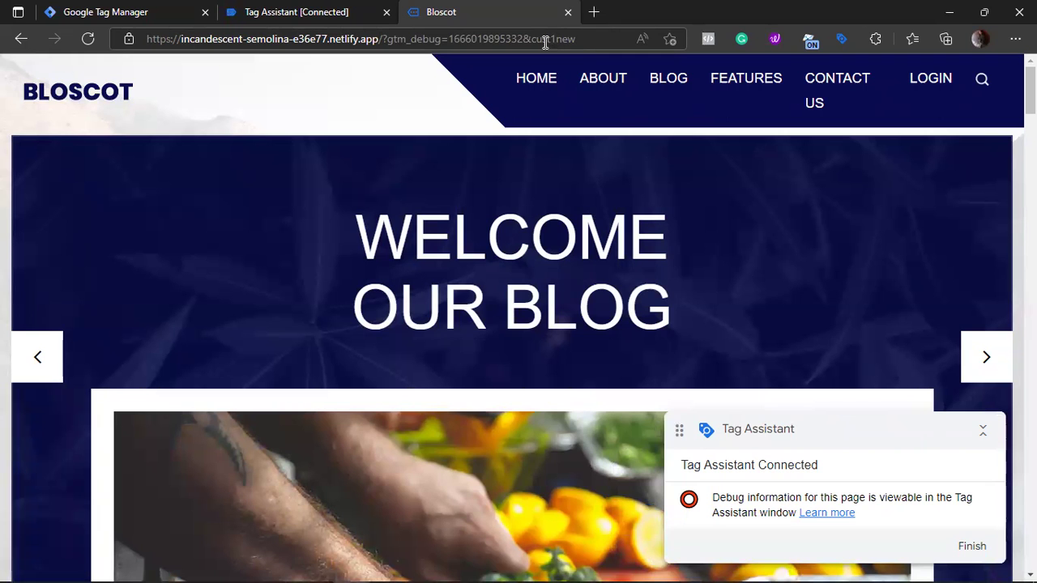
pyautogui.click(163, 8)
pyautogui.scroll(-15, 393, 440)
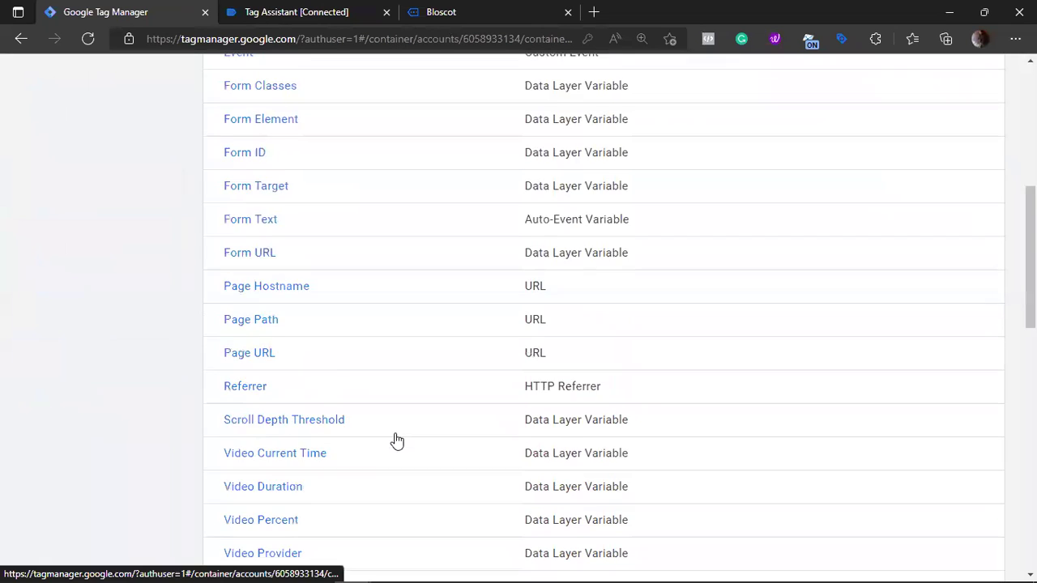
pyautogui.scroll(-1, 394, 439)
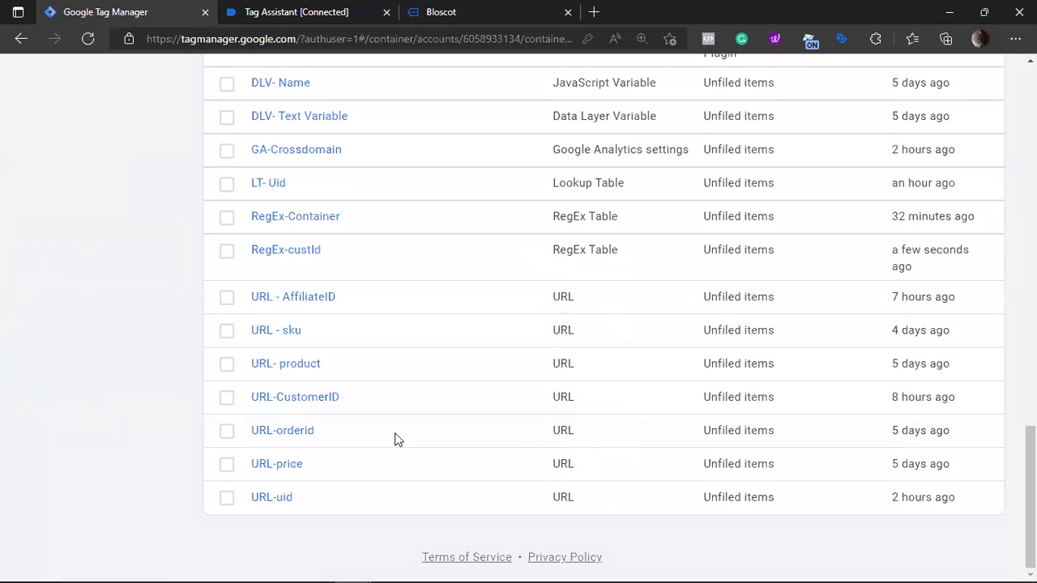
pyautogui.scroll(1, 293, 346)
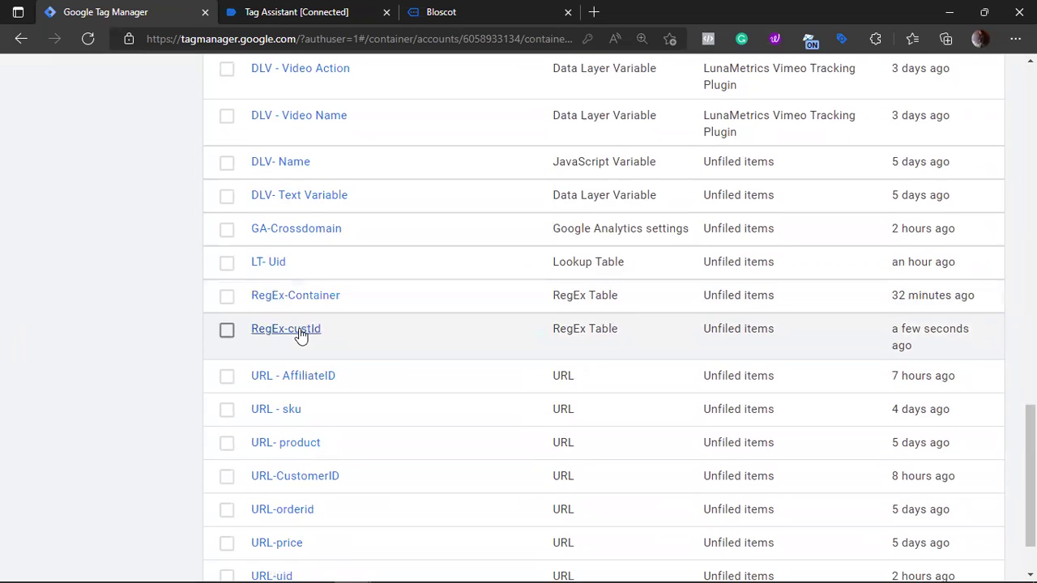
pyautogui.click(298, 334)
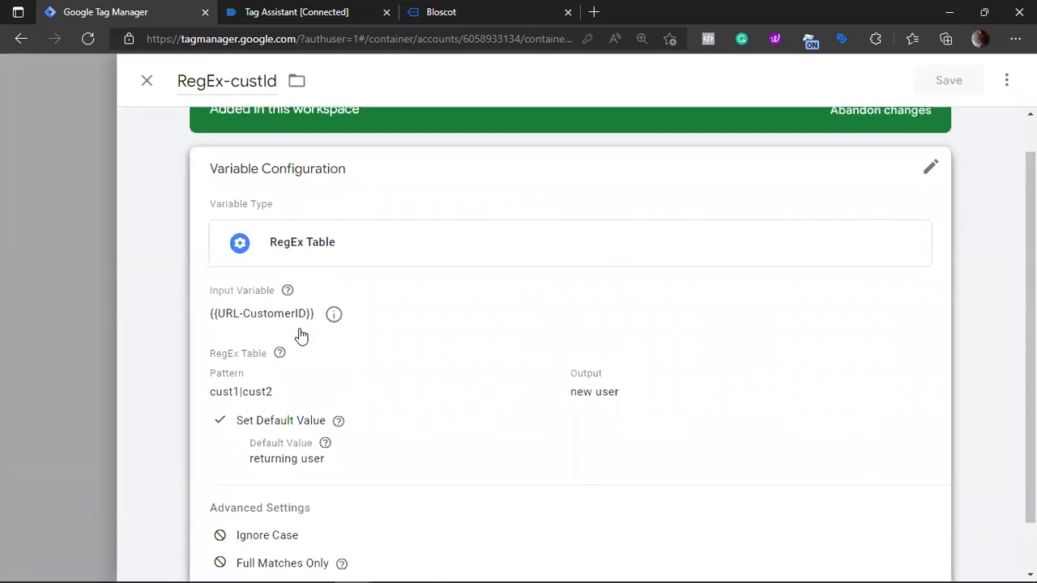
pyautogui.scroll(-1, 299, 334)
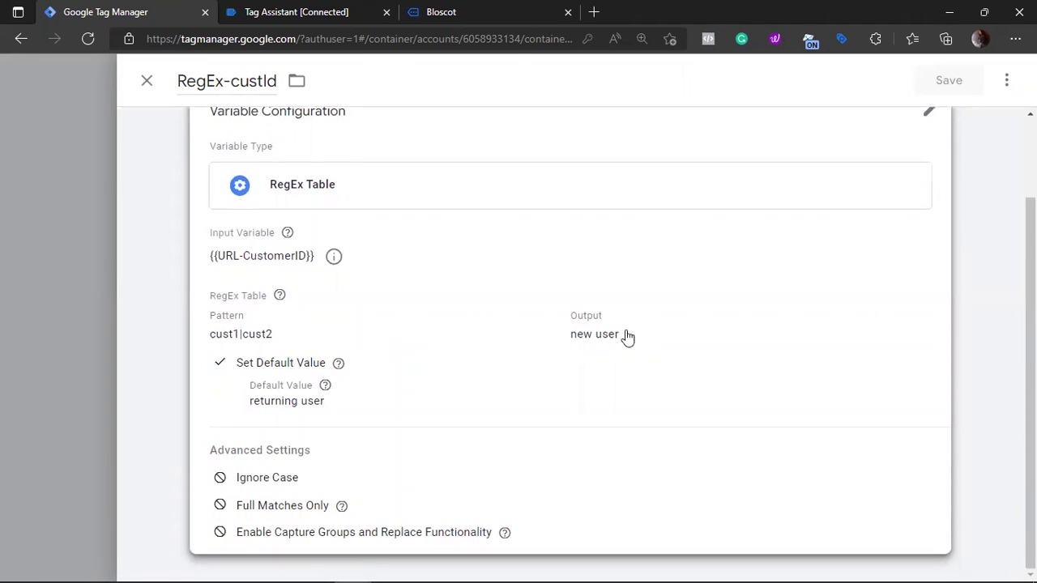
# Reload the Bloscot page with "new" removed from its URL, leaving &cust1 at the end
pyautogui.click(485, 10)
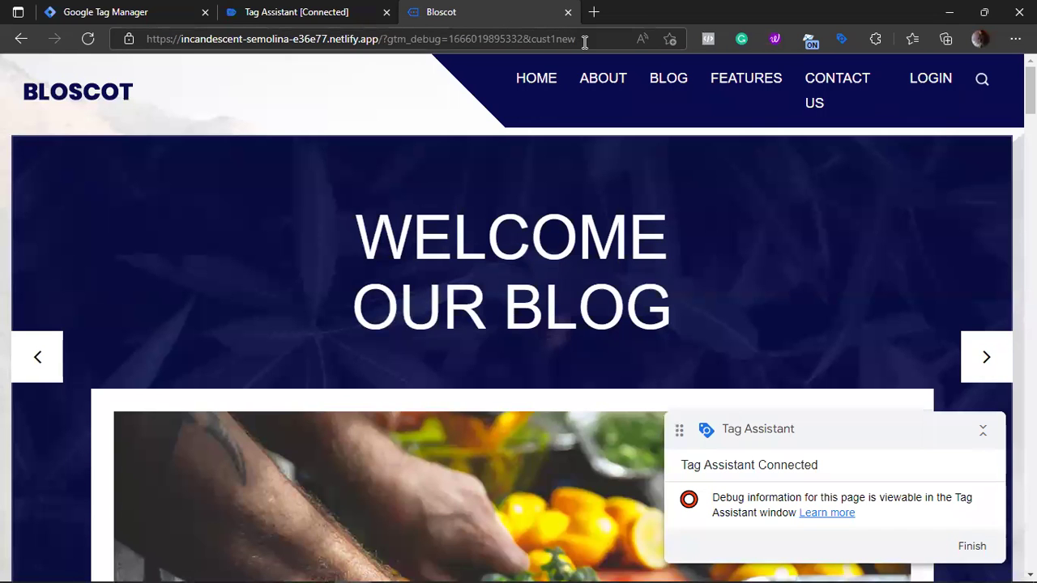
pyautogui.click(584, 42)
pyautogui.click(569, 42)
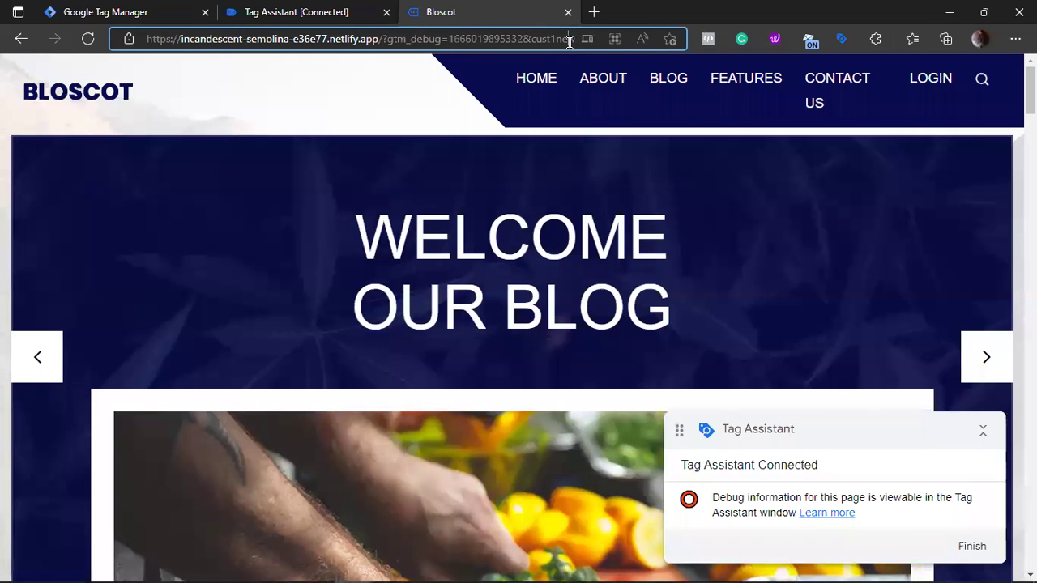
pyautogui.press('BackSpace')
pyautogui.press('BackSpace')
pyautogui.press('BackSpace')
pyautogui.press('Return')
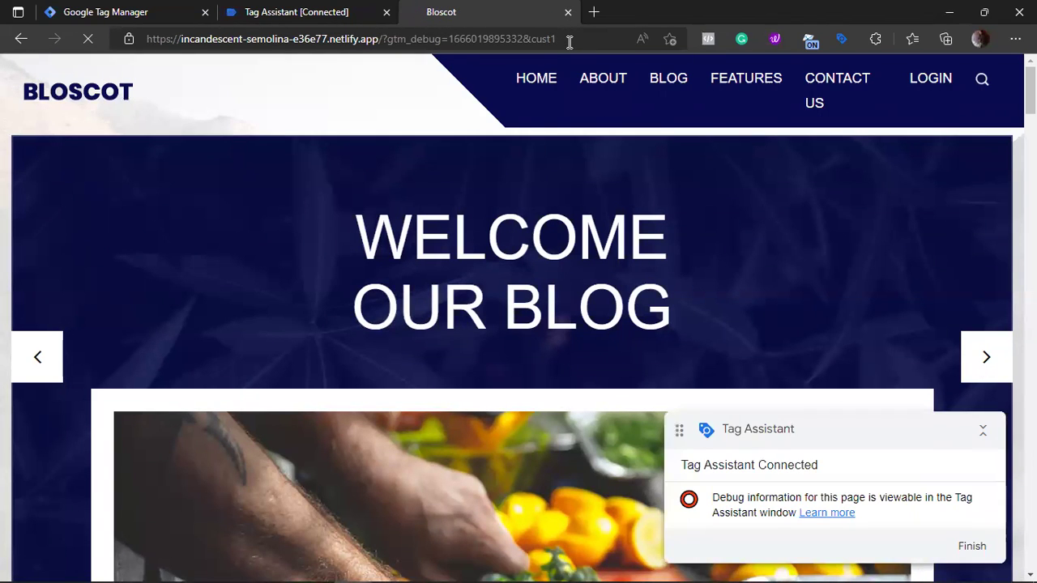
# Open the newest Container Loaded event in Tag Assistant and examine the RegEx-custId value for the &cust1 URL
pyautogui.click(324, 10)
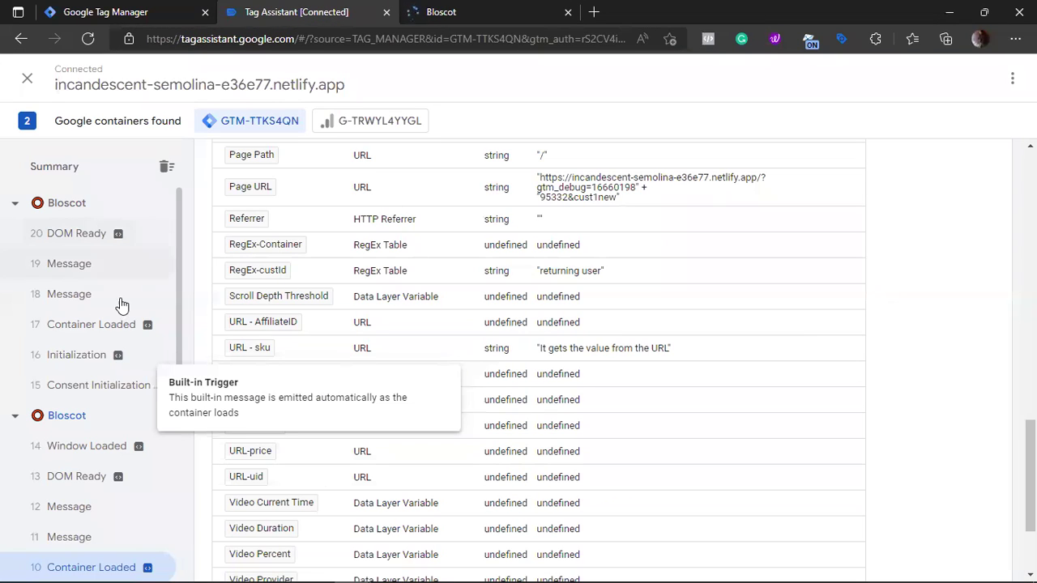
pyautogui.click(94, 324)
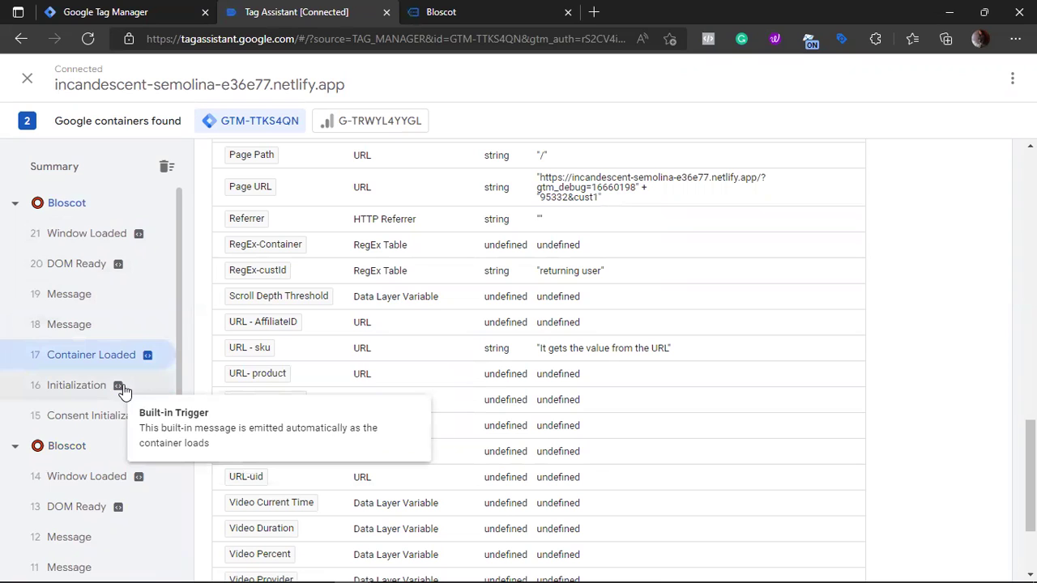
pyautogui.scroll(-2, 124, 392)
pyautogui.scroll(2, 124, 392)
# Replace the cust1 ending of the Bloscot page's URL with custid=cust1 and load the page
pyautogui.click(419, 8)
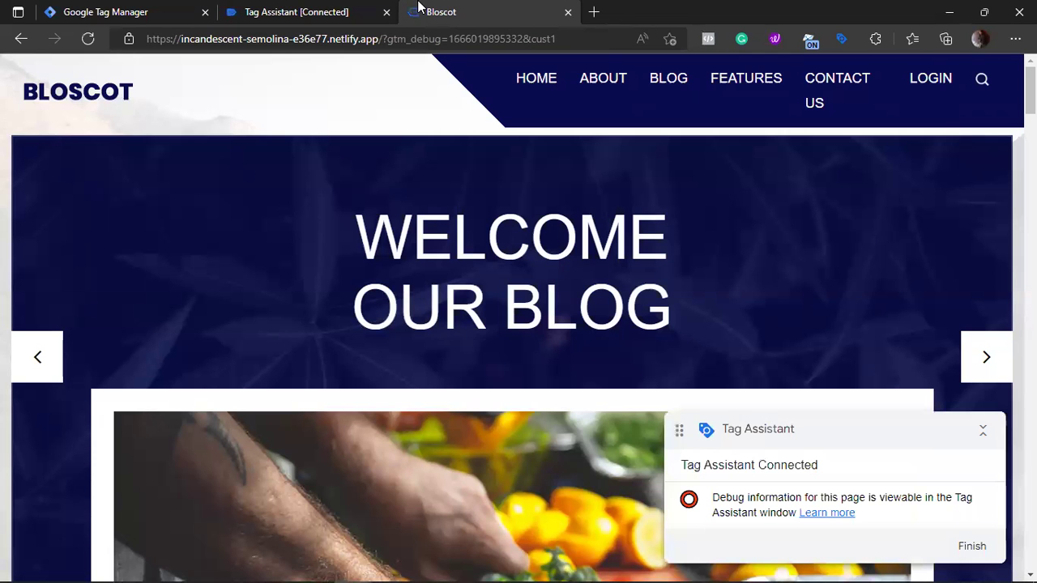
pyautogui.click(601, 40)
pyautogui.click(562, 39)
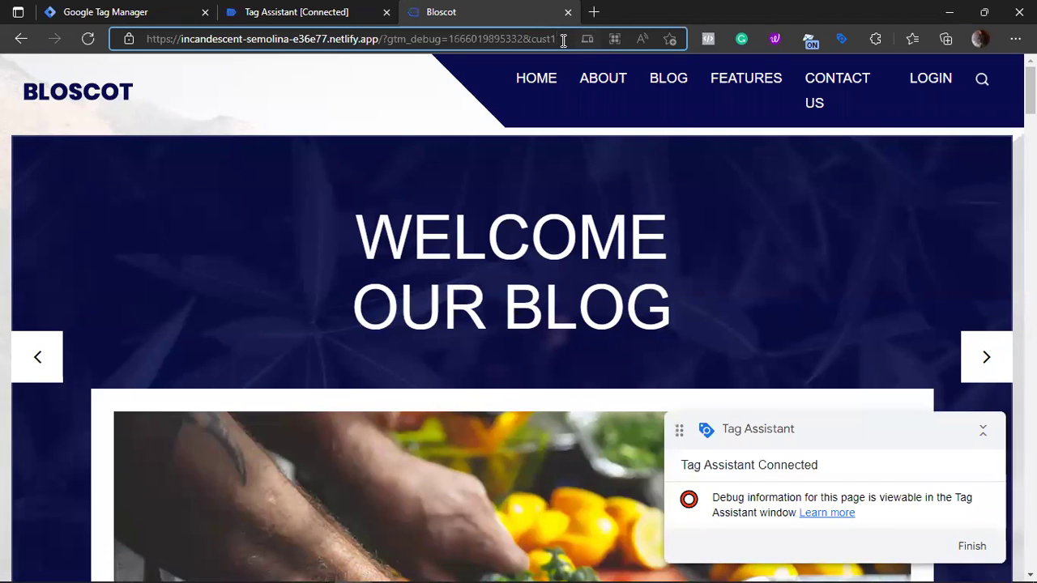
pyautogui.press('BackSpace')
pyautogui.press('BackSpace')
pyautogui.press('BackSpace')
pyautogui.press('BackSpace')
pyautogui.write('udt')
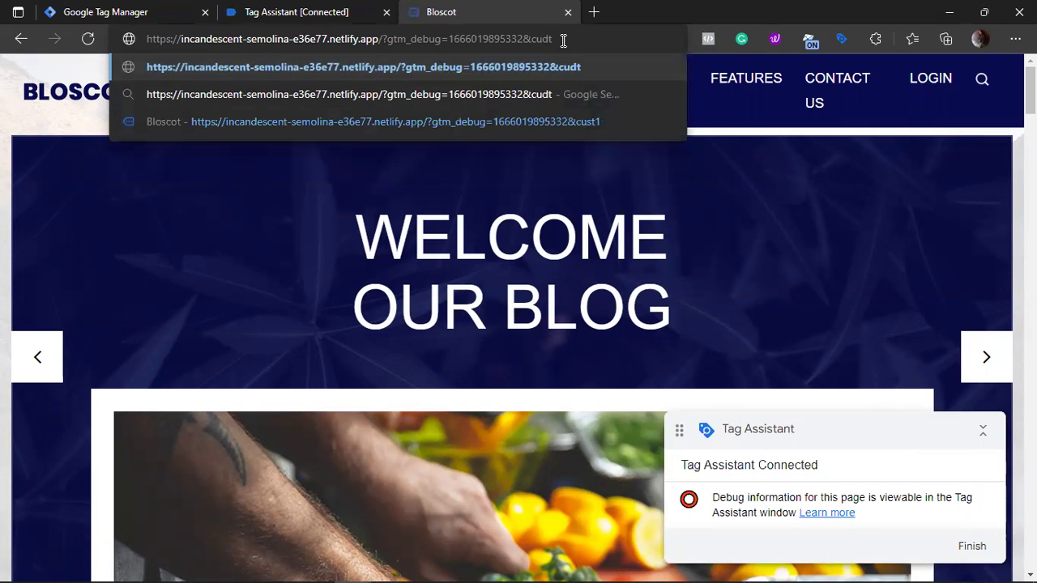
pyautogui.press('BackSpace')
pyautogui.press('BackSpace')
pyautogui.write('stid=')
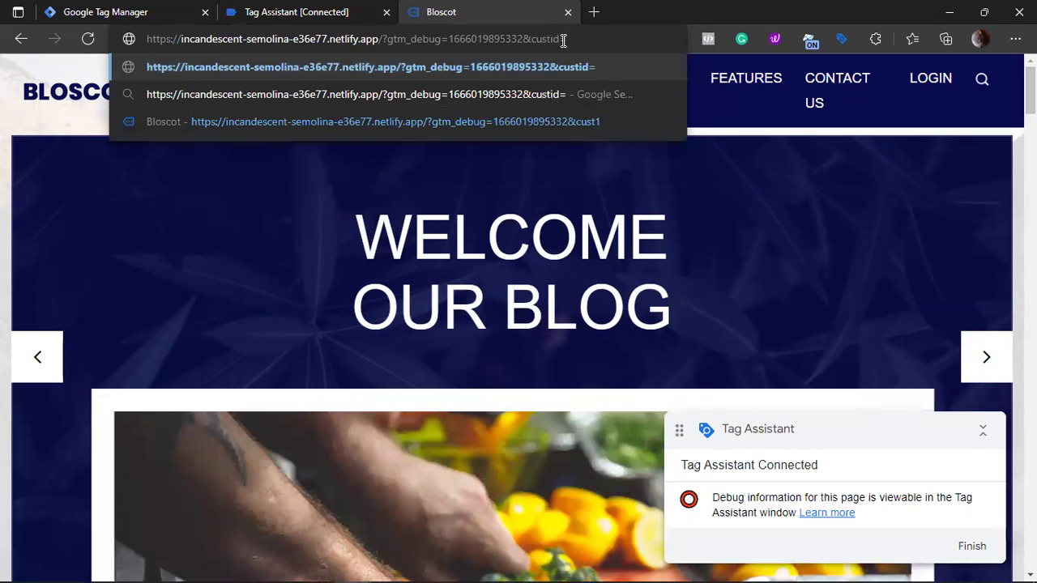
pyautogui.write('cust')
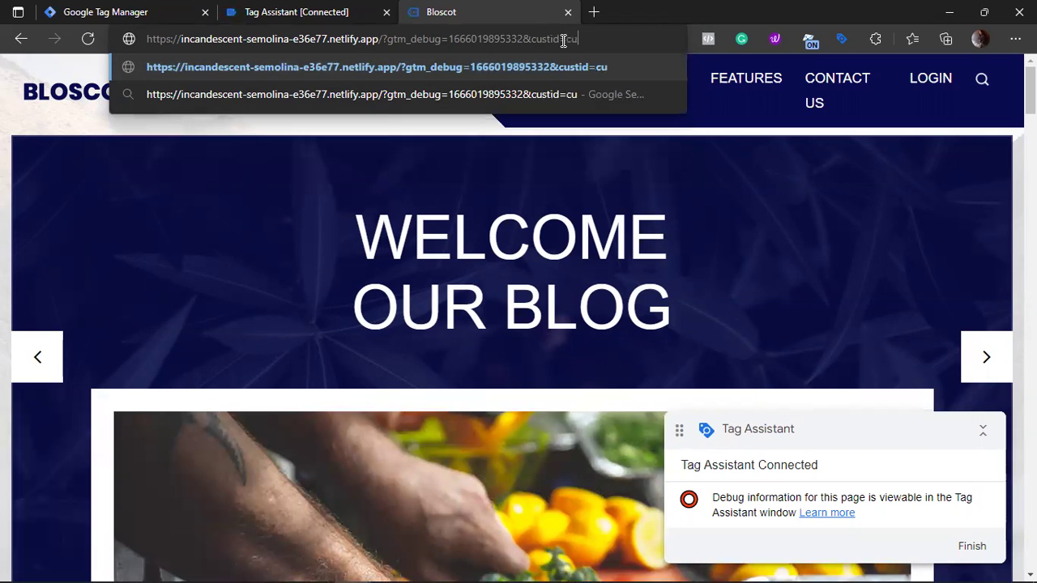
pyautogui.write('1')
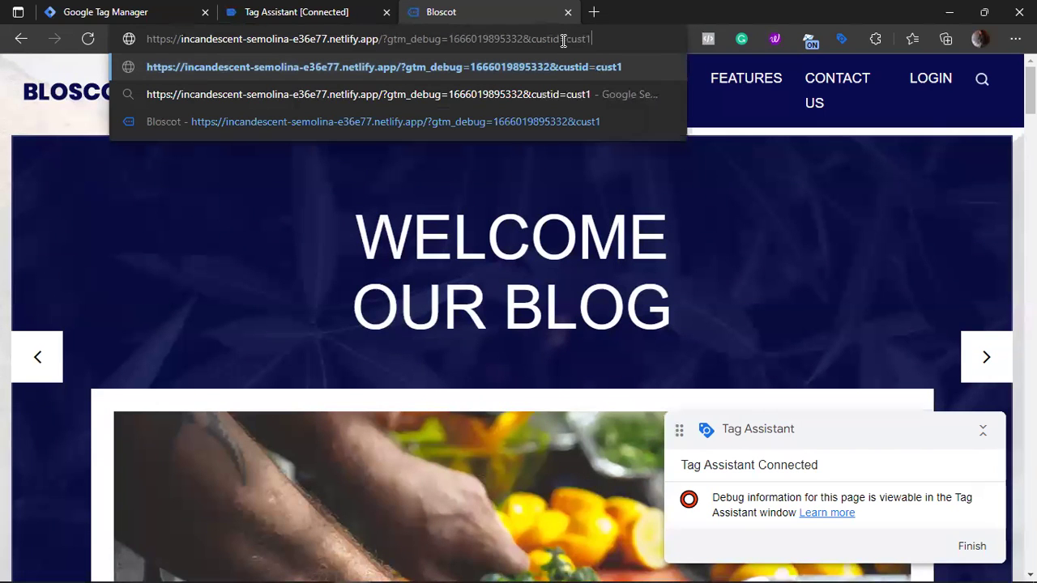
pyautogui.press('Return')
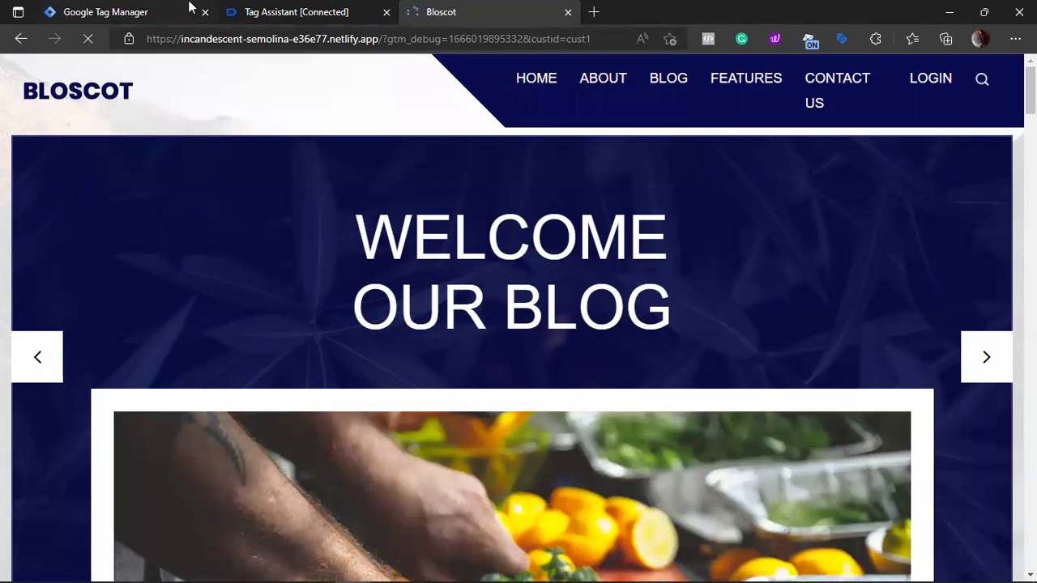
# Check RegEx-custId in the Container Loaded event for custid=cust1 in Tag Assistant, and compare it with the variable's configuration in Google Tag Manager
pyautogui.click(264, 11)
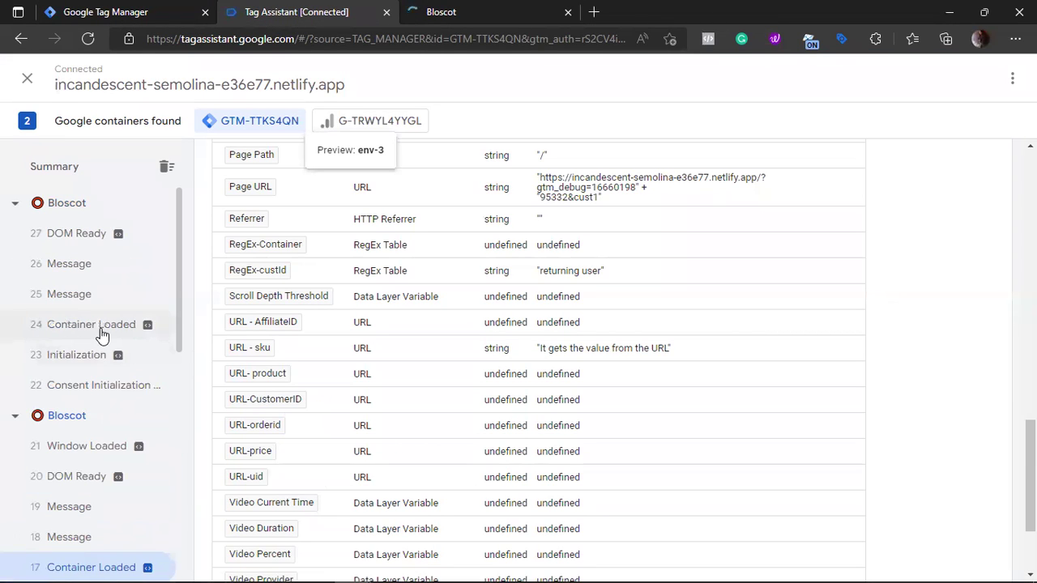
pyautogui.click(101, 330)
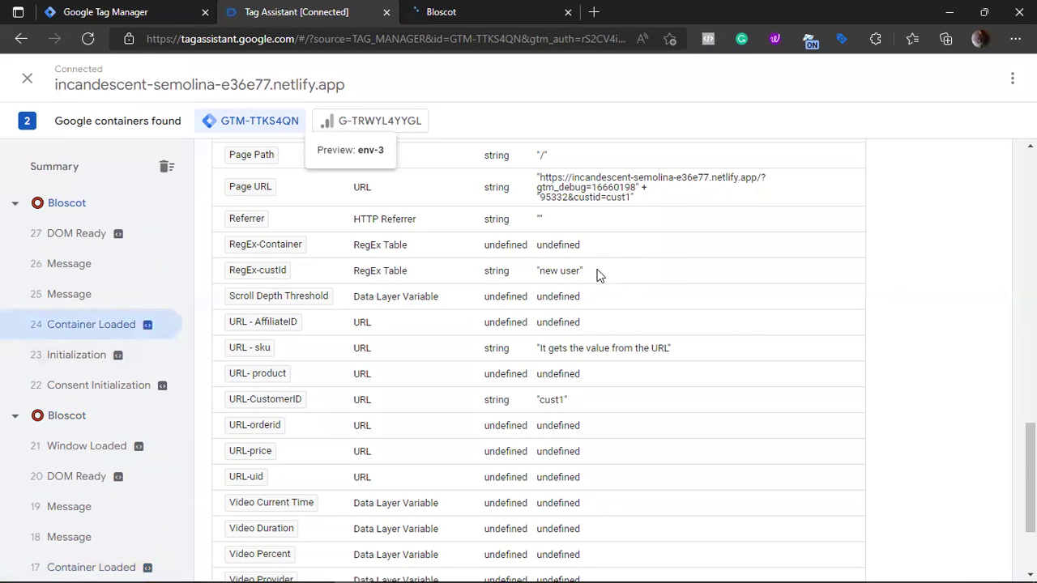
pyautogui.click(562, 39)
pyautogui.click(87, 8)
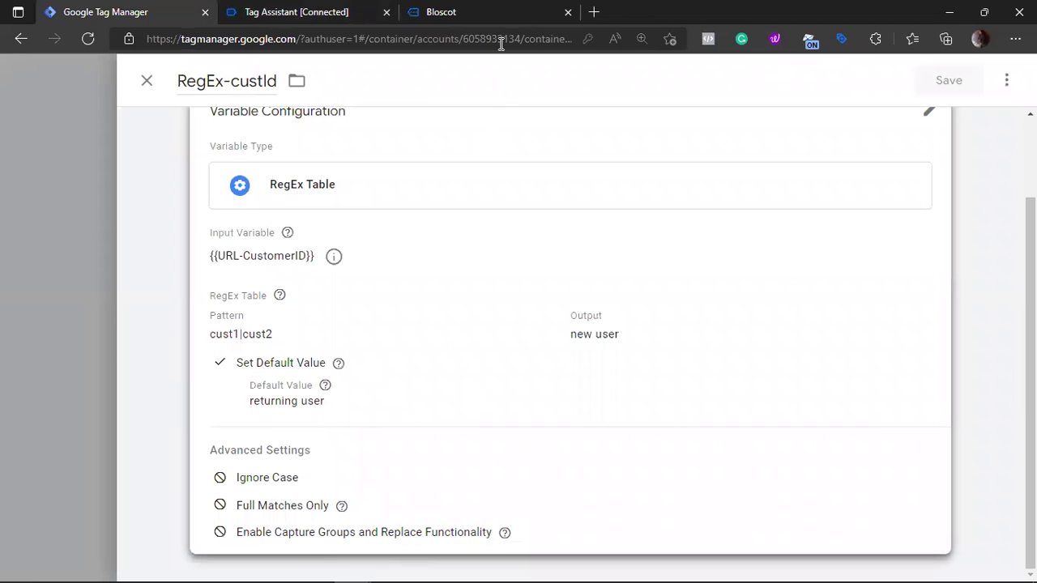
# Append "new" to the Bloscot page's URL so it ends in custid=cust1new, and load it
pyautogui.click(446, 11)
pyautogui.click(564, 41)
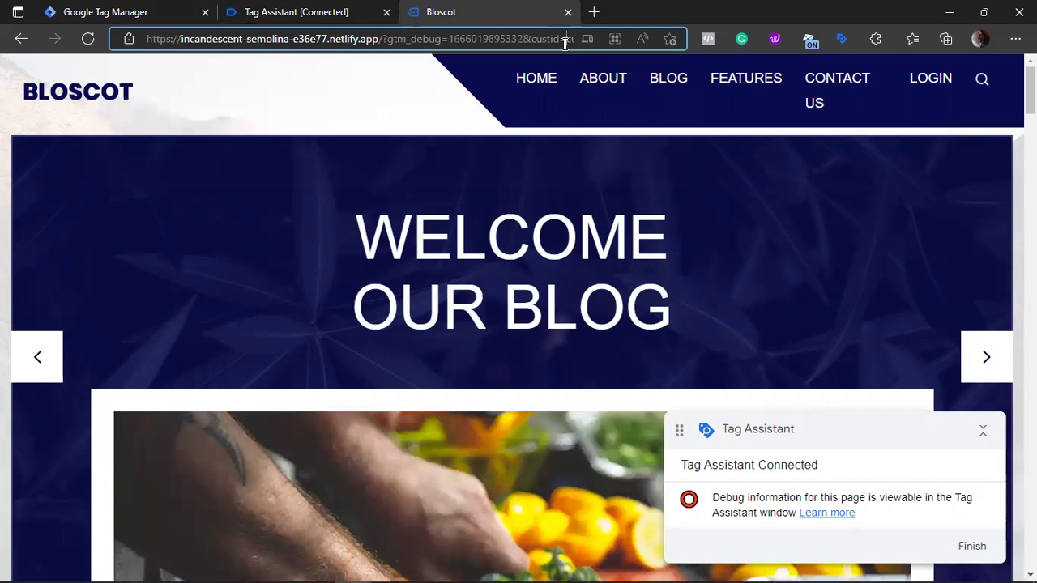
pyautogui.press('End')
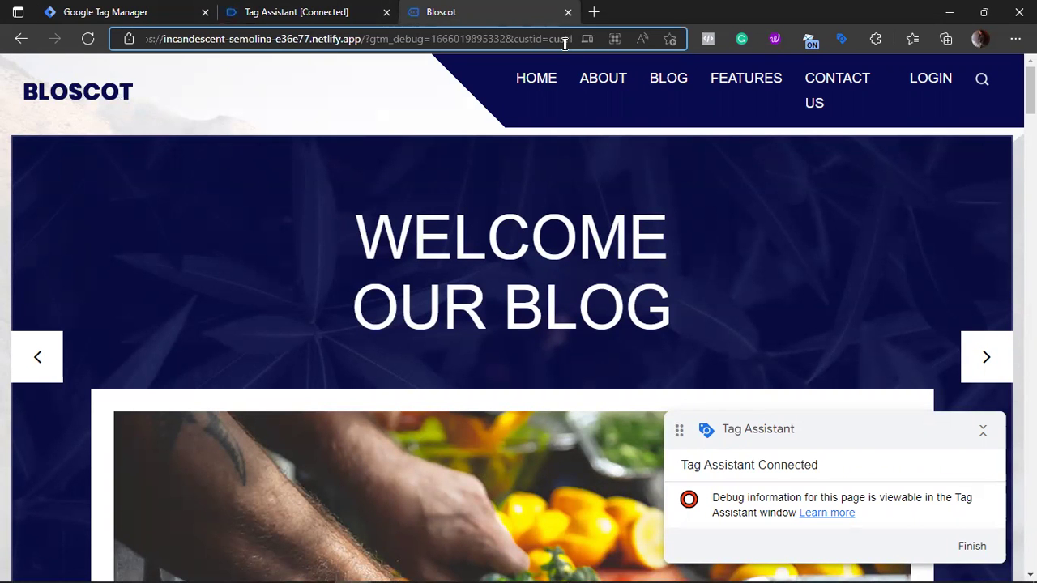
pyautogui.write('new')
pyautogui.press('Return')
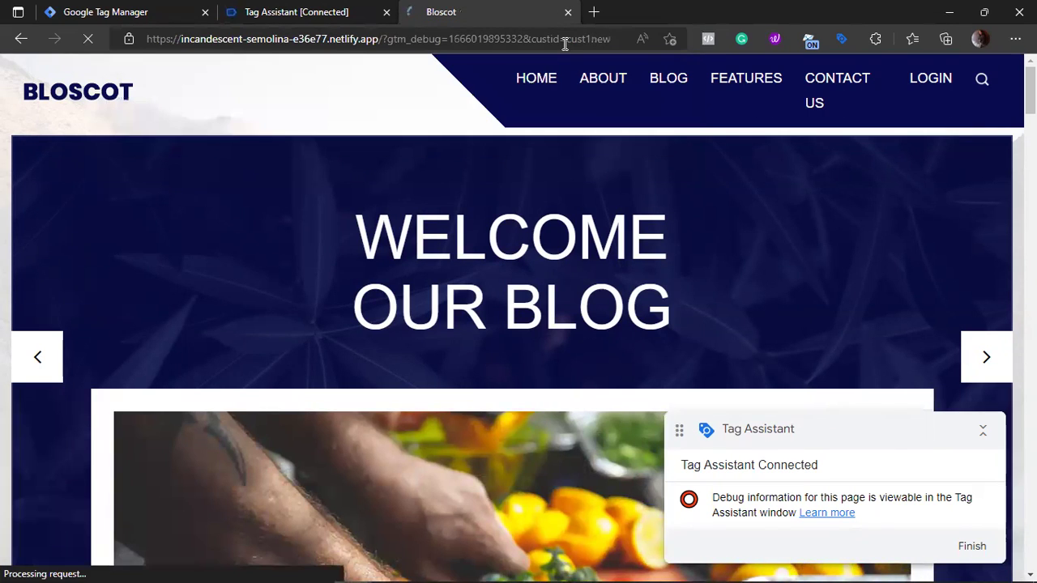
# Examine RegEx-custId in the Container Loaded event for custid=cust1new in Tag Assistant, and compare it with the Bloscot page's URL
pyautogui.click(328, 9)
pyautogui.click(69, 337)
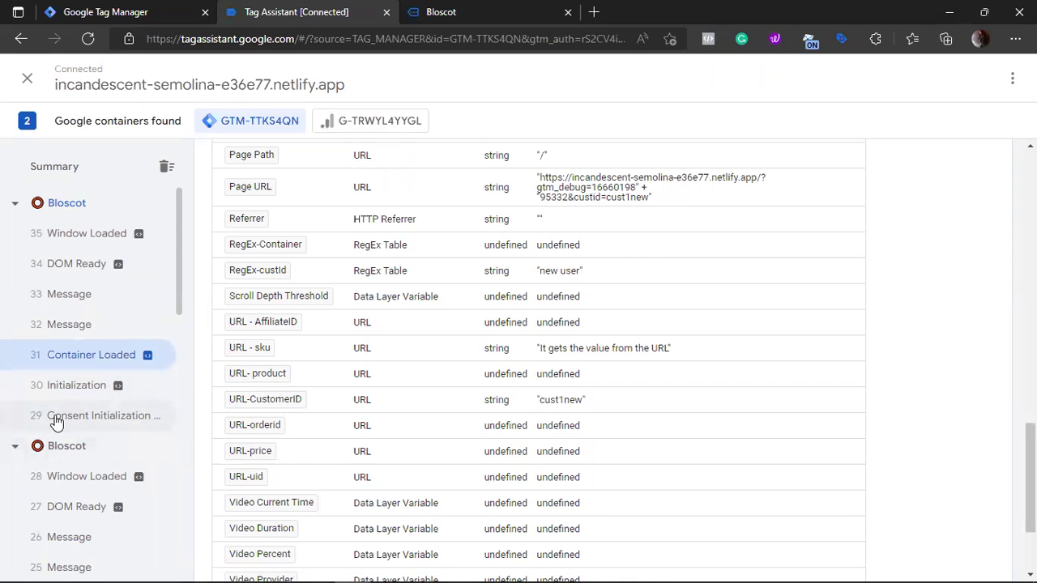
pyautogui.click(451, 10)
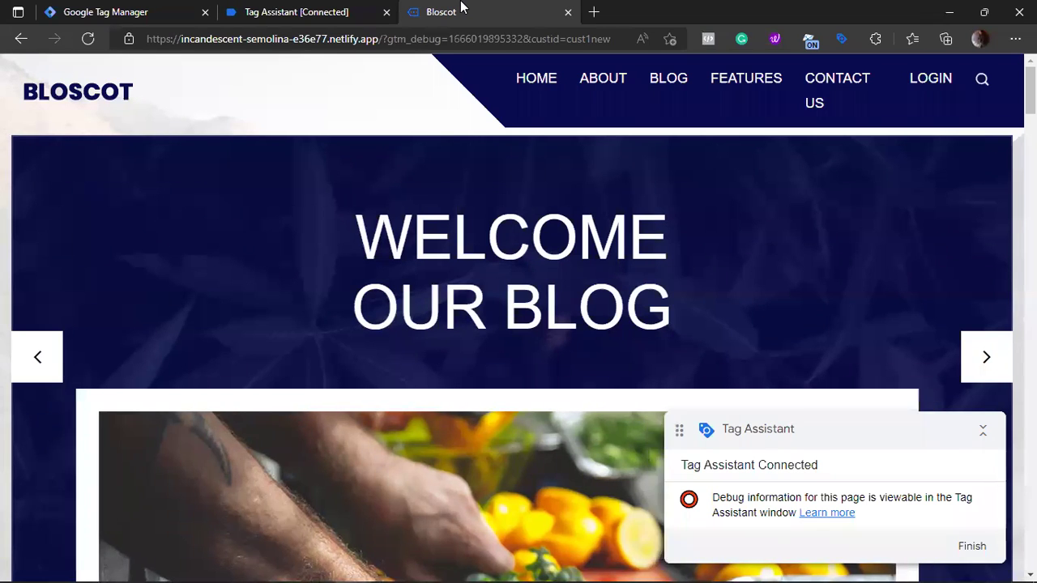
# Close the RegEx-custId variable in Google Tag Manager, restart the workspace preview and continue to the connected Tag Assistant session
pyautogui.click(201, 8)
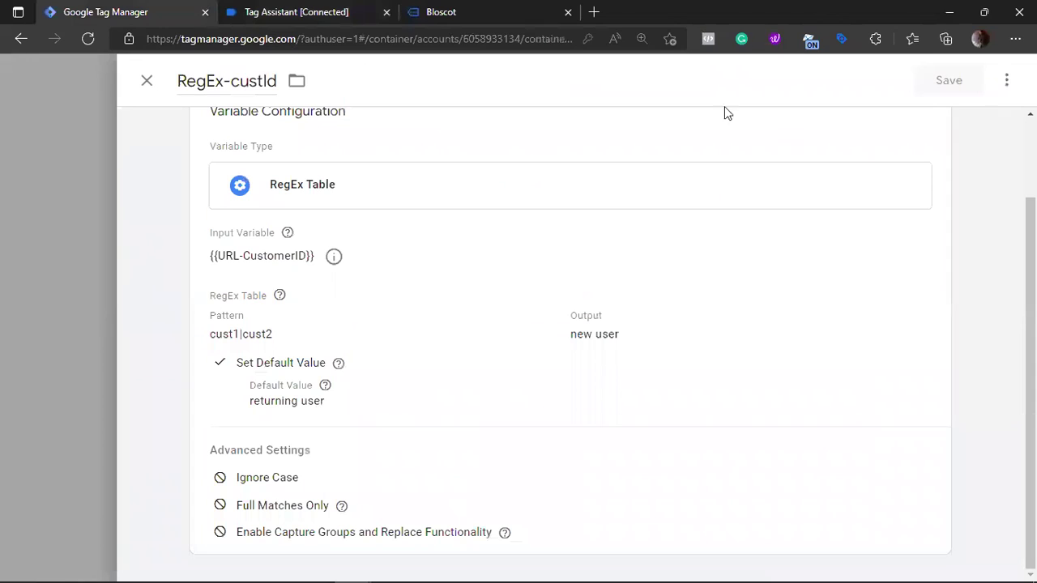
pyautogui.click(145, 85)
pyautogui.scroll(15, 879, 236)
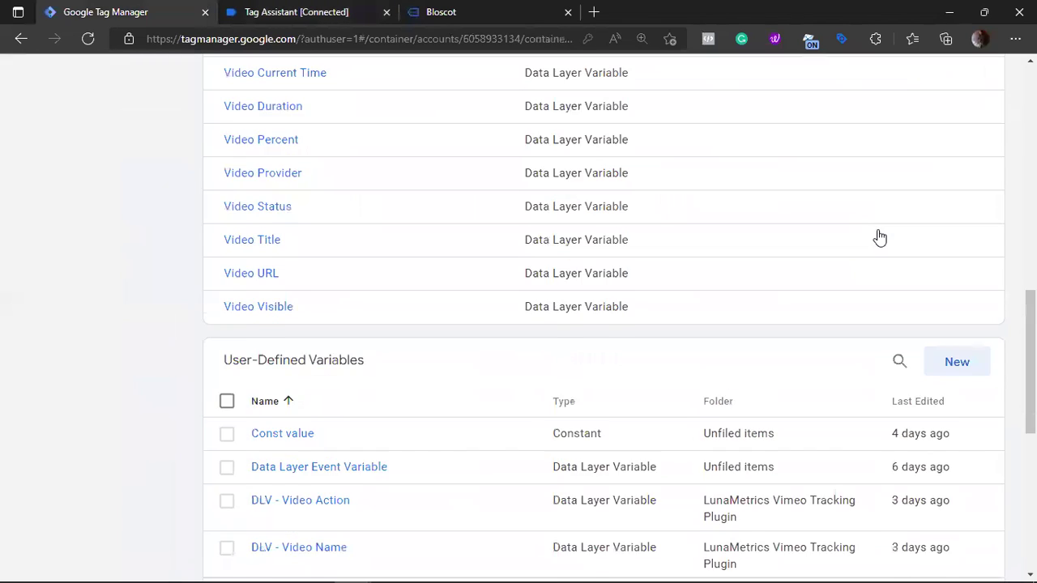
pyautogui.click(875, 130)
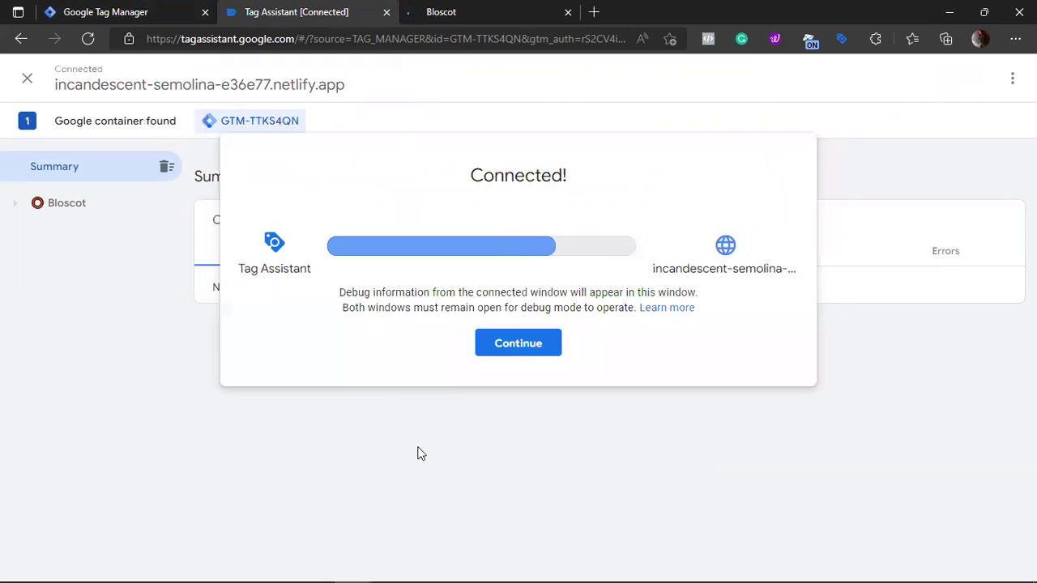
pyautogui.click(526, 354)
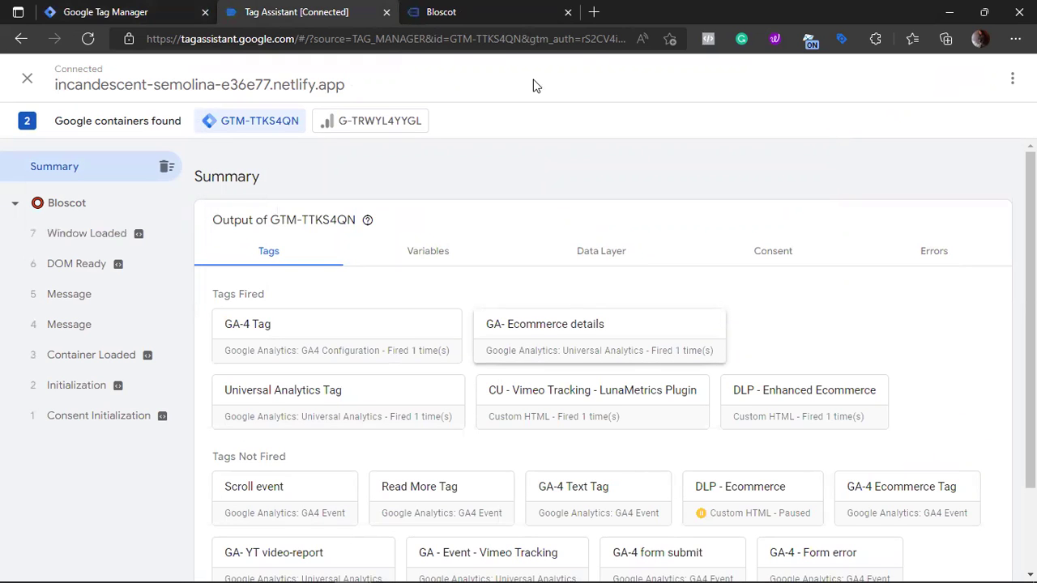
# Reload the newly connected Bloscot page with &custid=cust1new appended to its URL
pyautogui.click(522, 9)
pyautogui.click(536, 42)
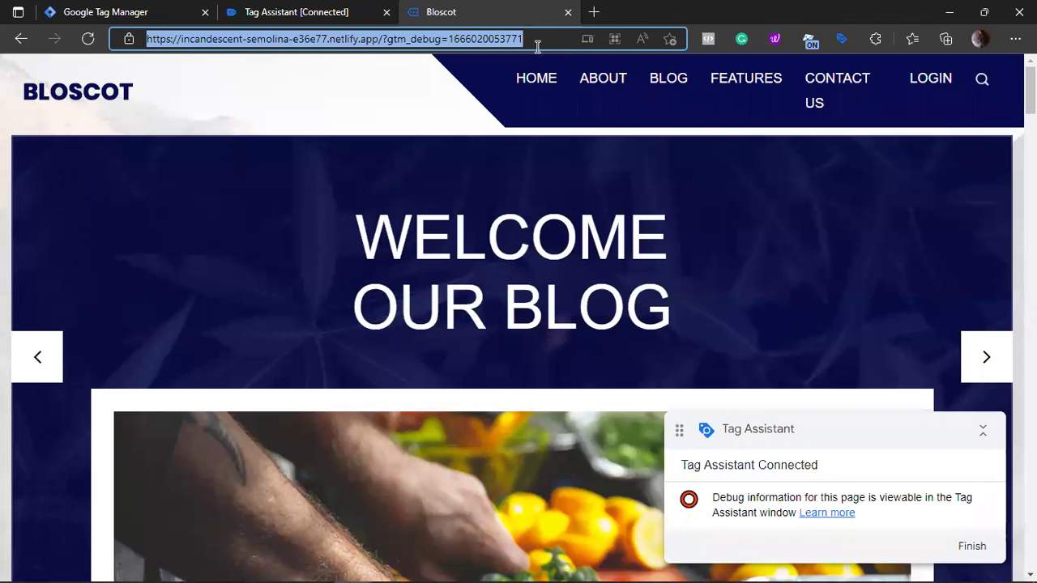
pyautogui.click(536, 47)
pyautogui.write('&cust')
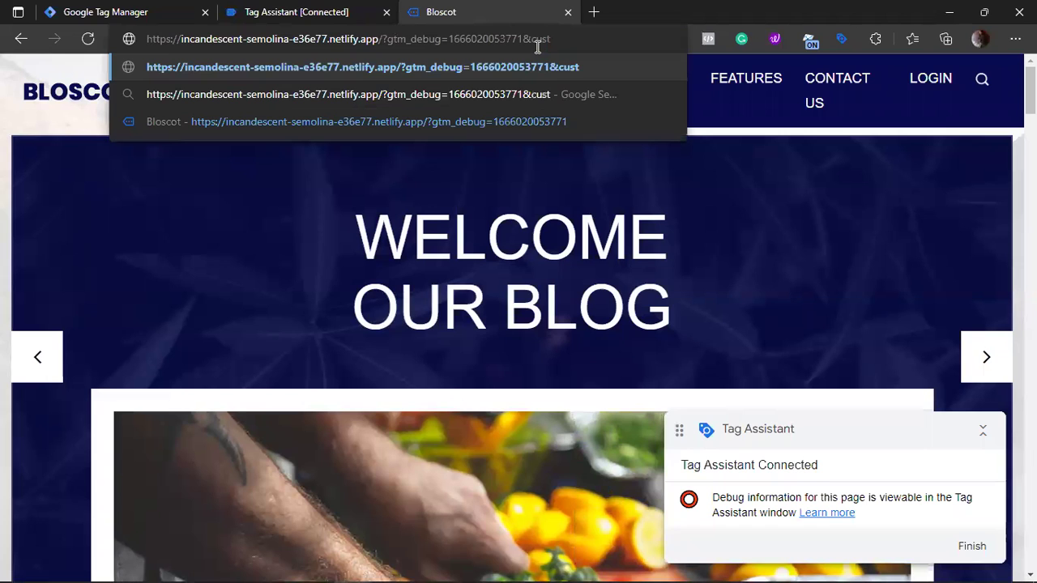
pyautogui.write('id=')
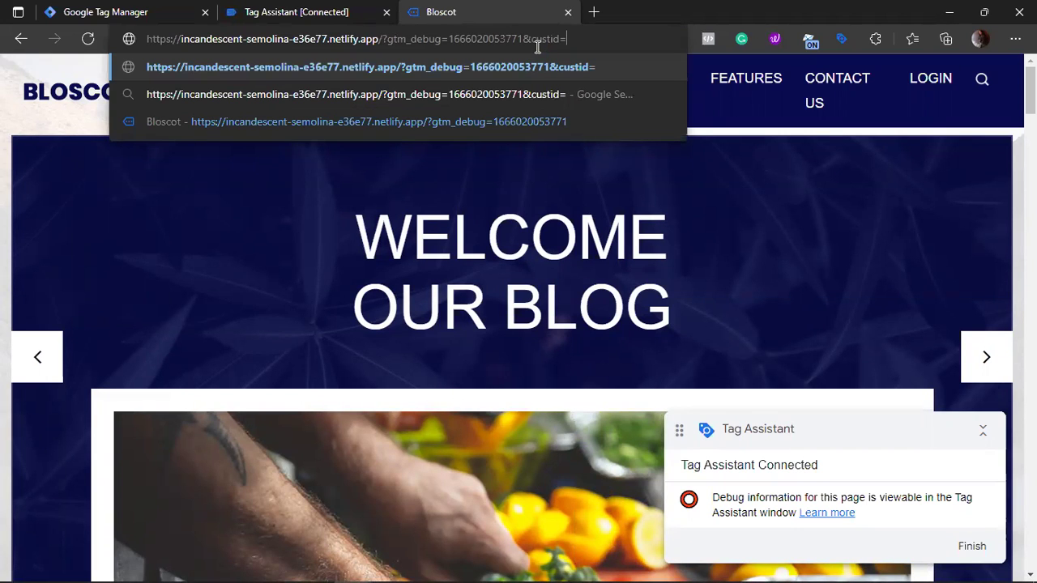
pyautogui.write('cust1new')
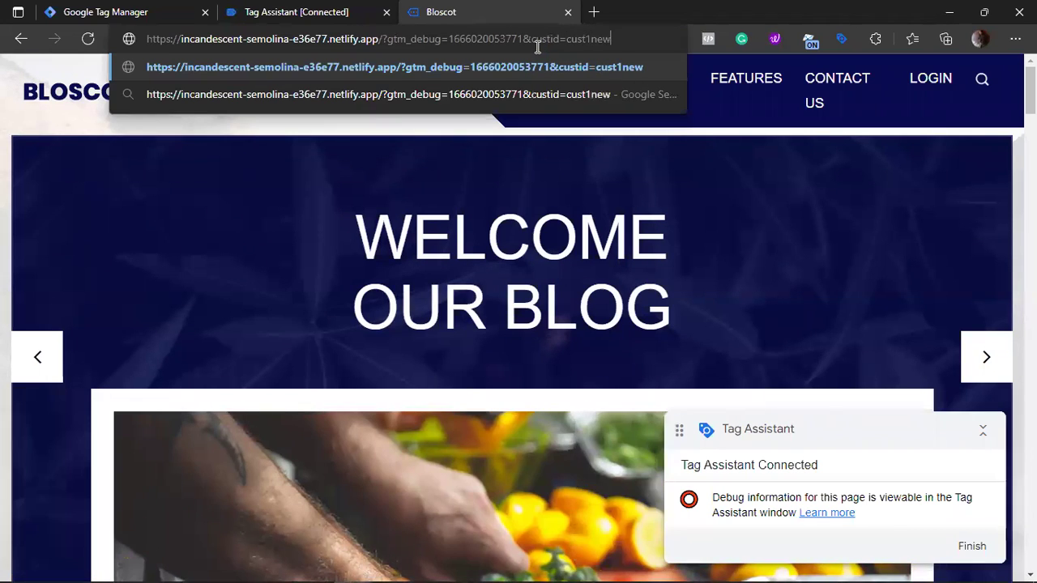
pyautogui.press('Return')
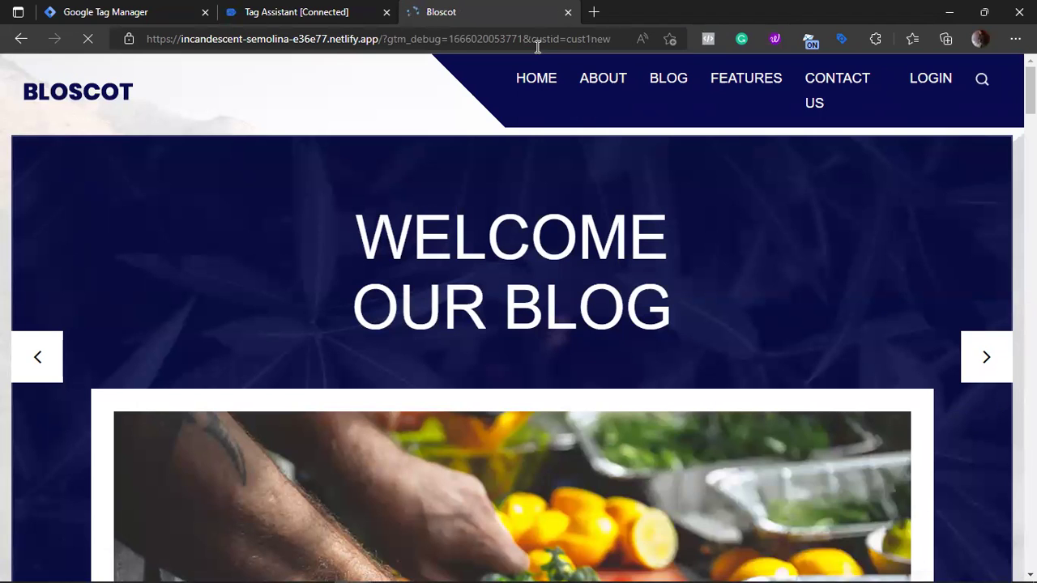
# Open the restarted session's latest Container Loaded event in Tag Assistant and examine RegEx-custId among its variables, highlighting its value
pyautogui.click(294, 11)
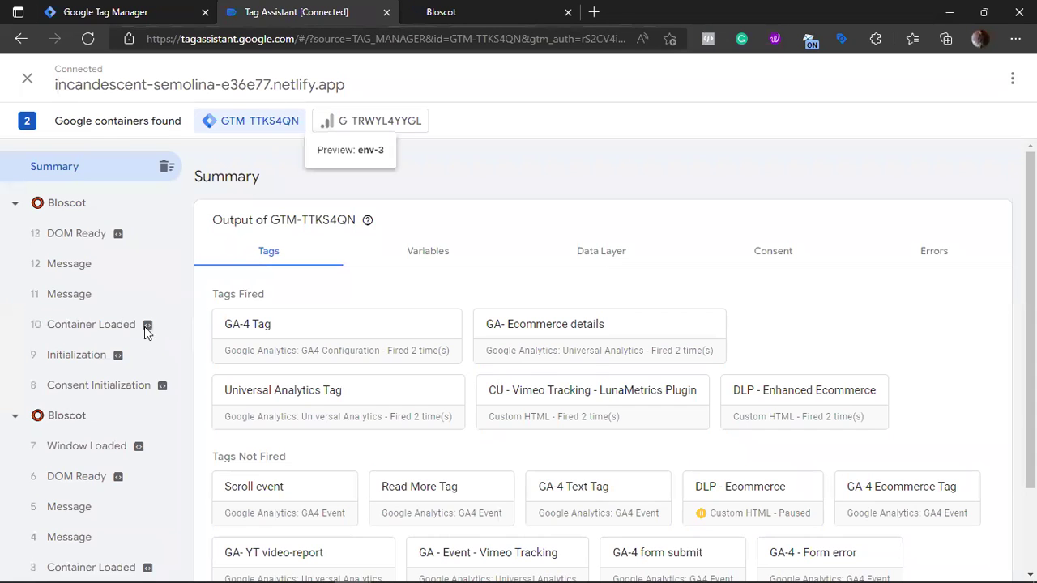
pyautogui.click(97, 331)
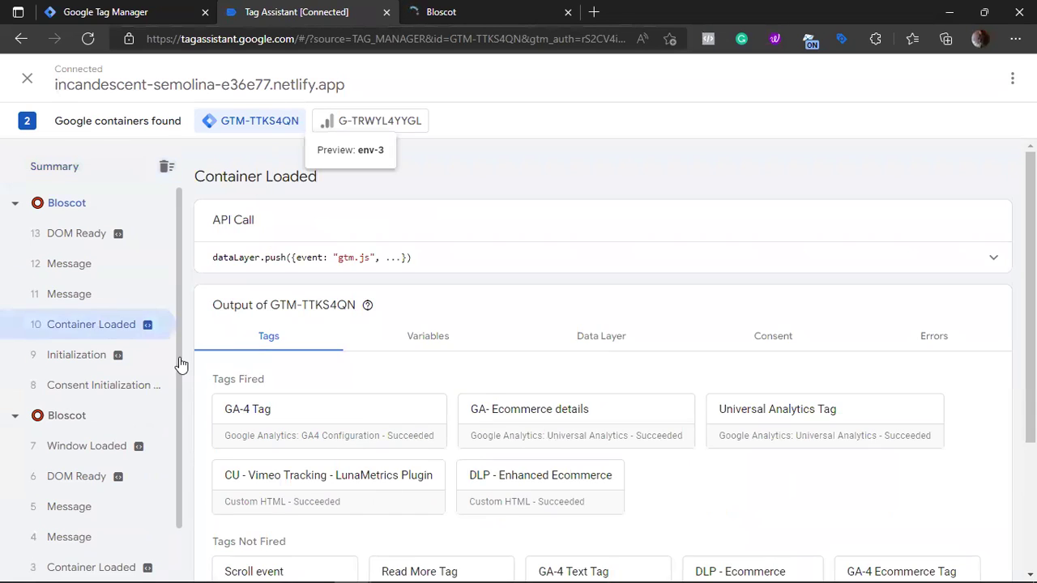
pyautogui.click(483, 349)
pyautogui.scroll(-6, 484, 349)
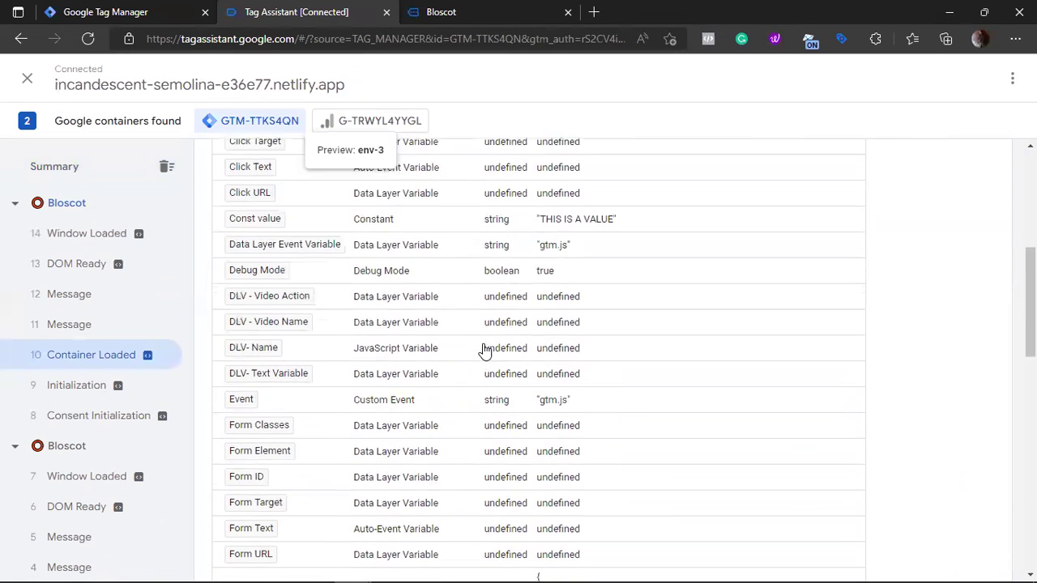
pyautogui.scroll(-4, 483, 348)
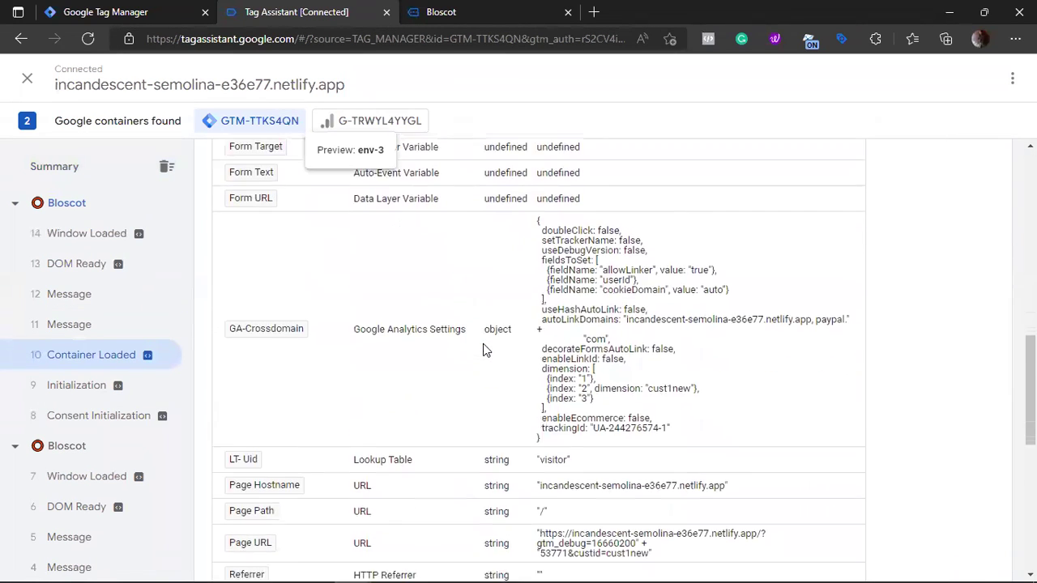
pyautogui.scroll(-1, 484, 349)
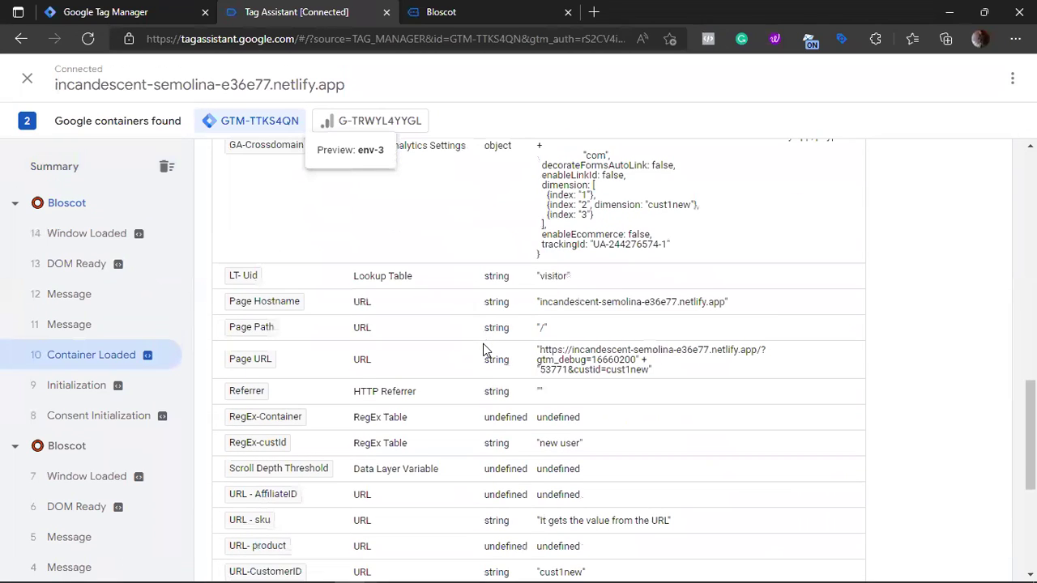
pyautogui.moveTo(538, 449); pyautogui.dragTo(575, 452)
pyautogui.click(541, 450)
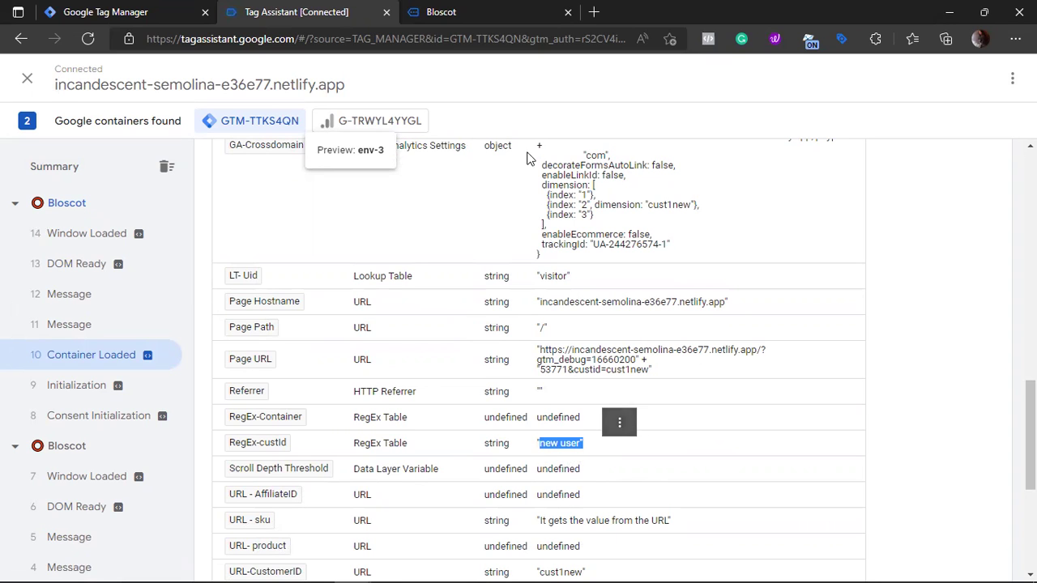
# Compare the custid parameter in the Bloscot page's URL with the RegEx-custId value in Tag Assistant
pyautogui.click(477, 8)
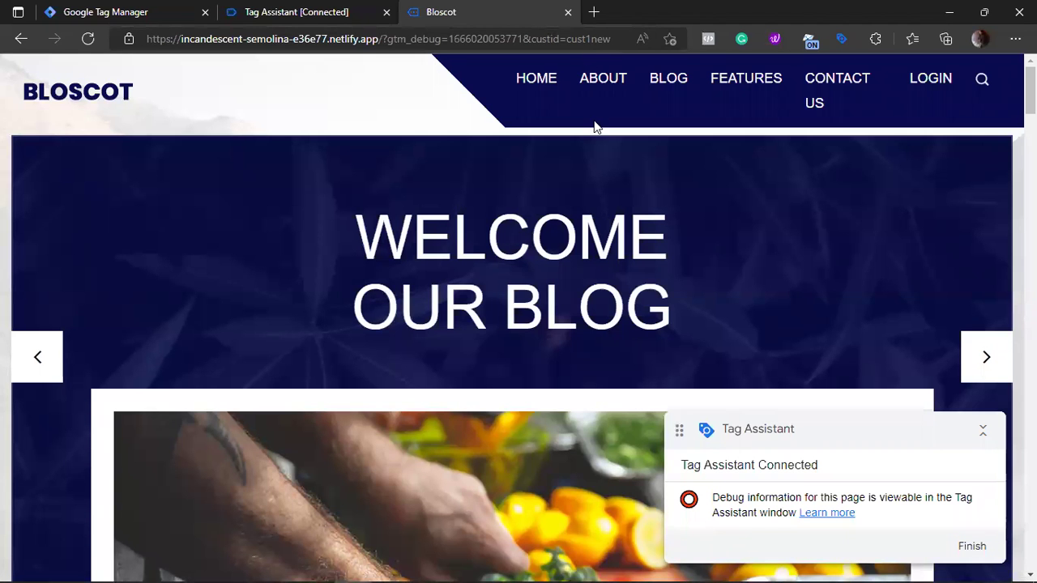
pyautogui.click(291, 8)
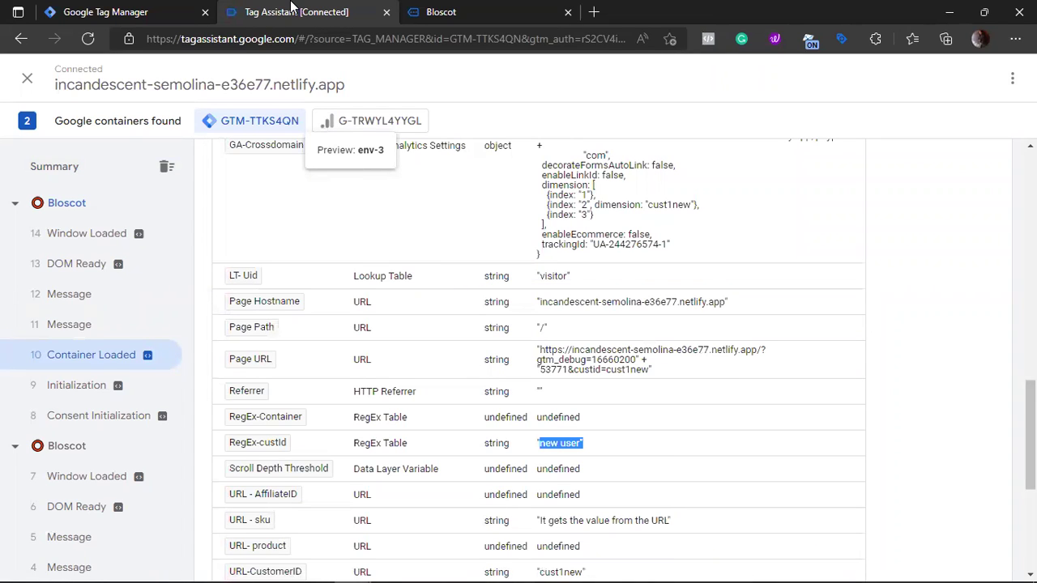
pyautogui.click(510, 15)
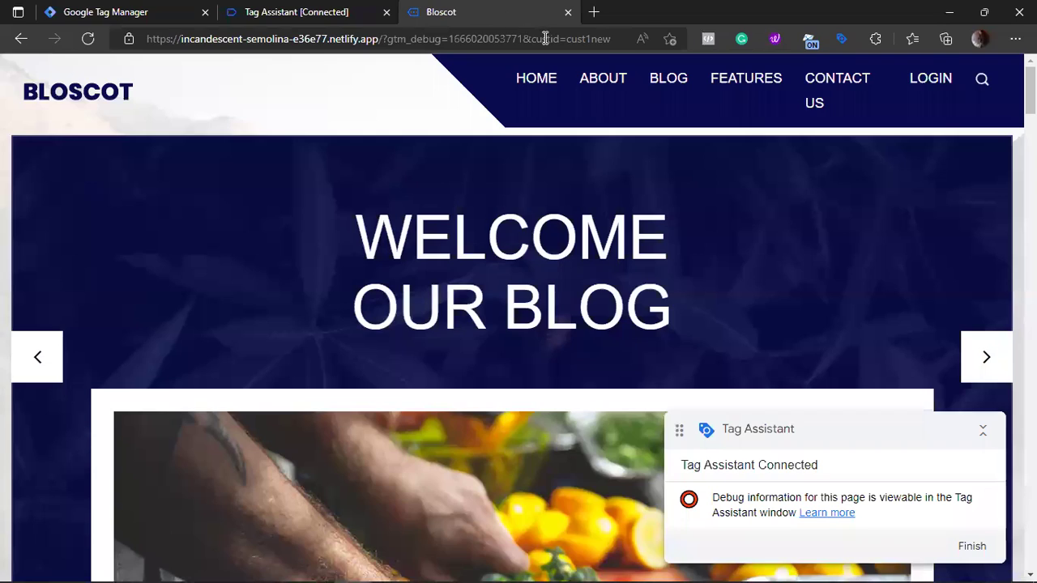
pyautogui.click(301, 10)
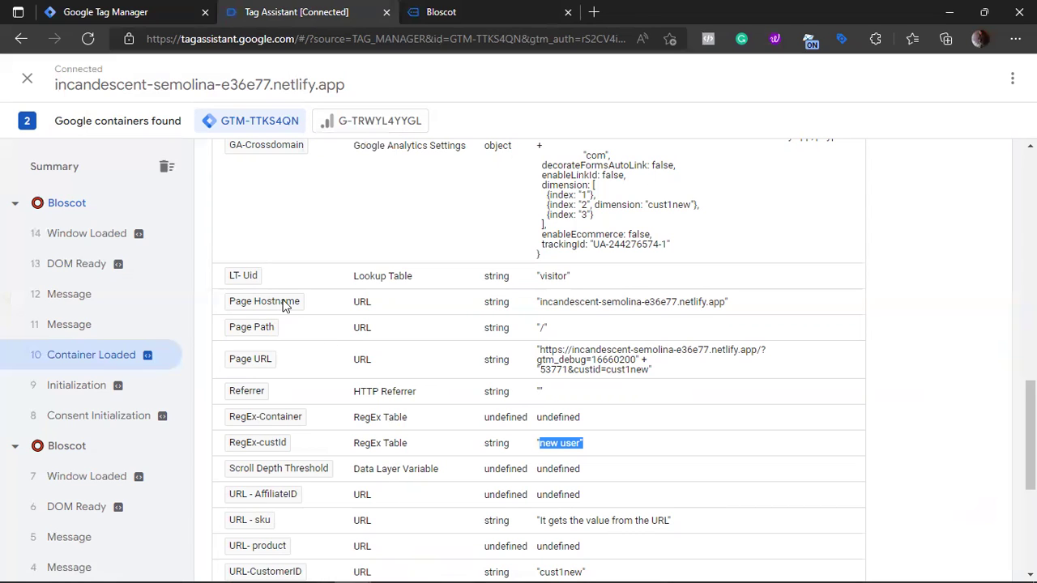
# Open the RegEx-Container variable in Google Tag Manager, examine its input variable and pattern-to-output rows, and close it
pyautogui.click(160, 9)
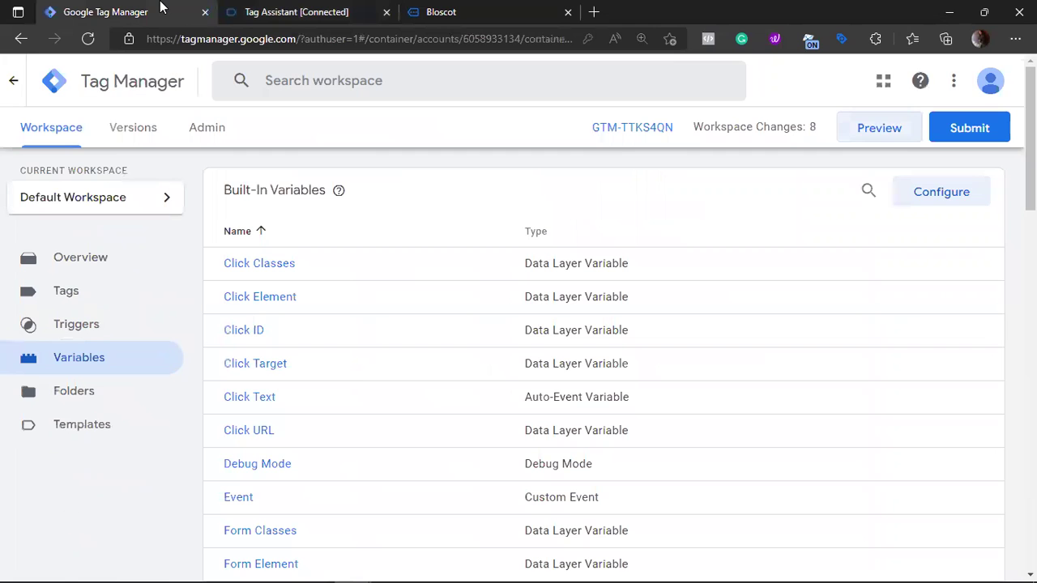
pyautogui.scroll(-8, 259, 301)
pyautogui.scroll(-9, 261, 303)
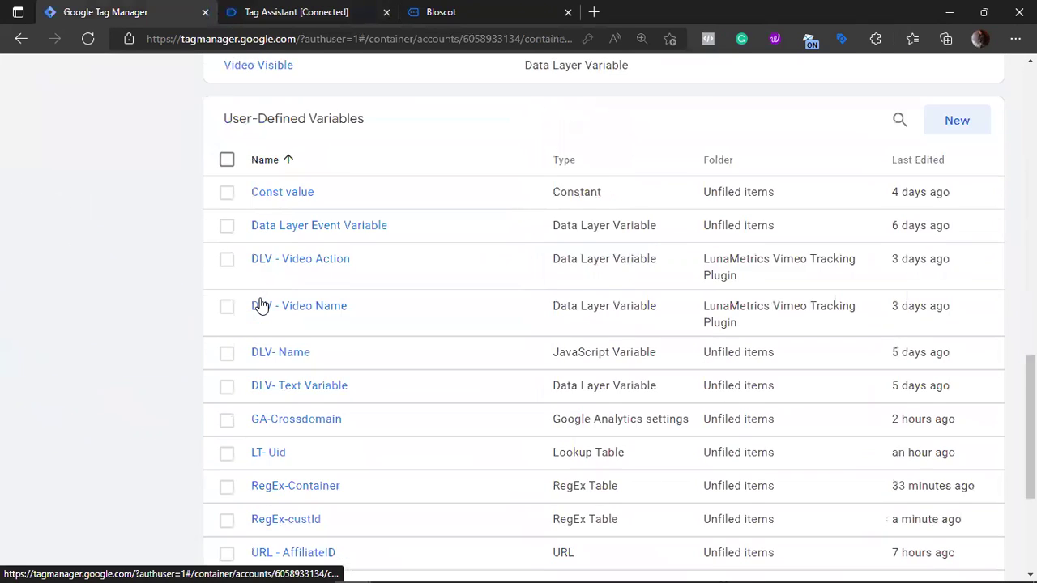
pyautogui.click(275, 233)
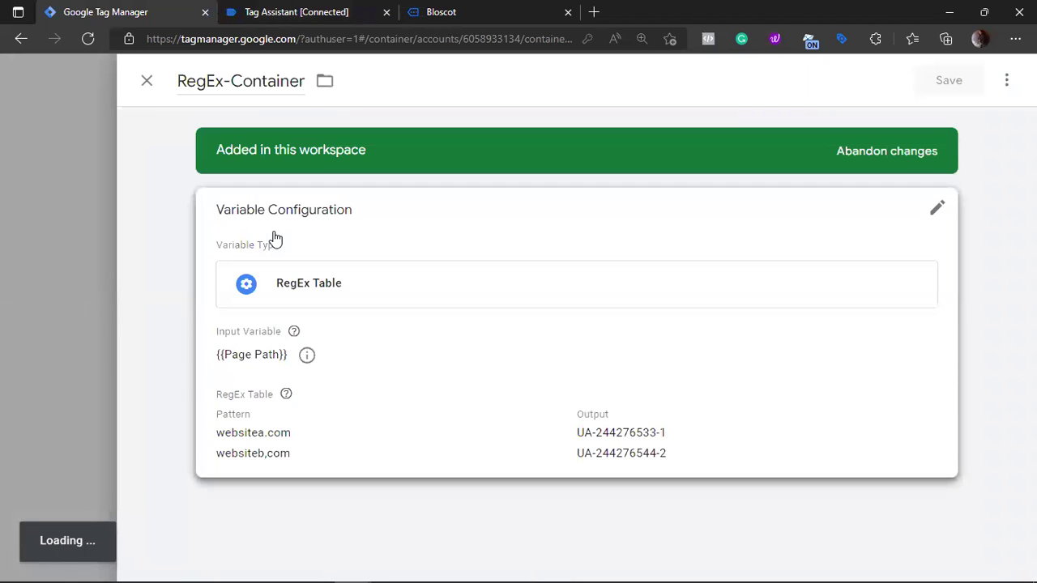
pyautogui.click(274, 237)
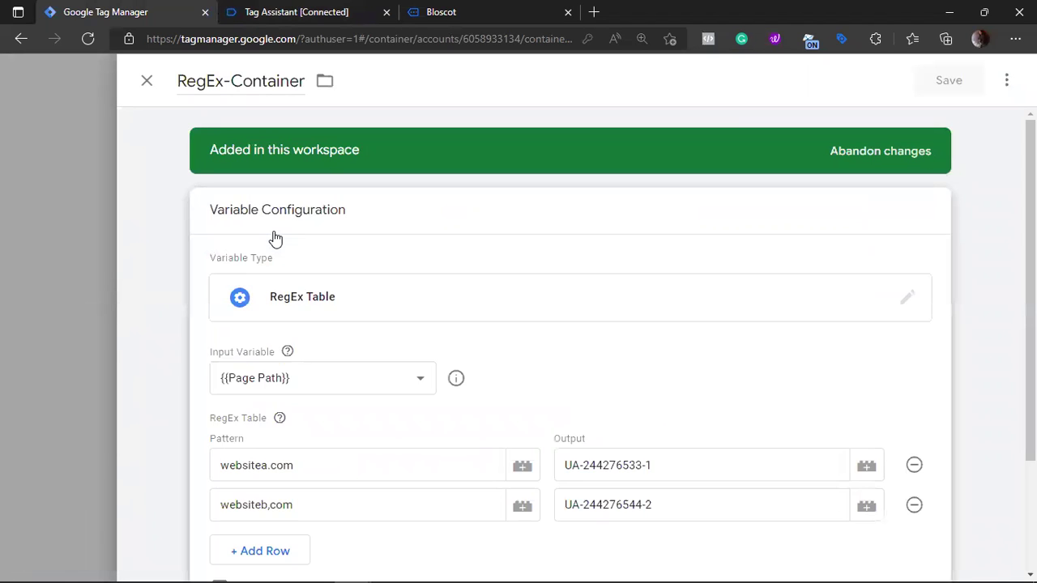
pyautogui.scroll(-2, 267, 275)
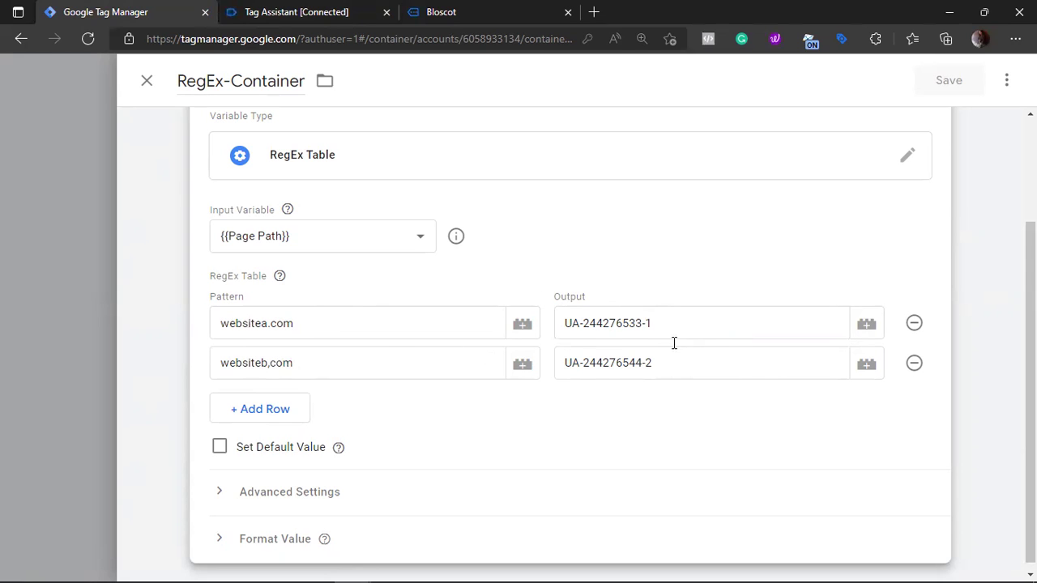
pyautogui.click(147, 80)
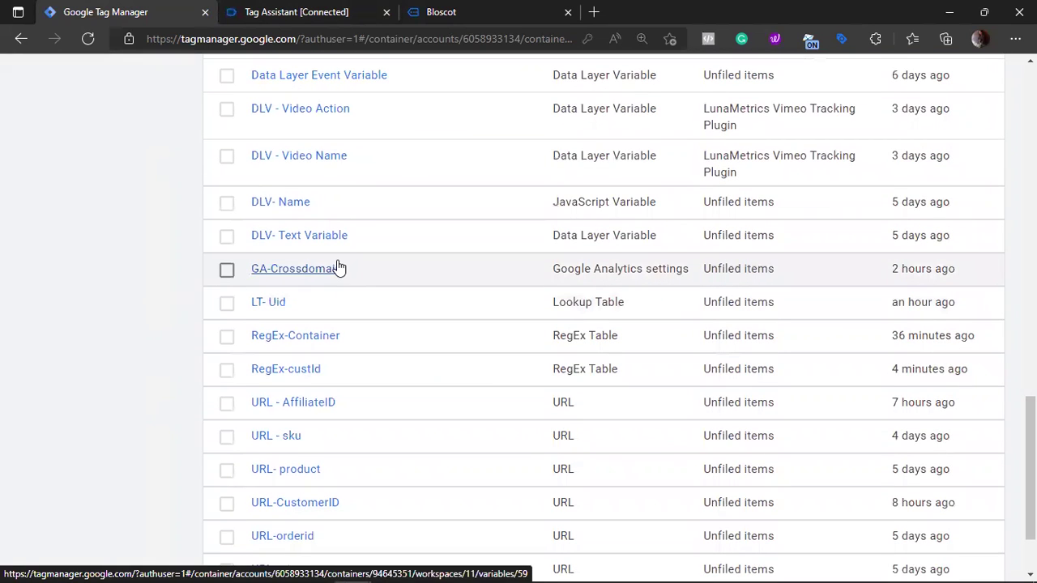
# Open the GA-Crossdomain variable's configuration, examine the variables available for its Tracking ID, and close it without choosing one
pyautogui.click(338, 268)
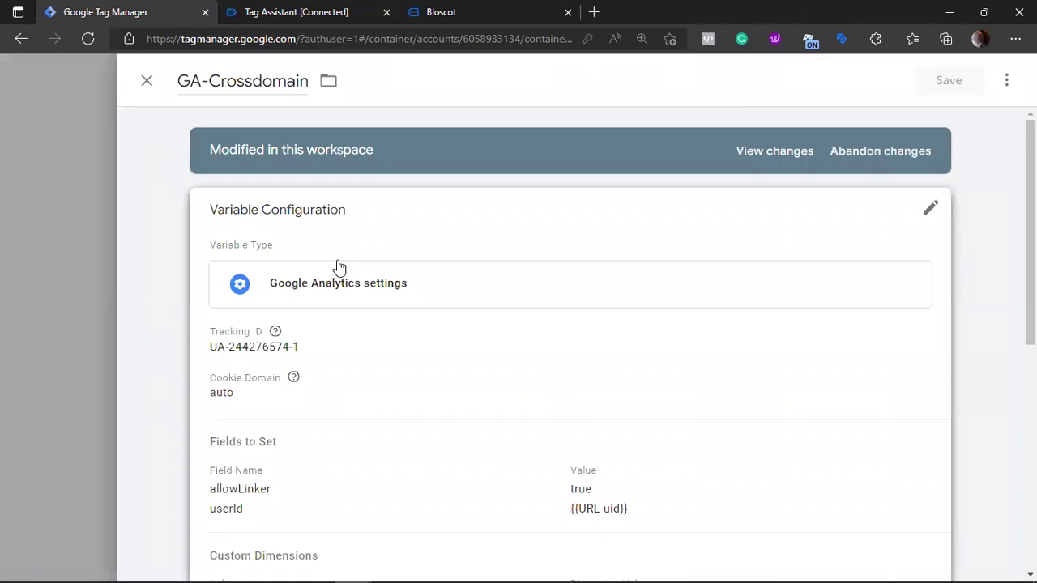
pyautogui.click(338, 268)
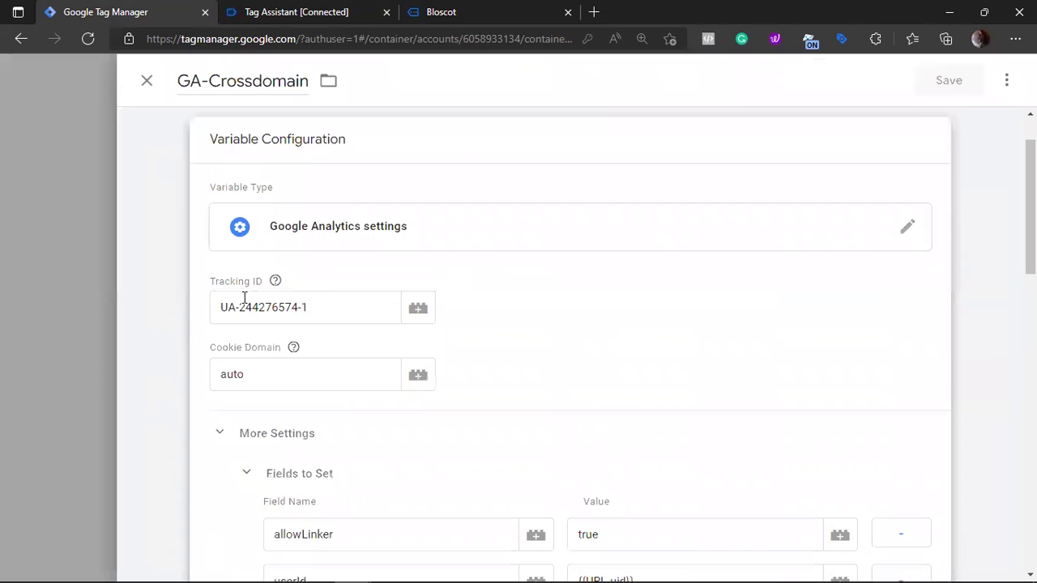
pyautogui.moveTo(275, 281)
pyautogui.click(418, 316)
pyautogui.scroll(-9, 416, 317)
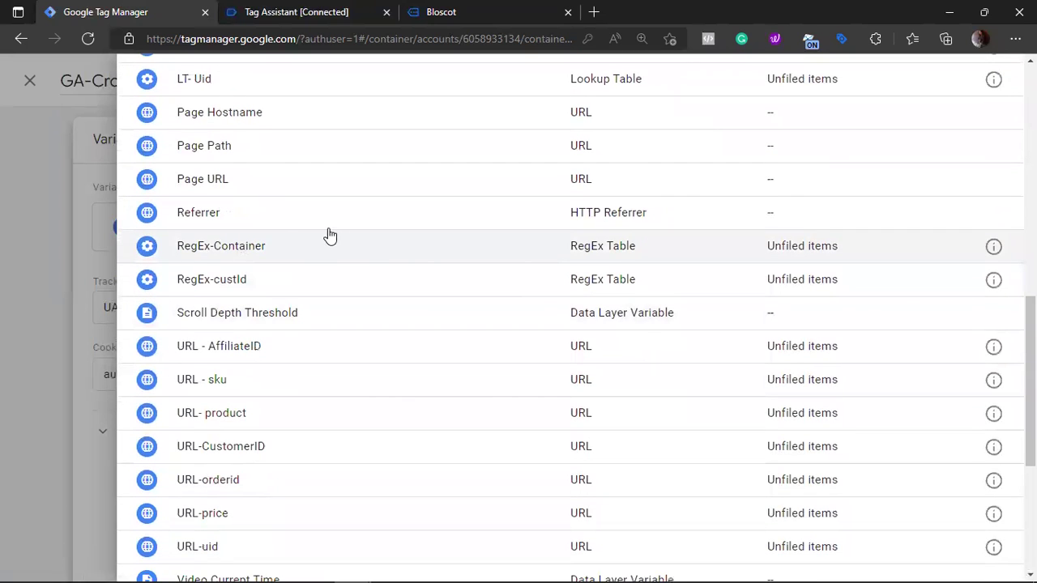
pyautogui.scroll(1, 203, 353)
pyautogui.scroll(10, 202, 352)
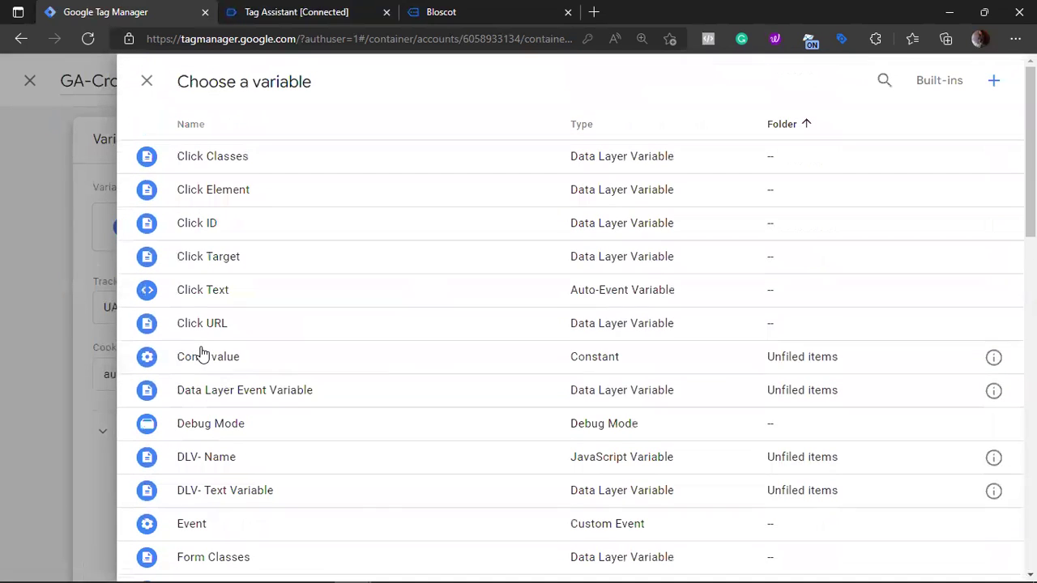
pyautogui.click(146, 82)
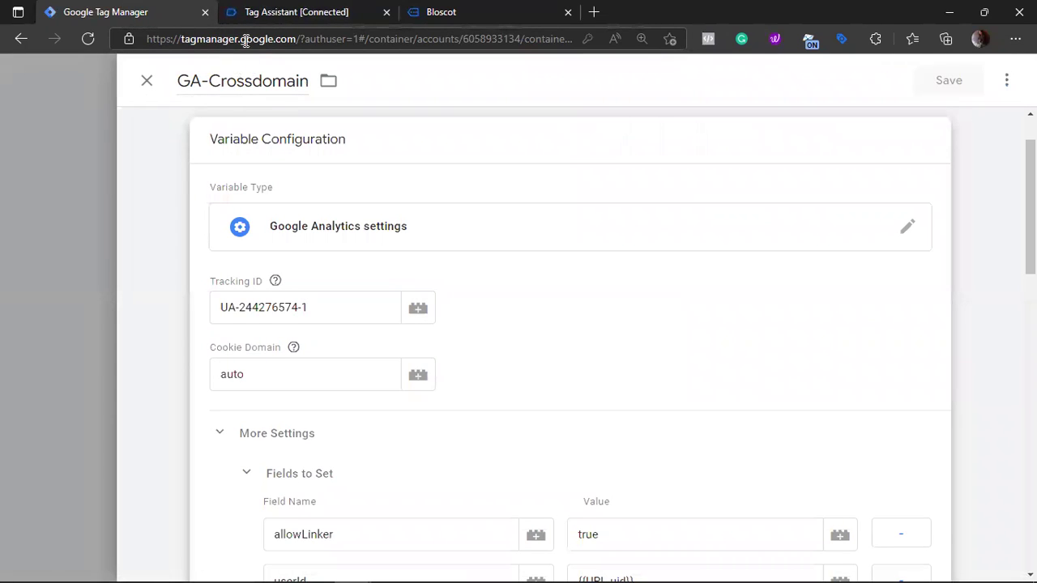
pyautogui.click(155, 93)
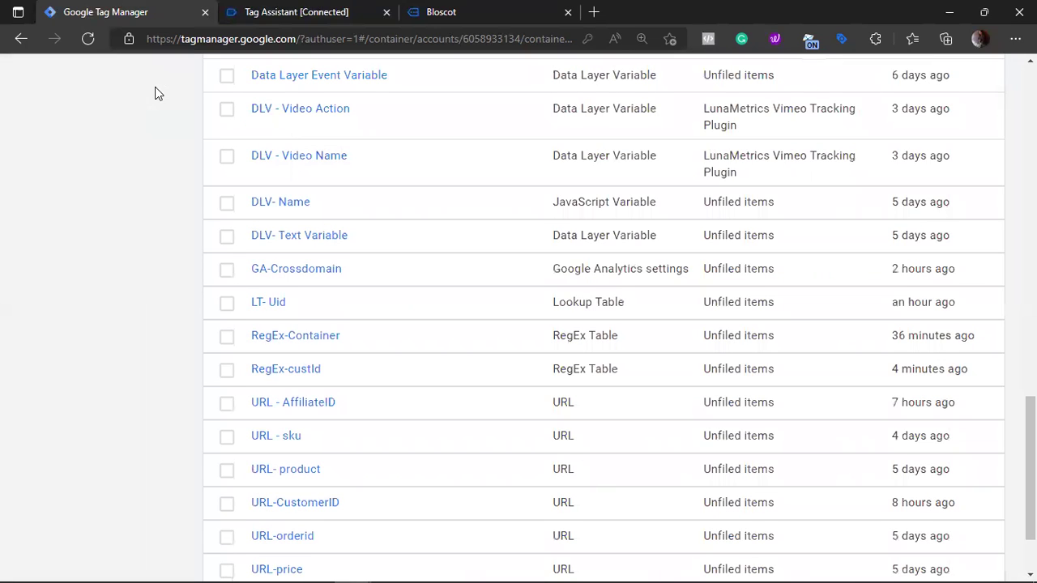